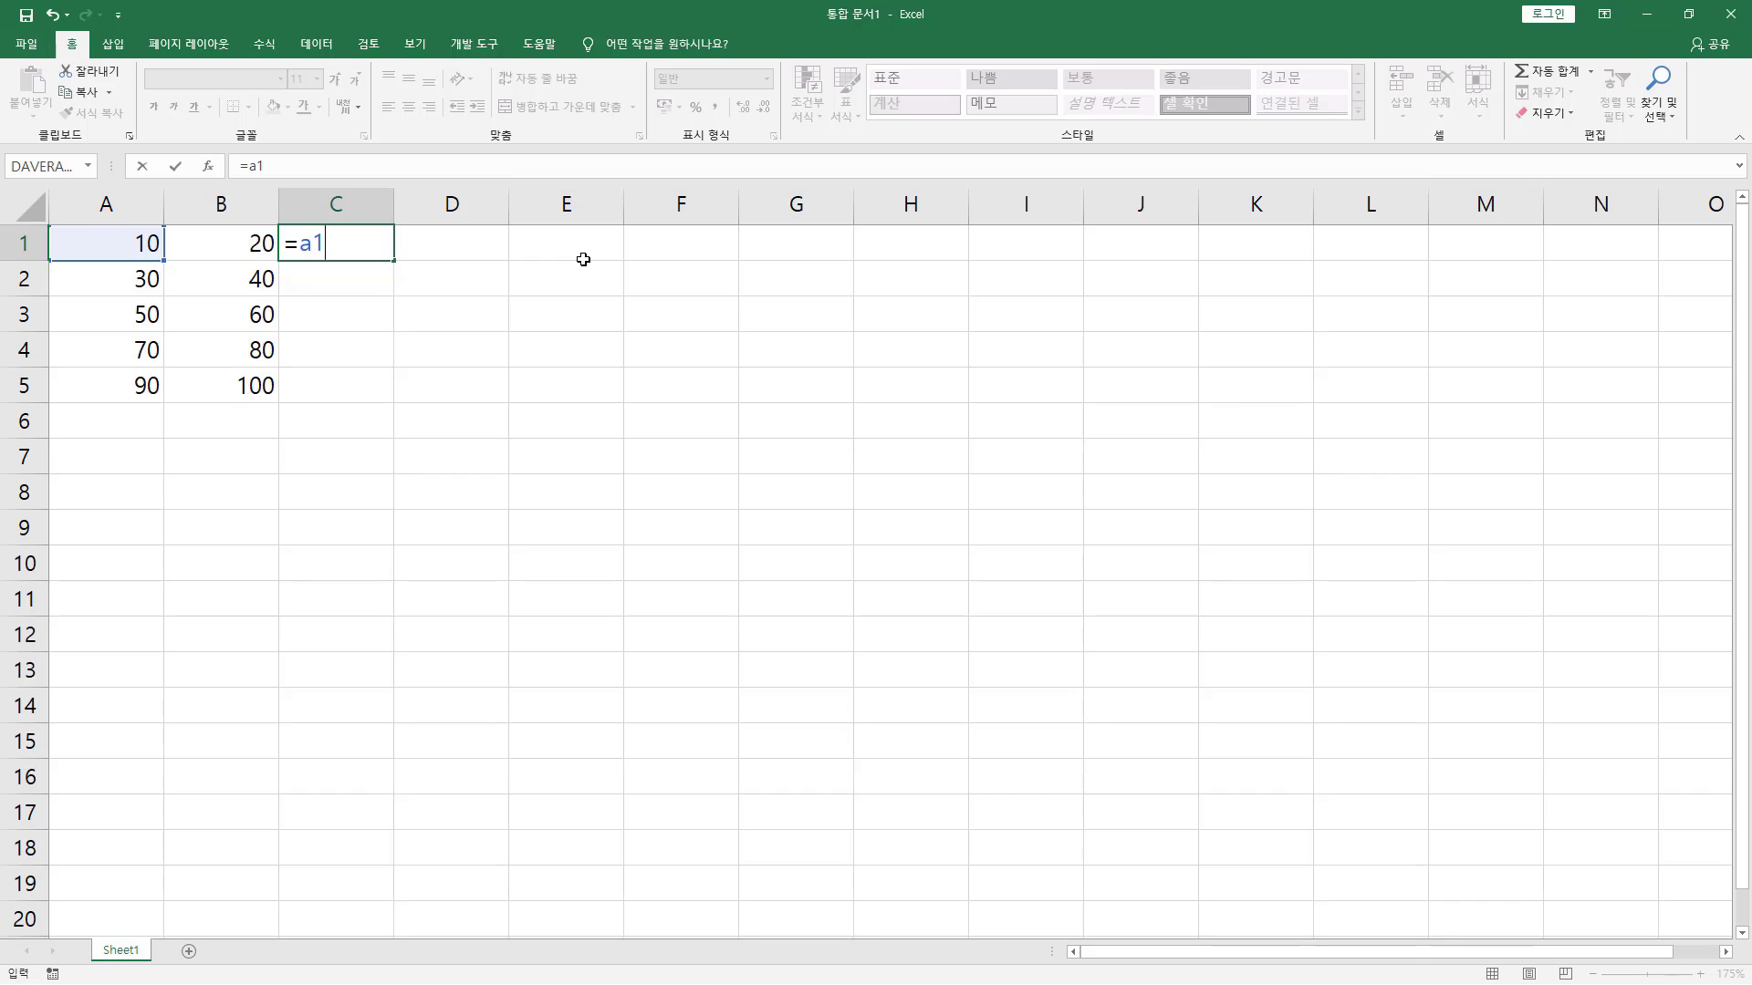
Complete the formula in cell C1 as =a1+b1 to add the first row's two values.
text(+b1)
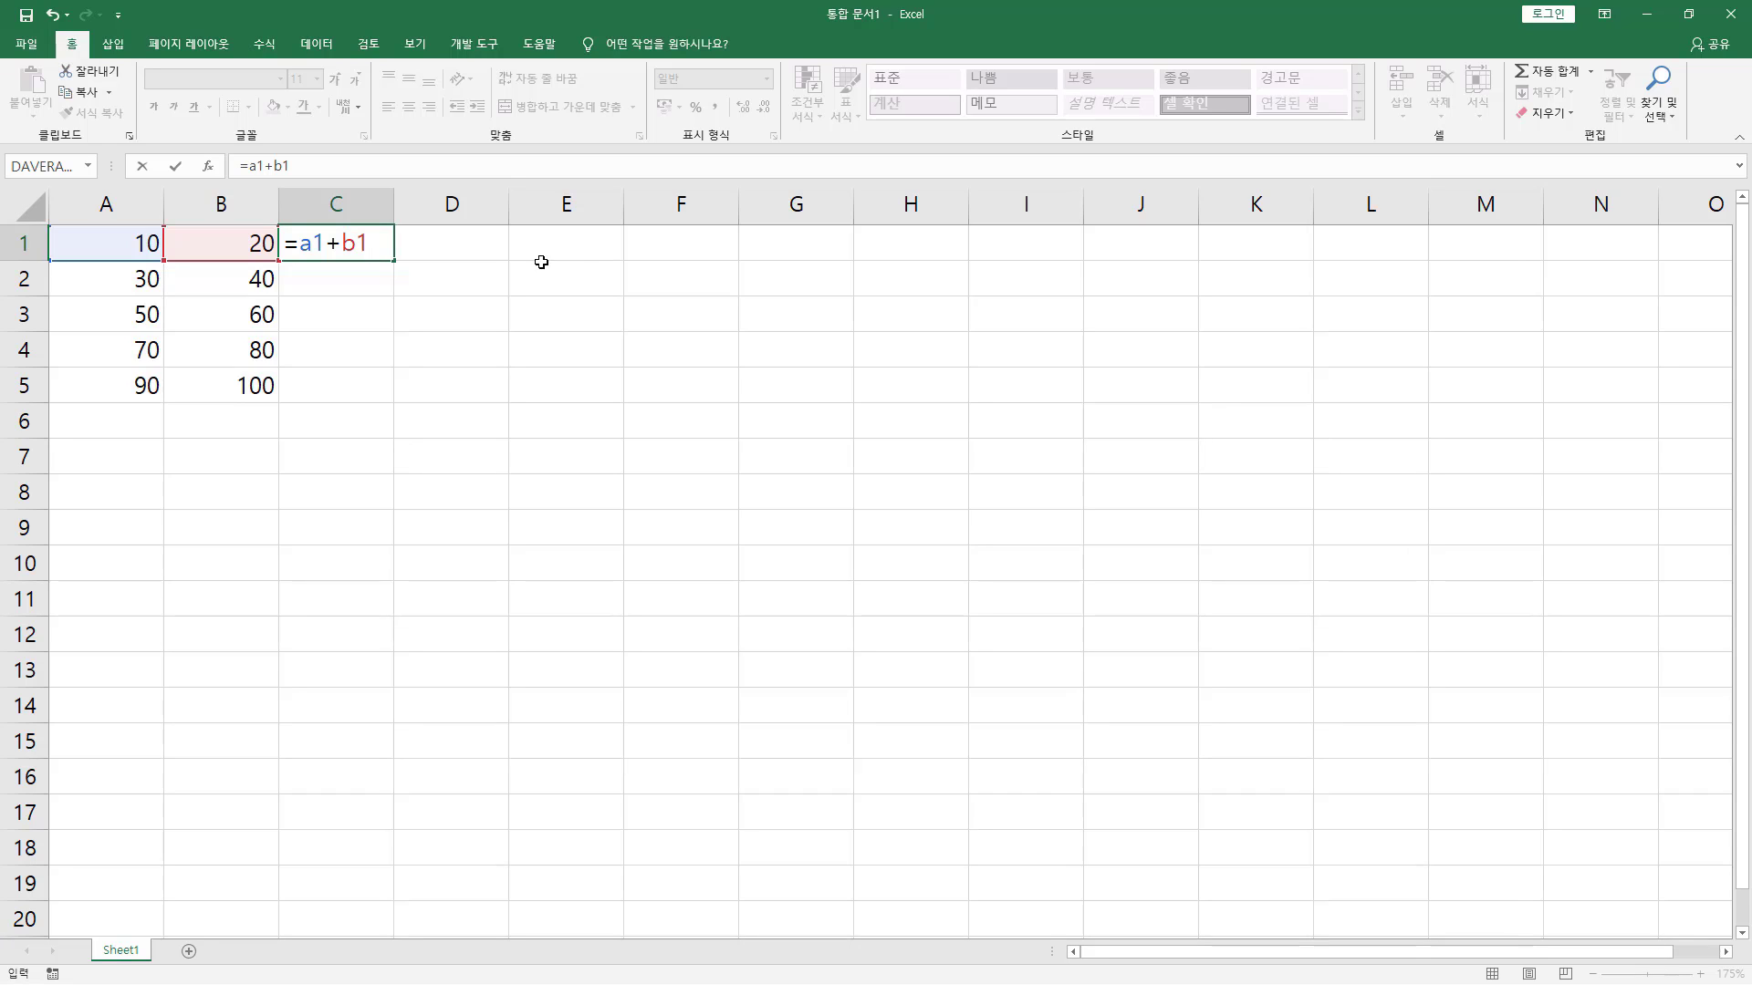
drag(295, 258, 373, 256)
mouse_move(57, 228)
mouse_down()
mouse_move(164, 261)
mouse_move(278, 266)
mouse_up()
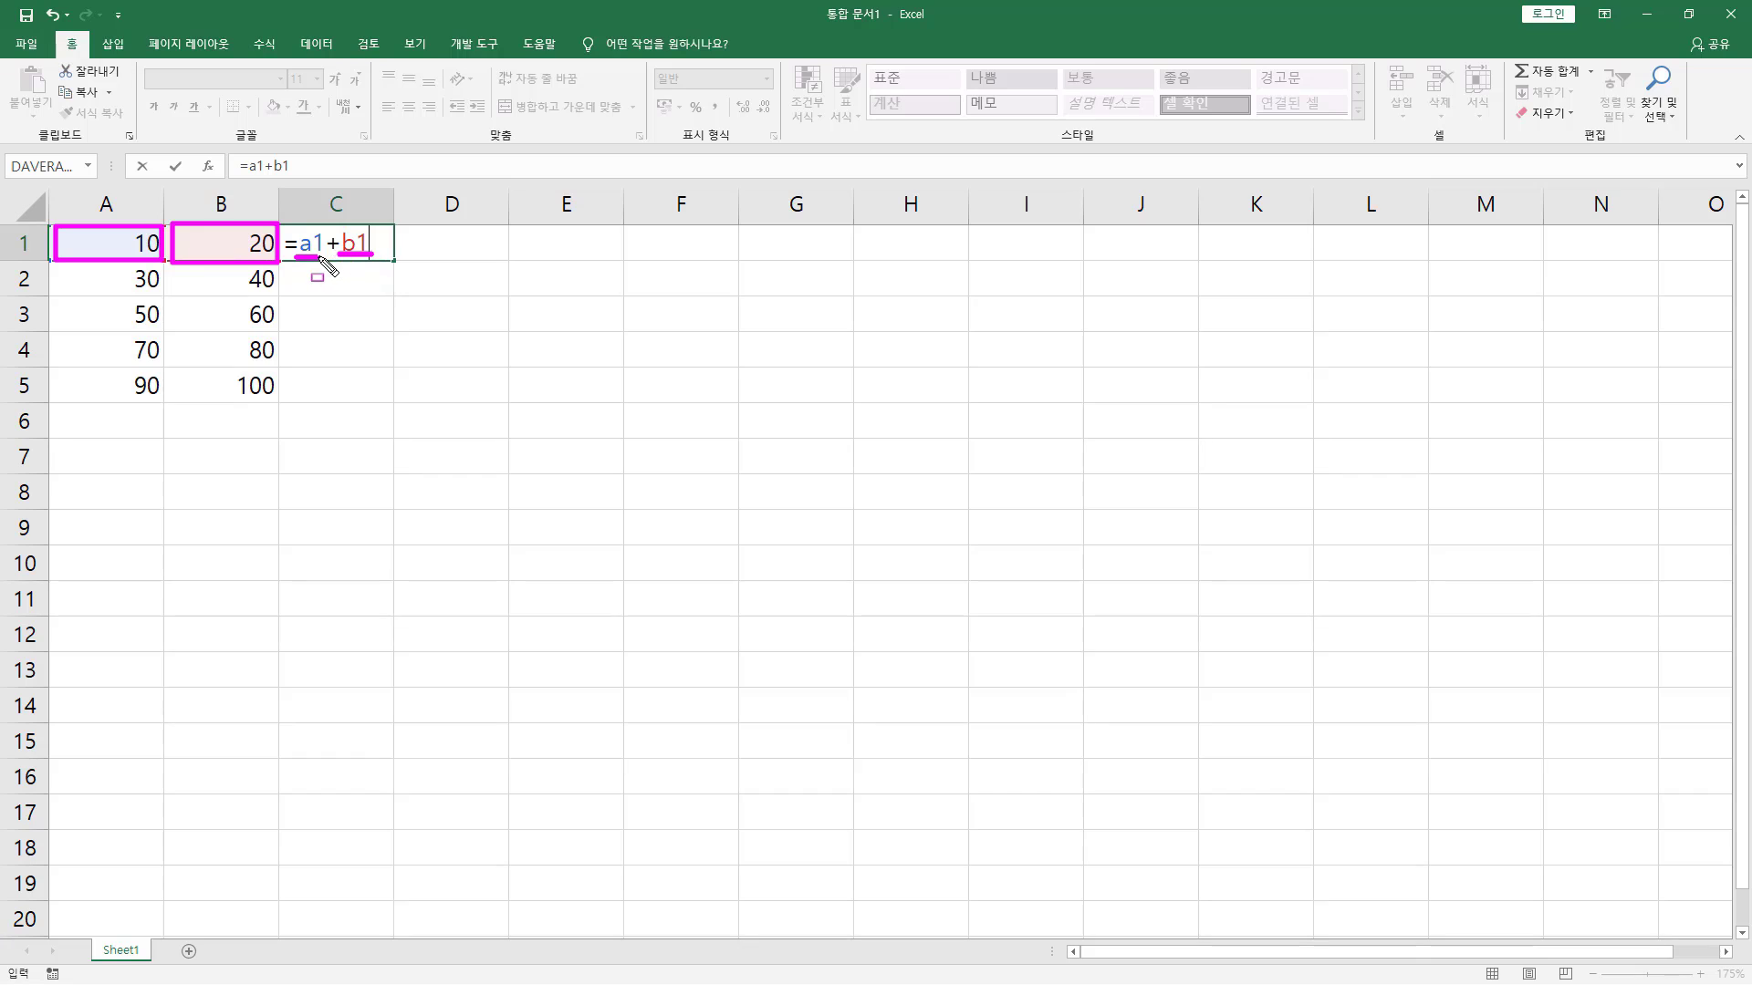
drag(299, 257, 319, 258)
key(Escape)
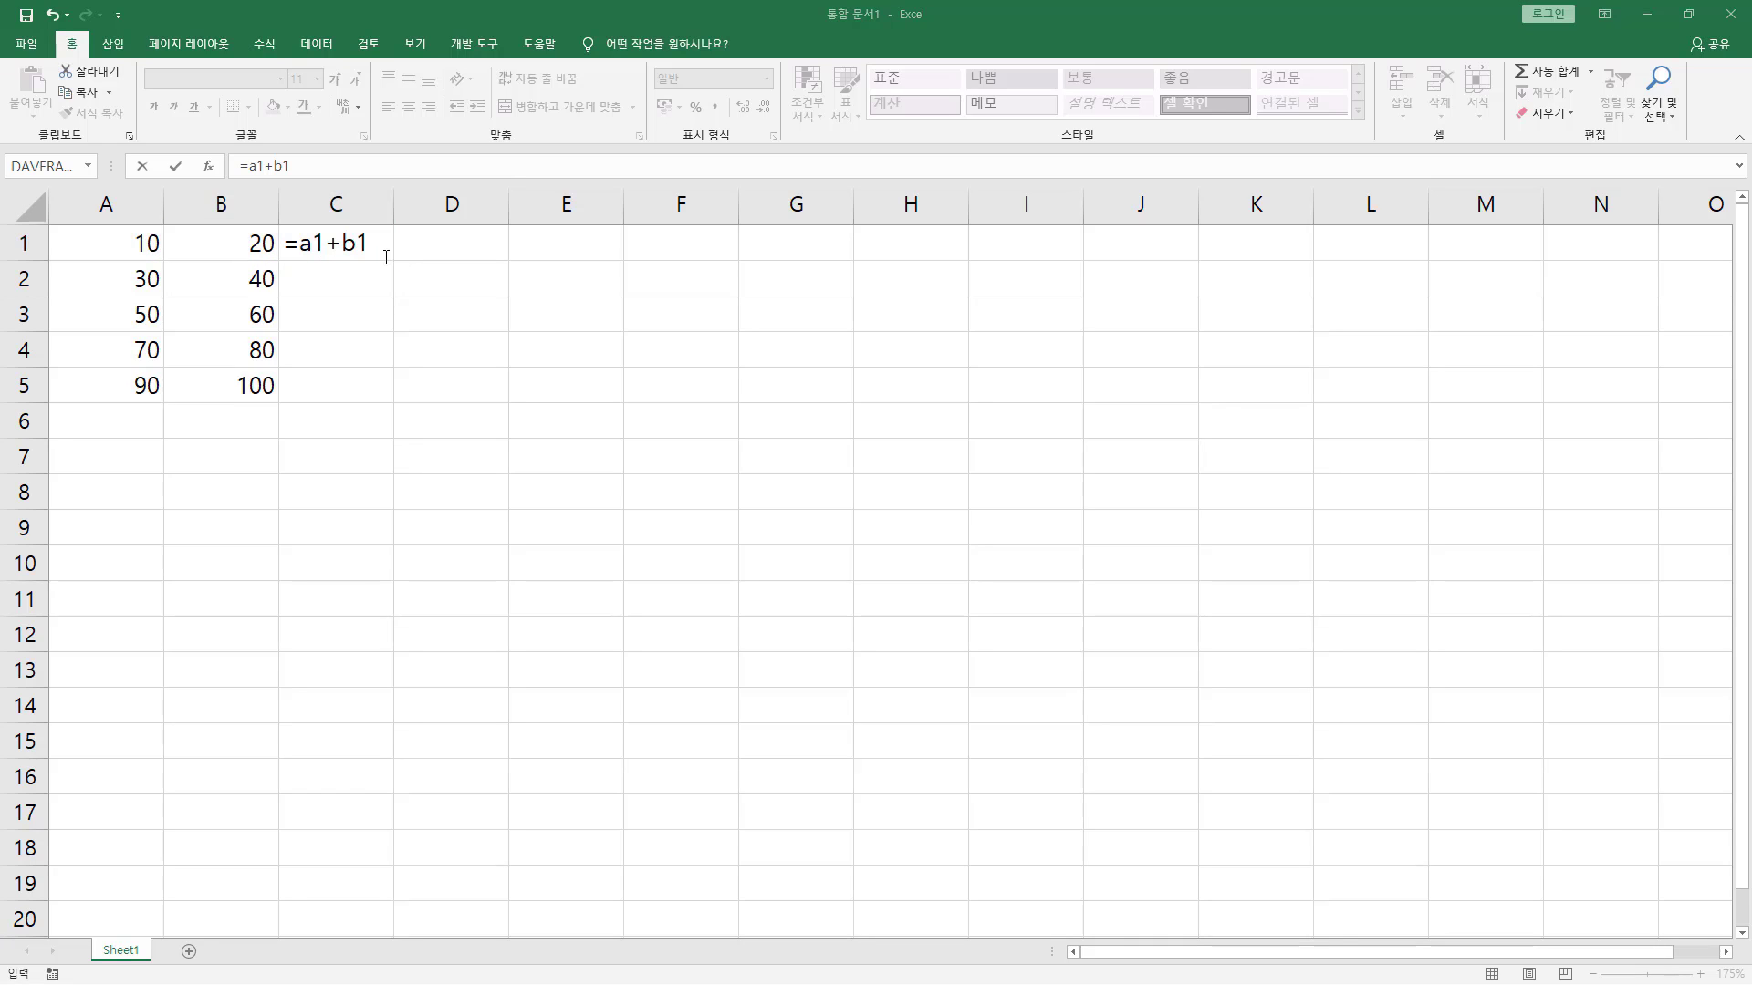
key(Return)
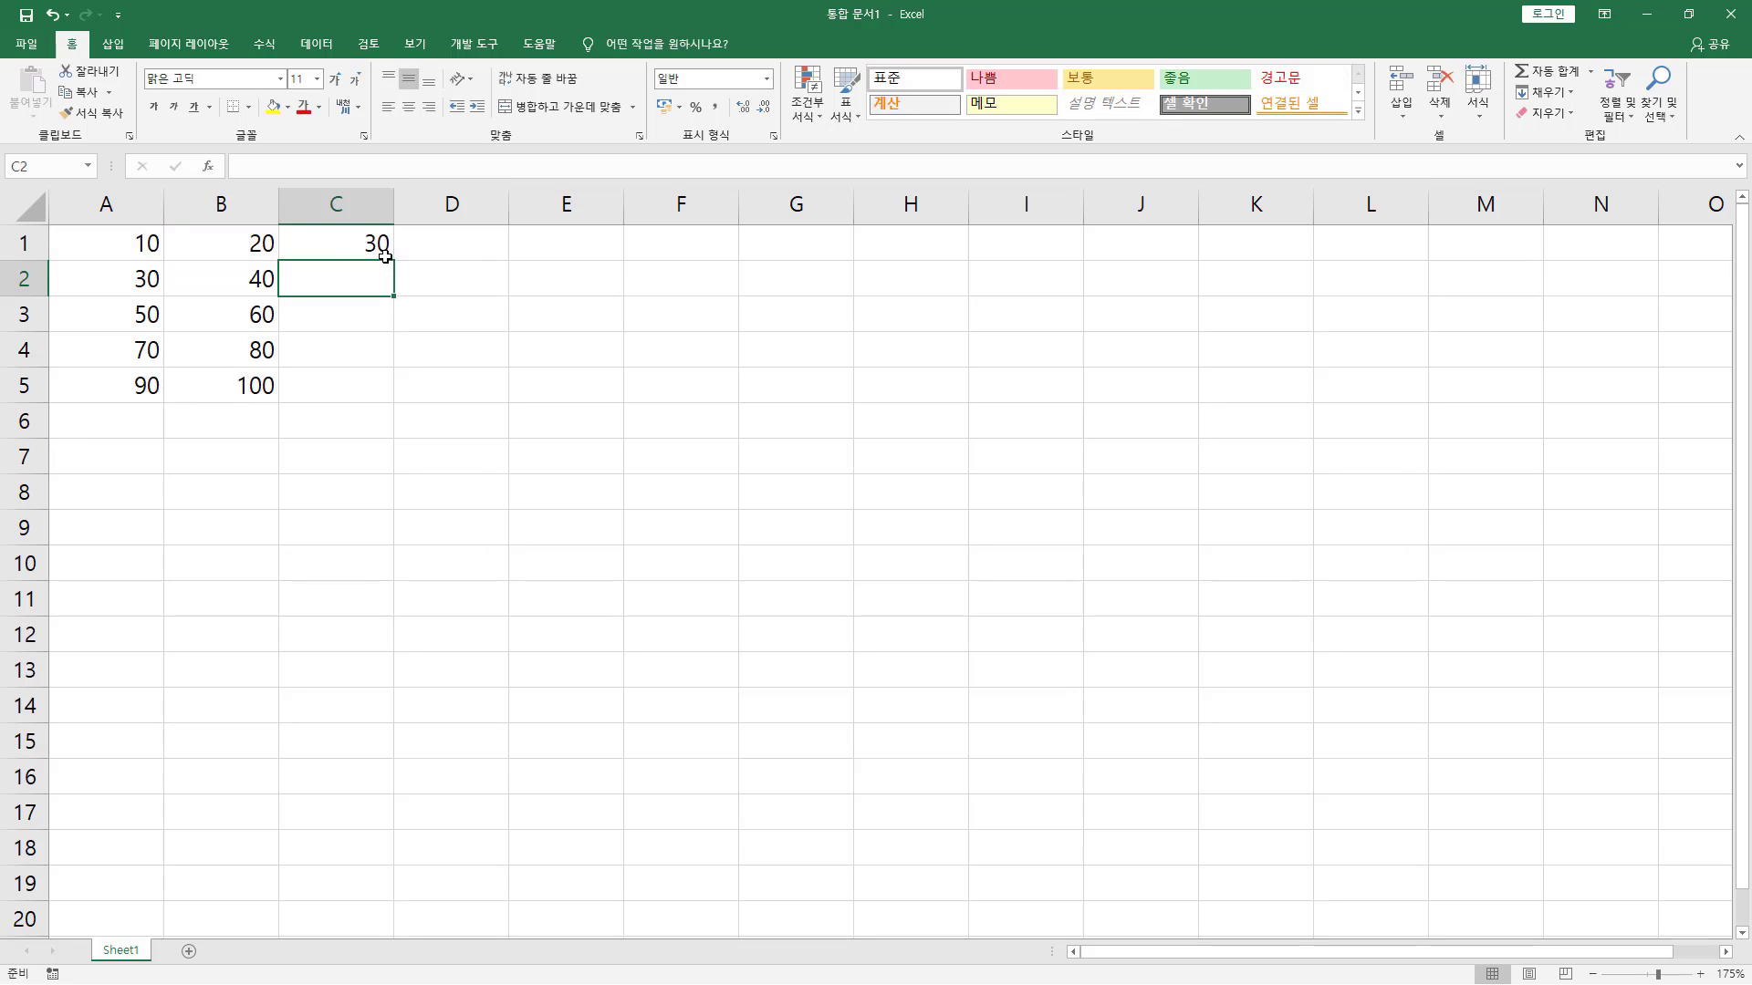
Select cell C1 and compare its displayed result with the formula stored in it.
drag(353, 227, 399, 262)
key(Escape)
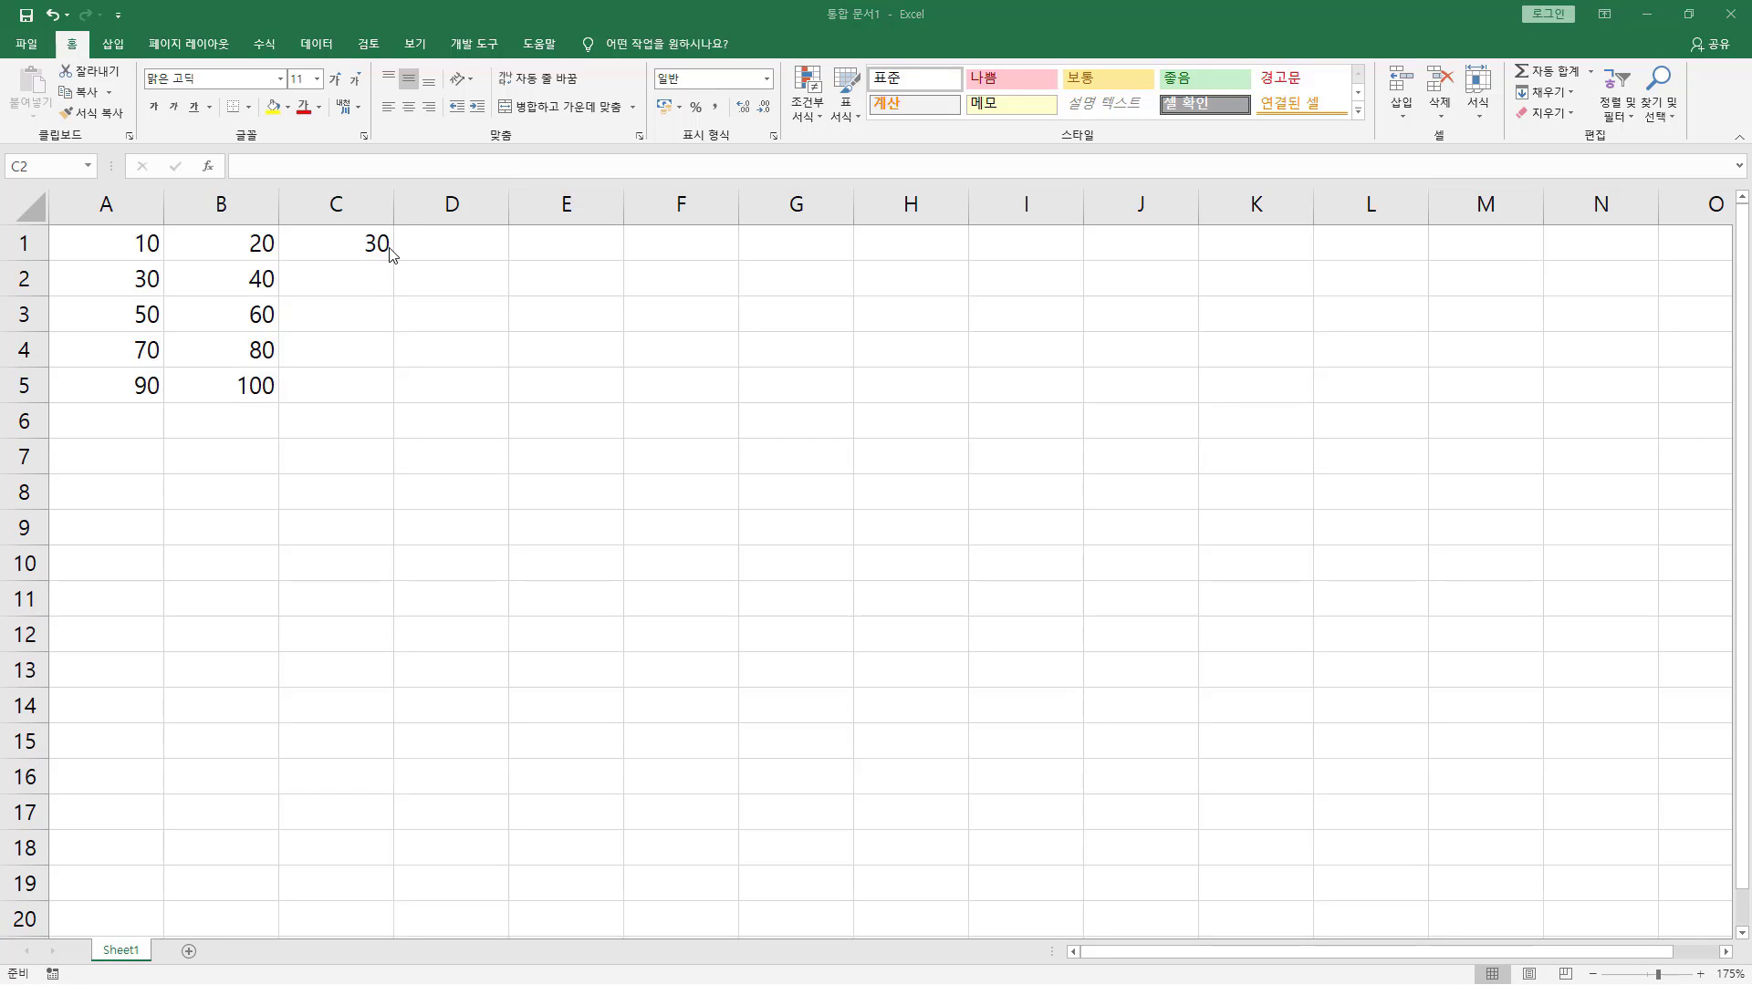
click(372, 233)
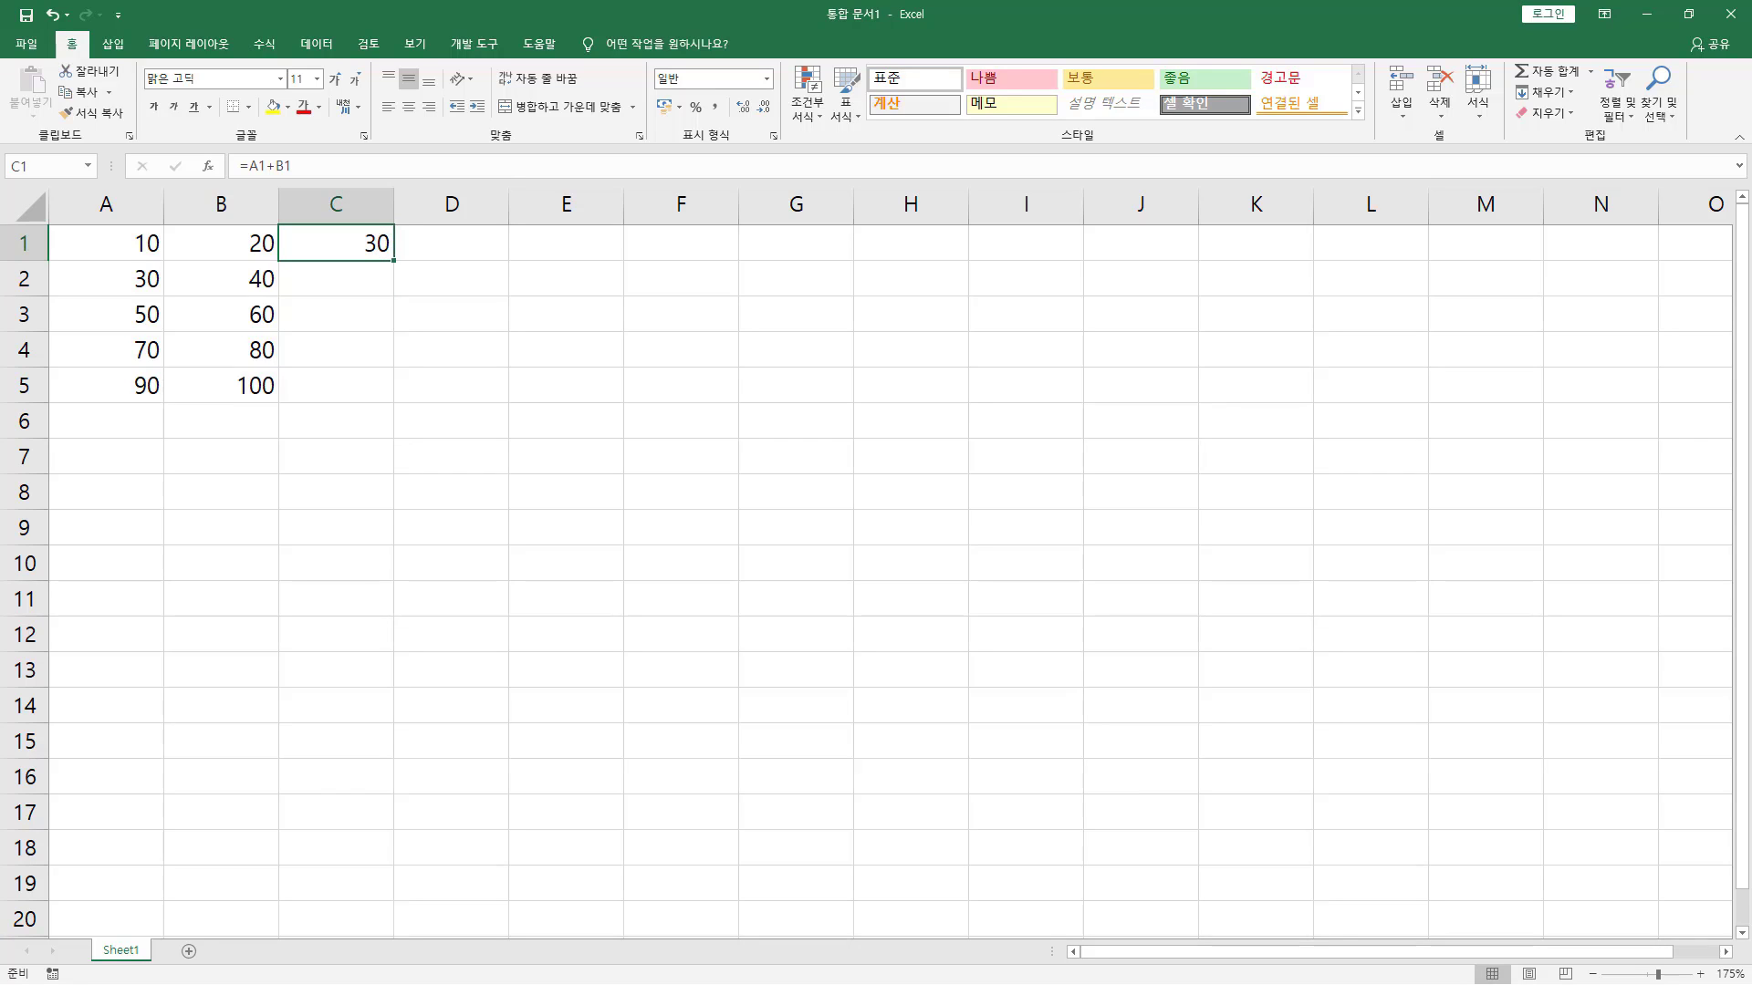
drag(355, 257, 394, 258)
drag(227, 151, 310, 181)
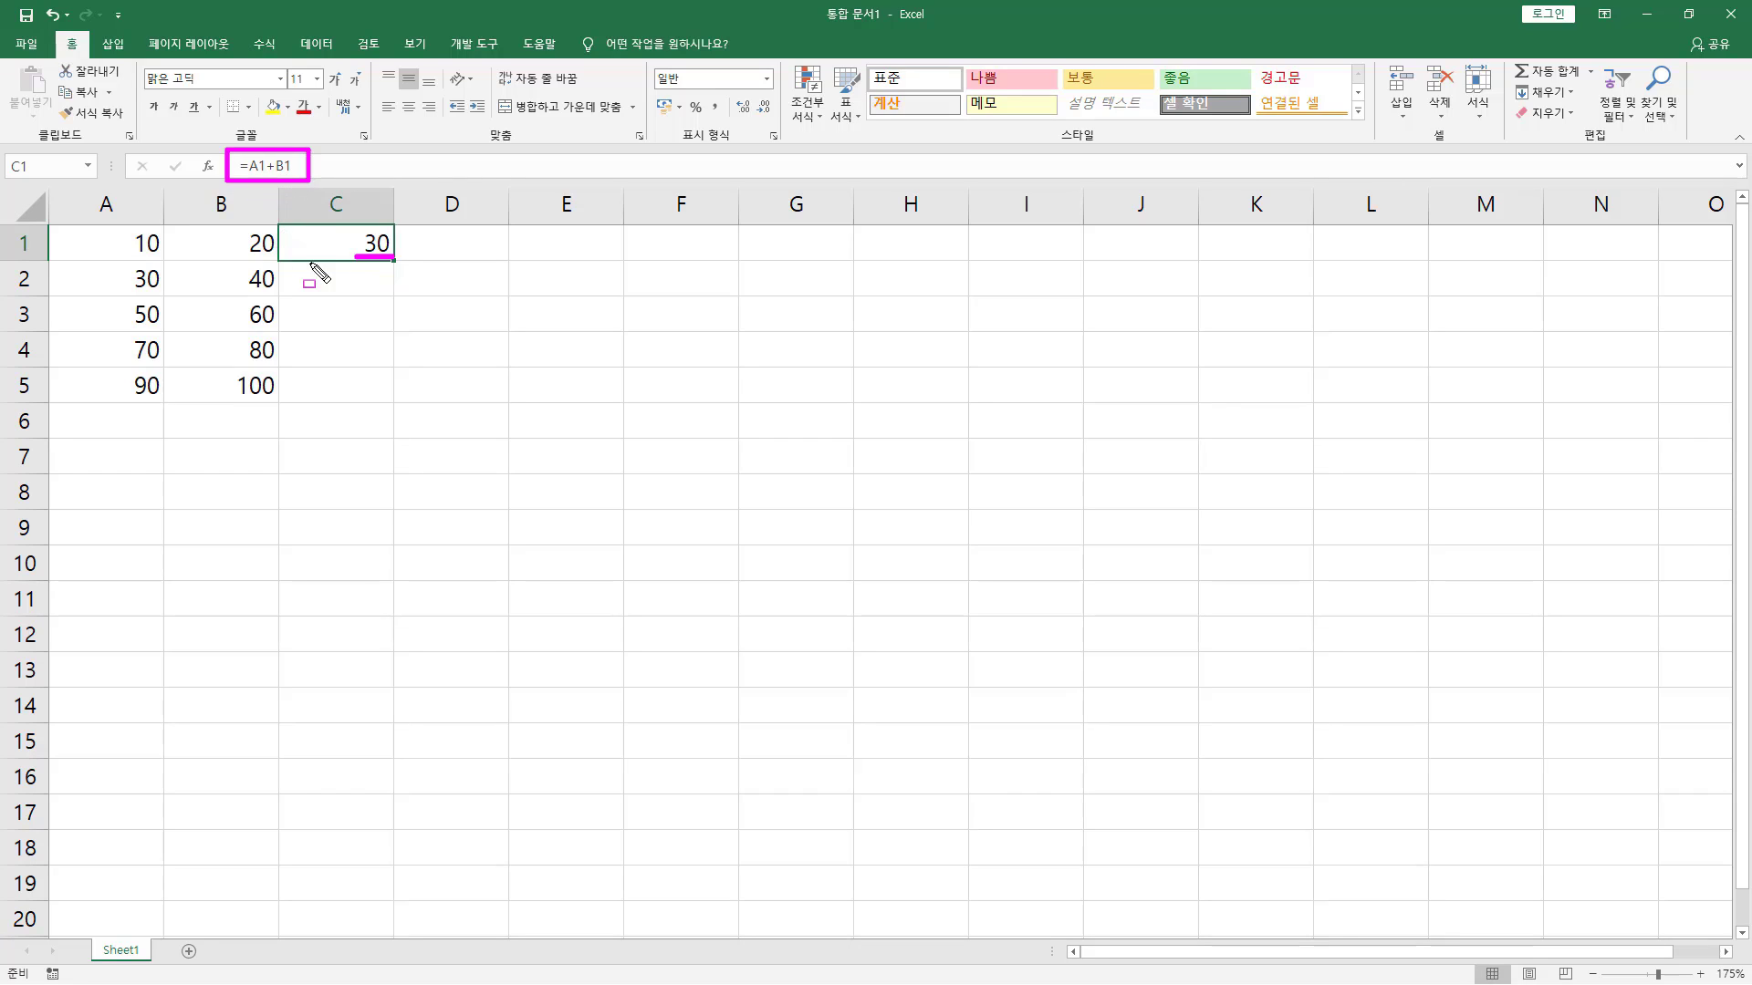
key(Escape)
Enter the formula =A2+B2 in cell C2, picking both operand cells from the sheet.
click(331, 283)
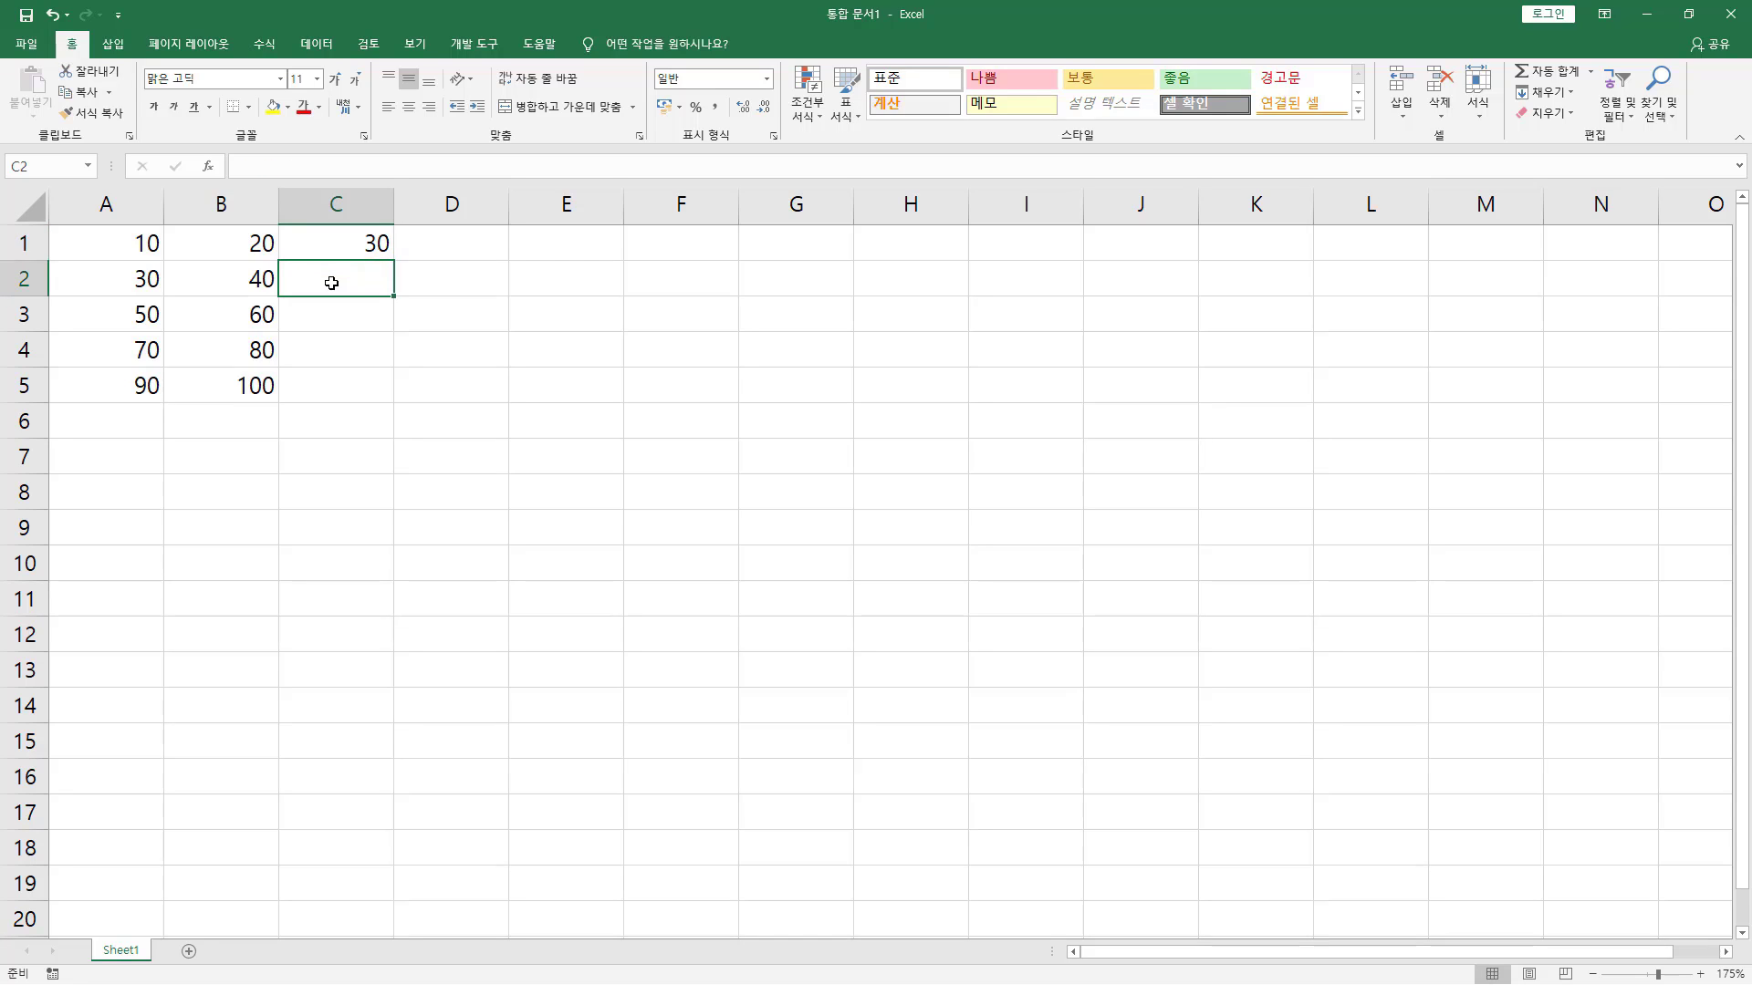
text(=)
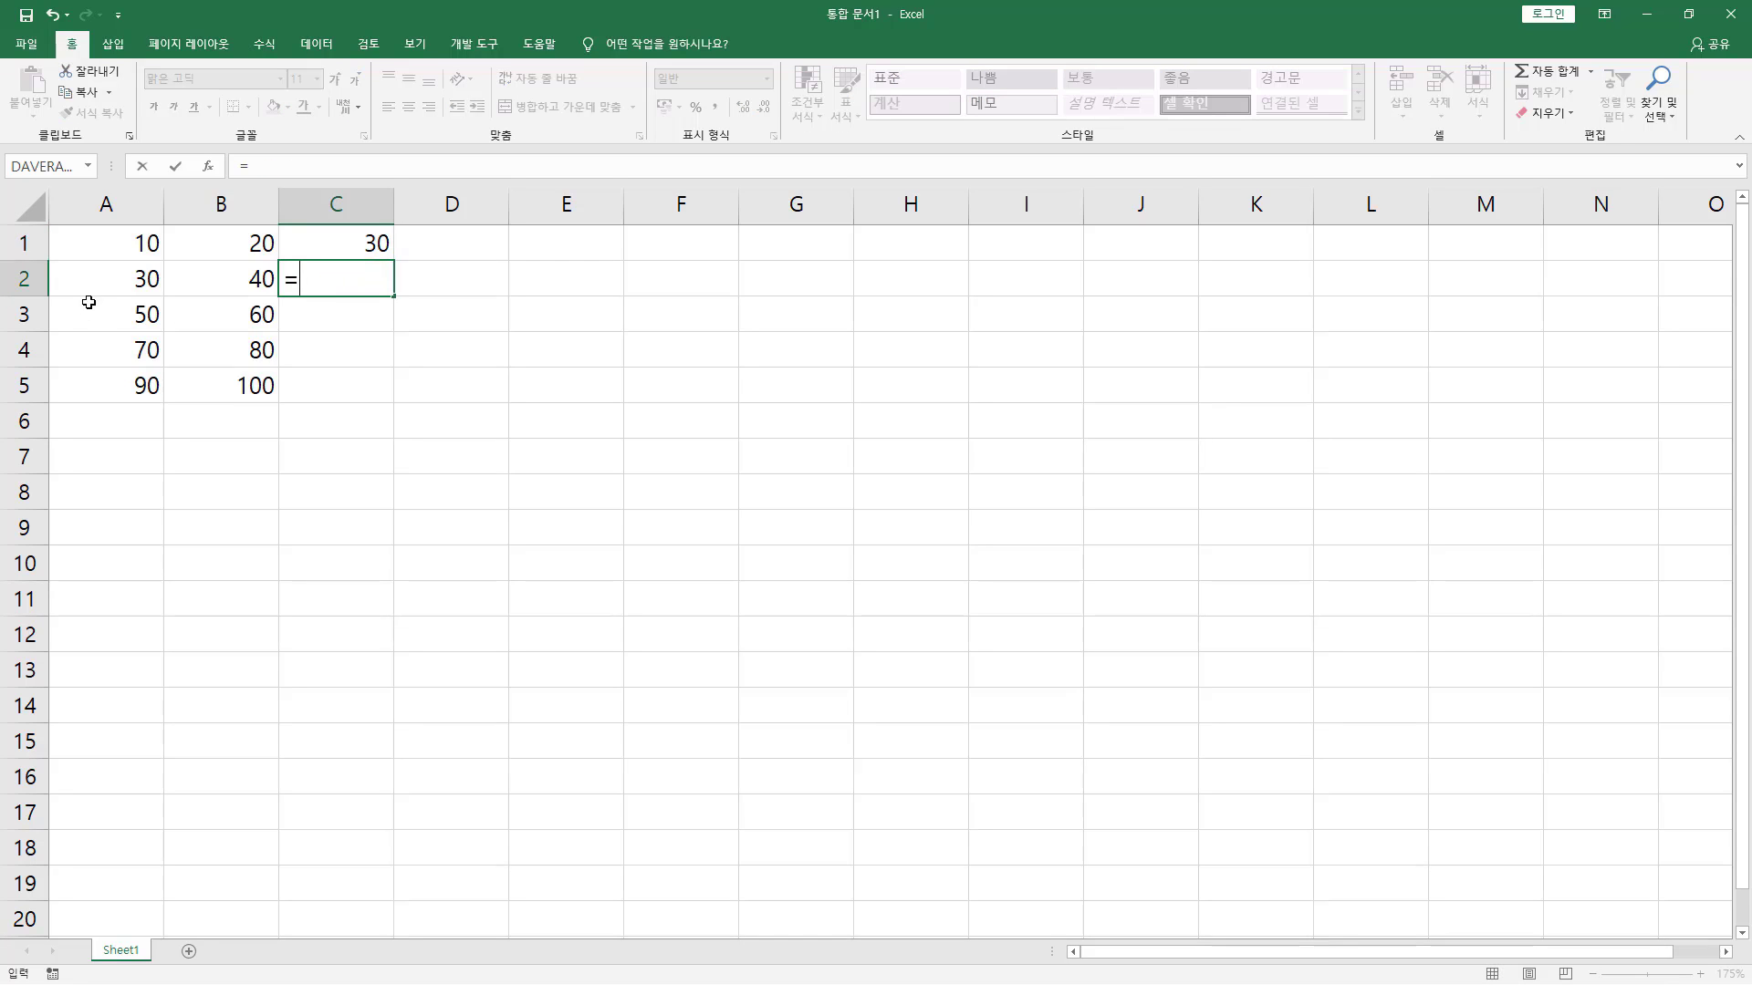
click(117, 275)
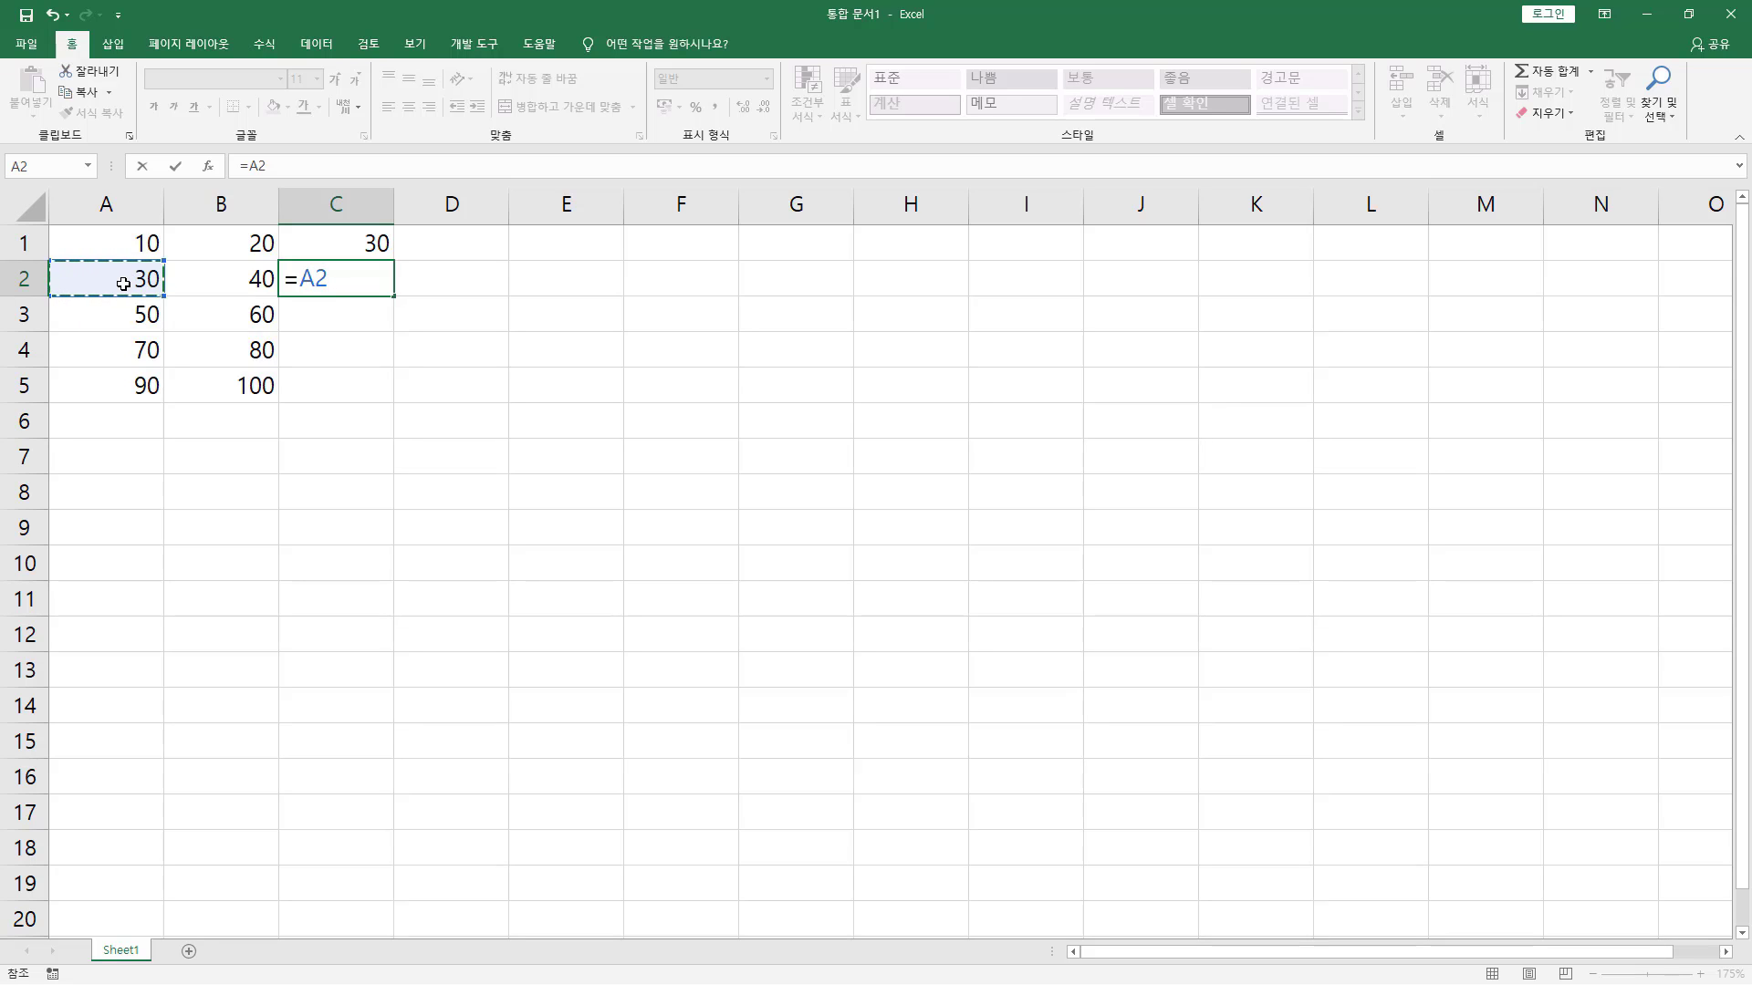
click(237, 277)
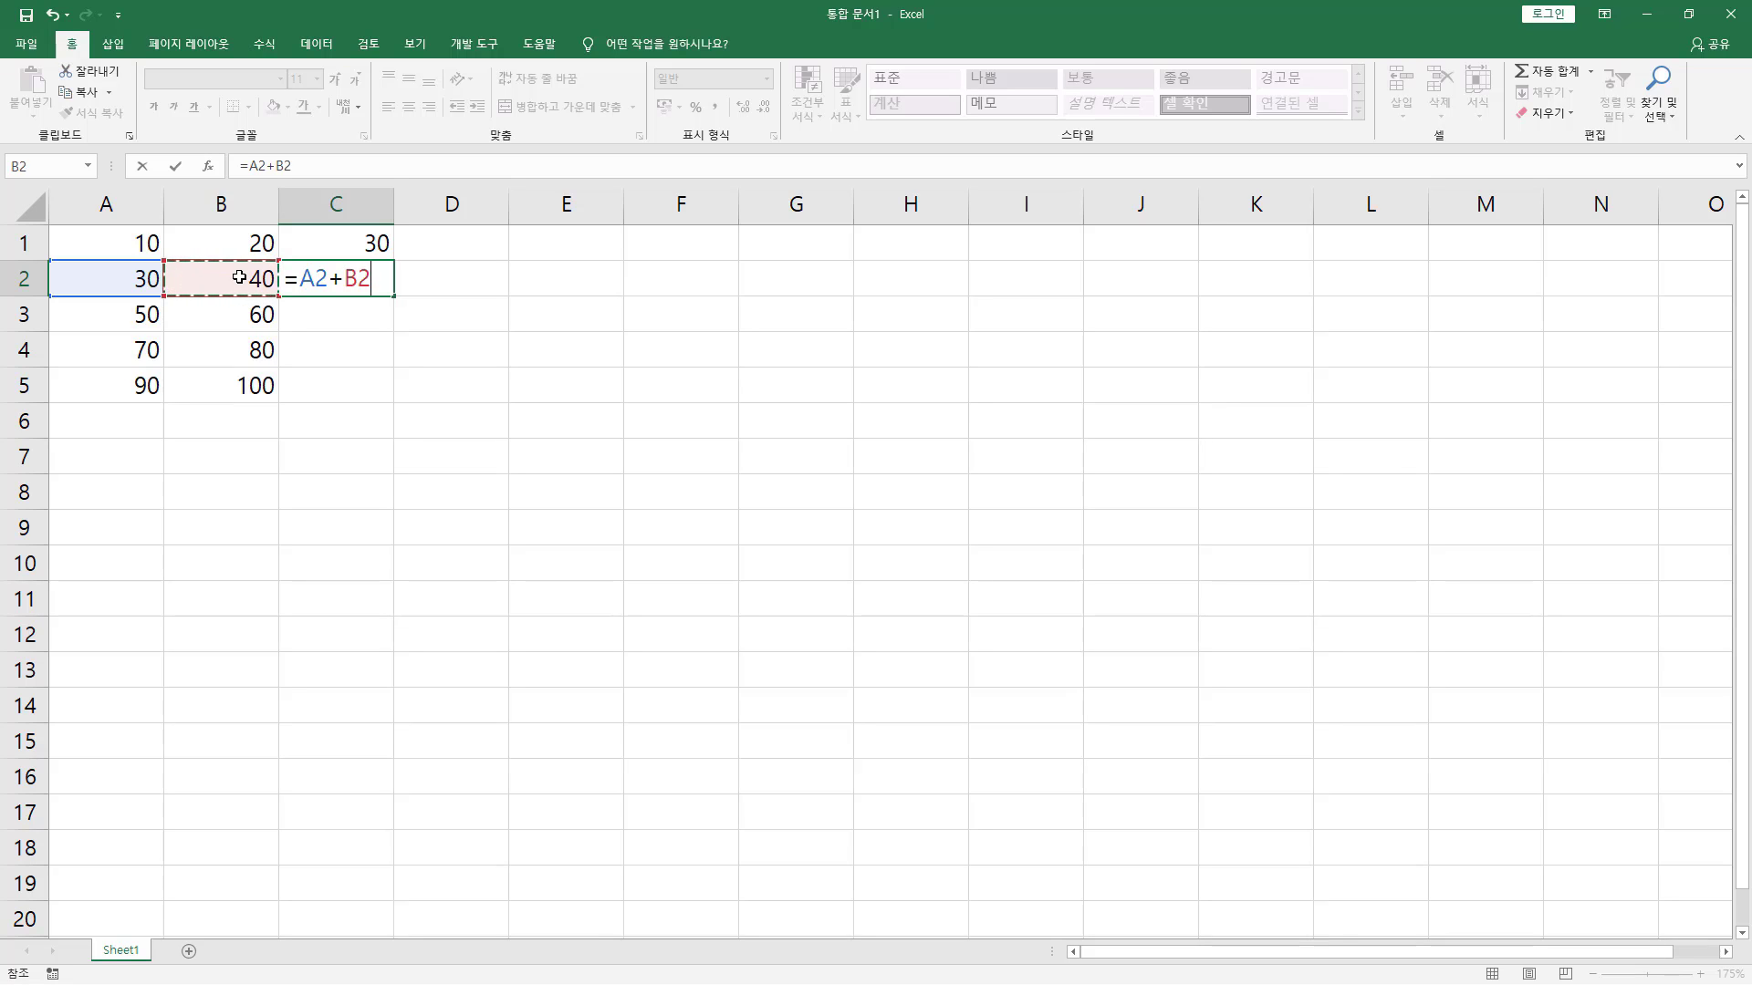
key(Return)
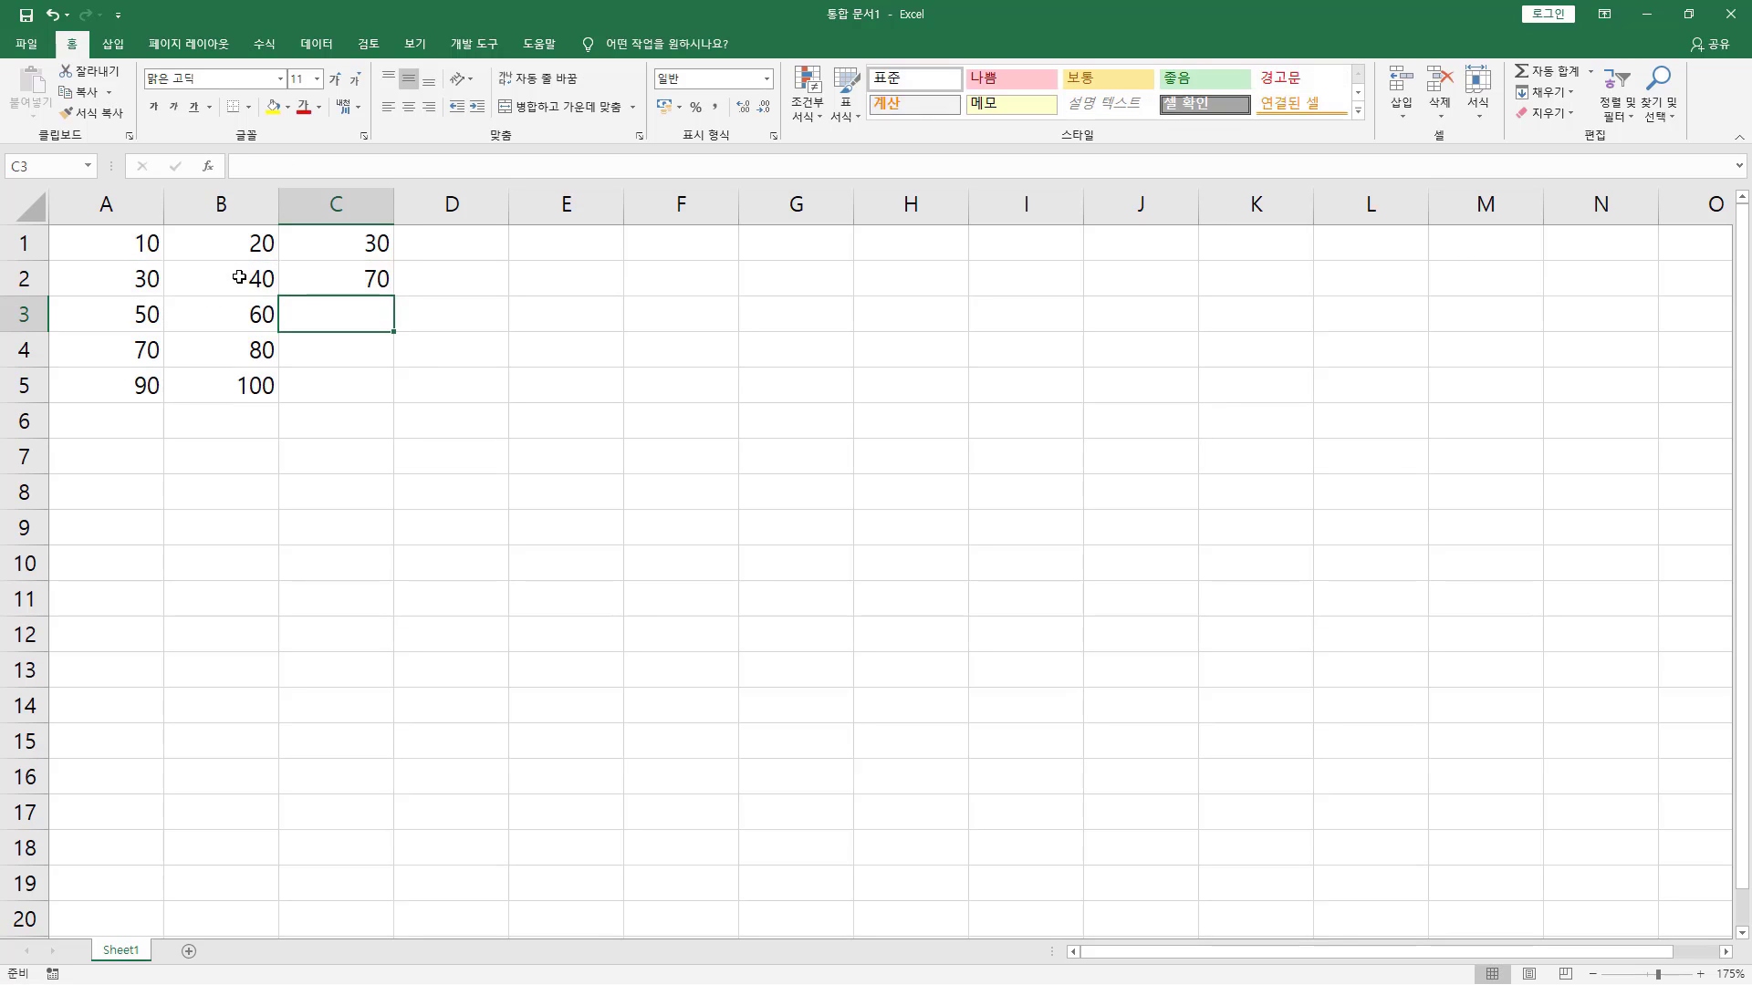
Enter the formula =A3+B3 in cell C3, picking both operands by moving the cell reference.
text(=)
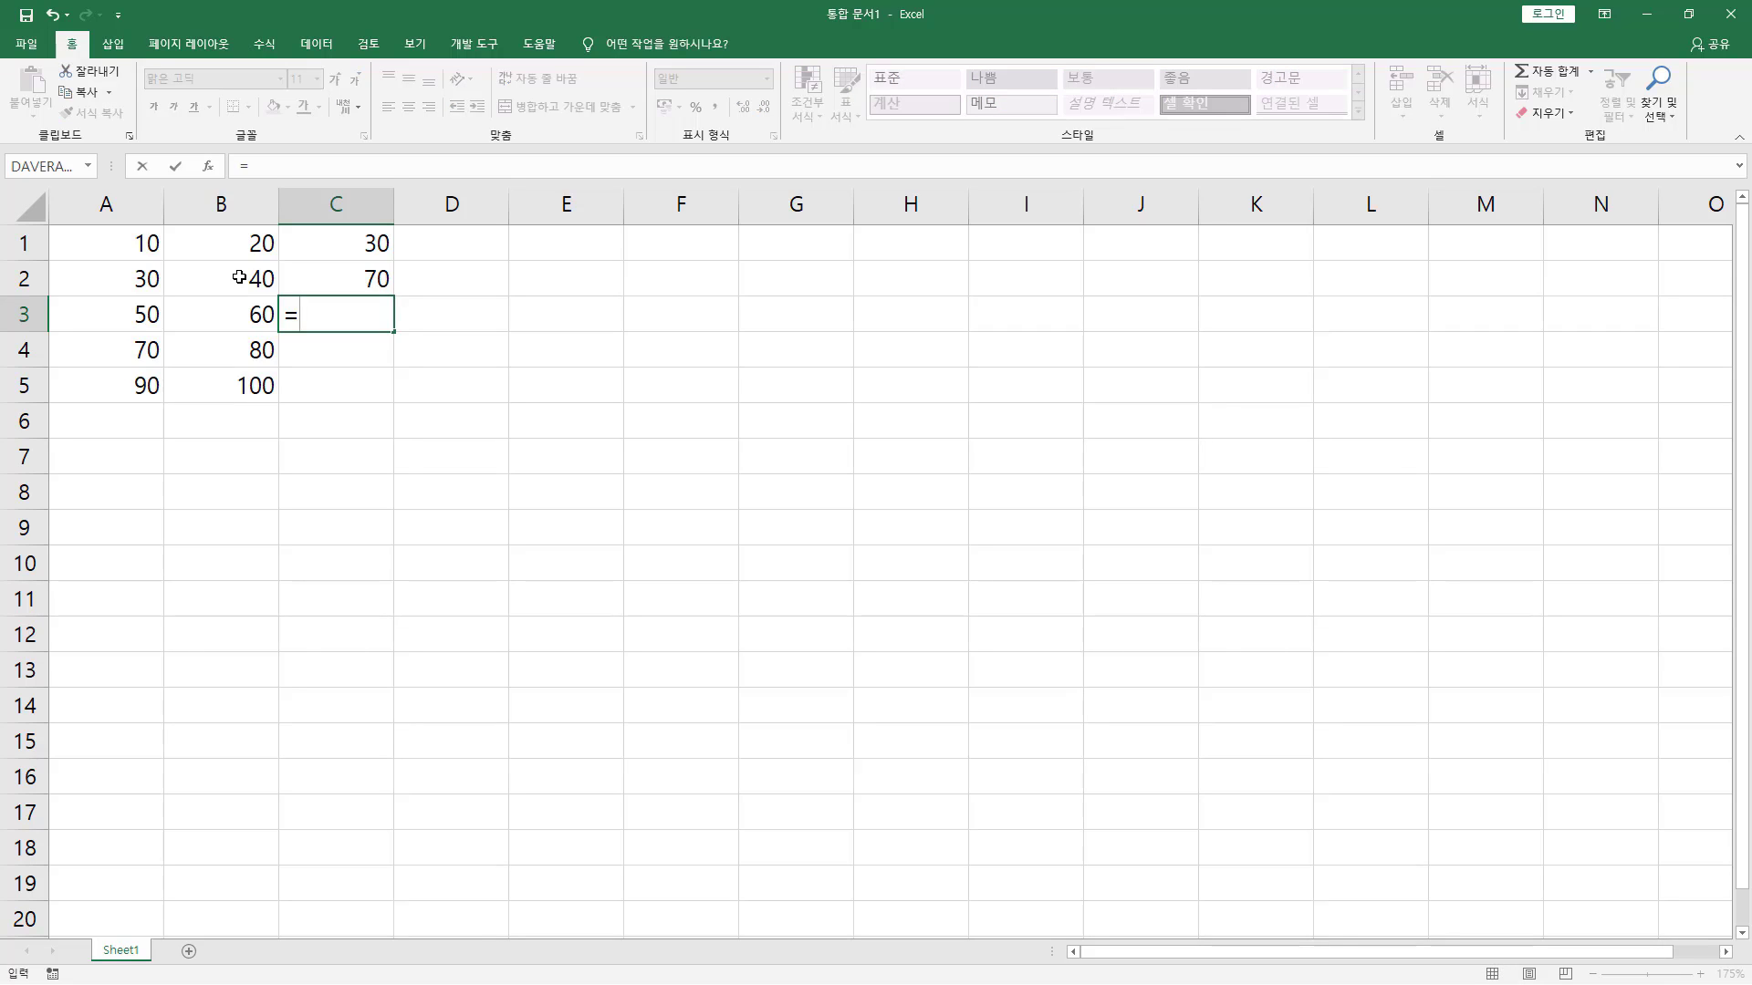
key(Left)
key(Right)
key(Left)
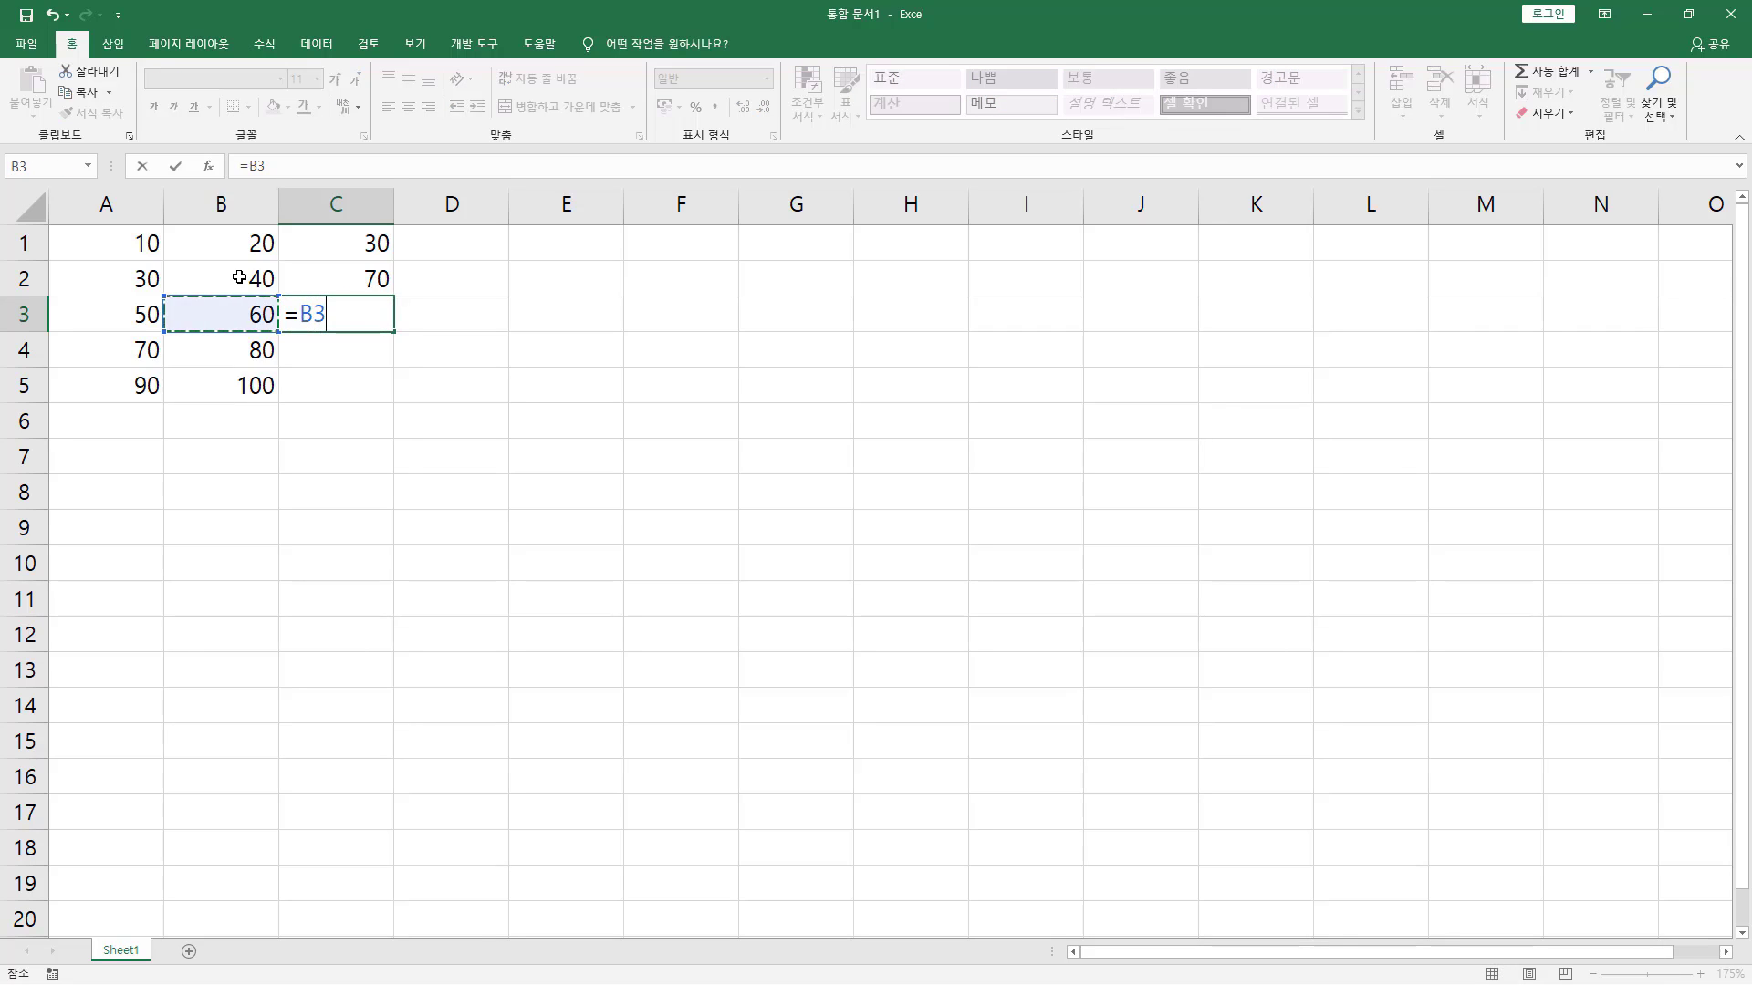
key(Right)
key(Left)
key(Left)
key(Up)
key(Right)
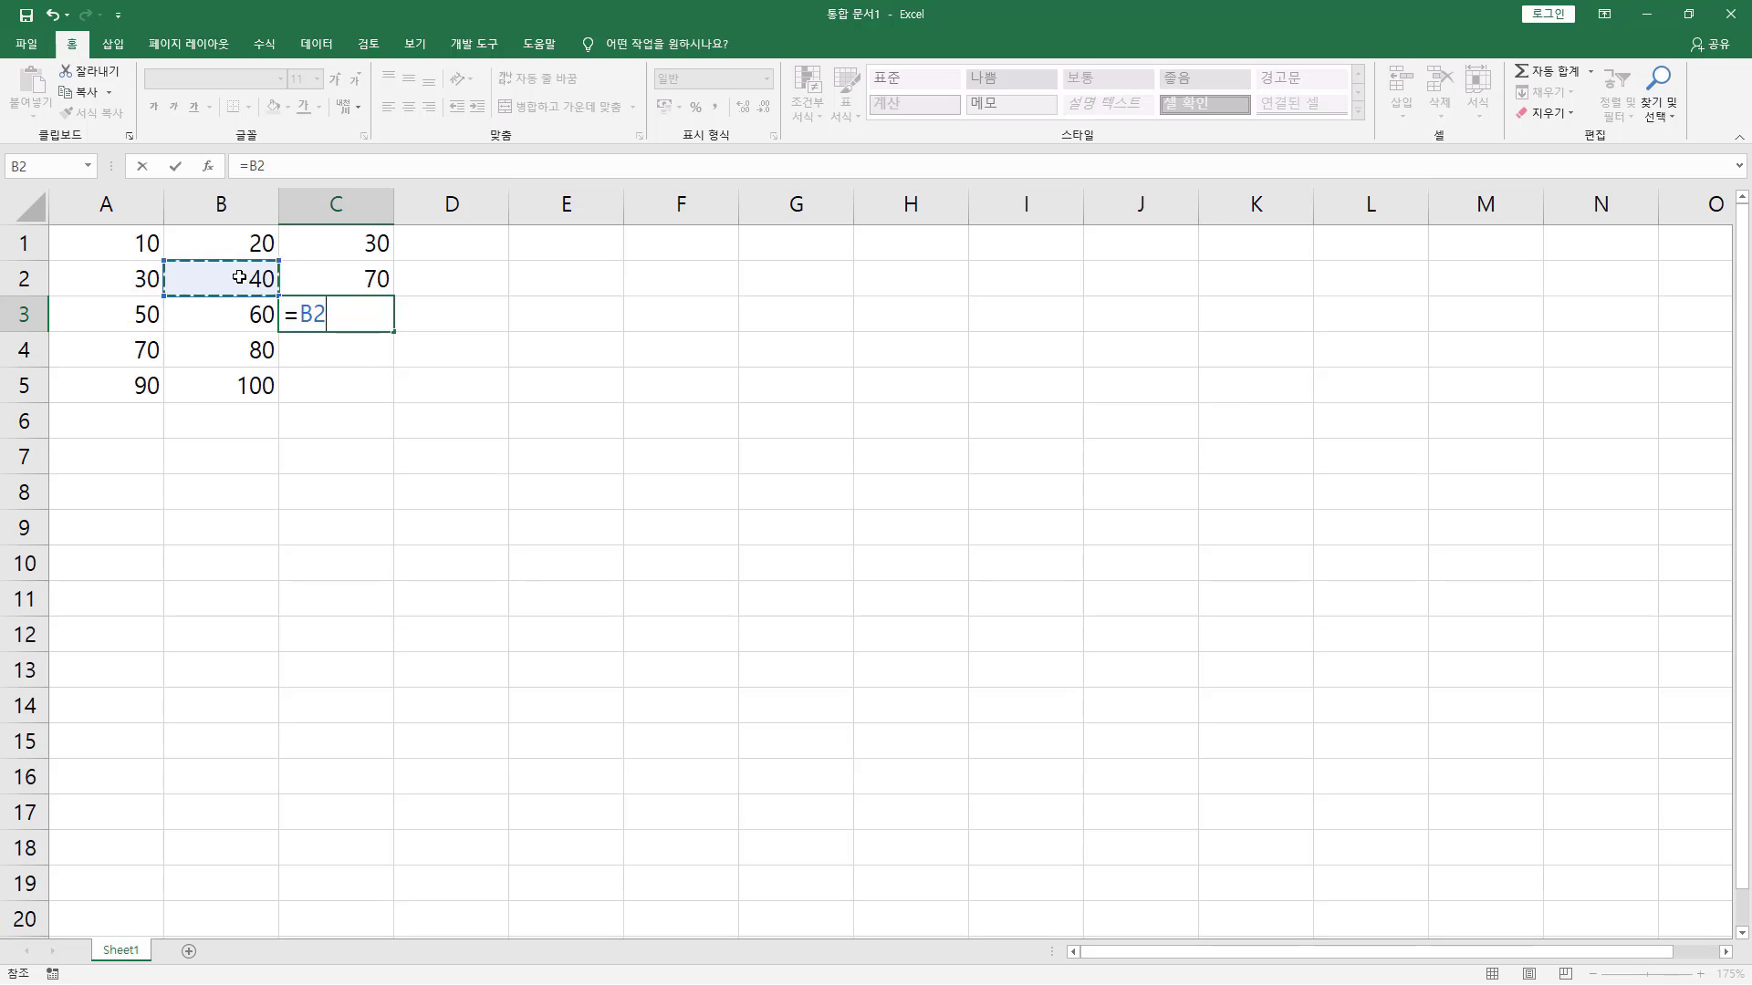
key(Down)
key(Left)
key(Up)
key(Right)
key(Down)
key(Left)
key(Up)
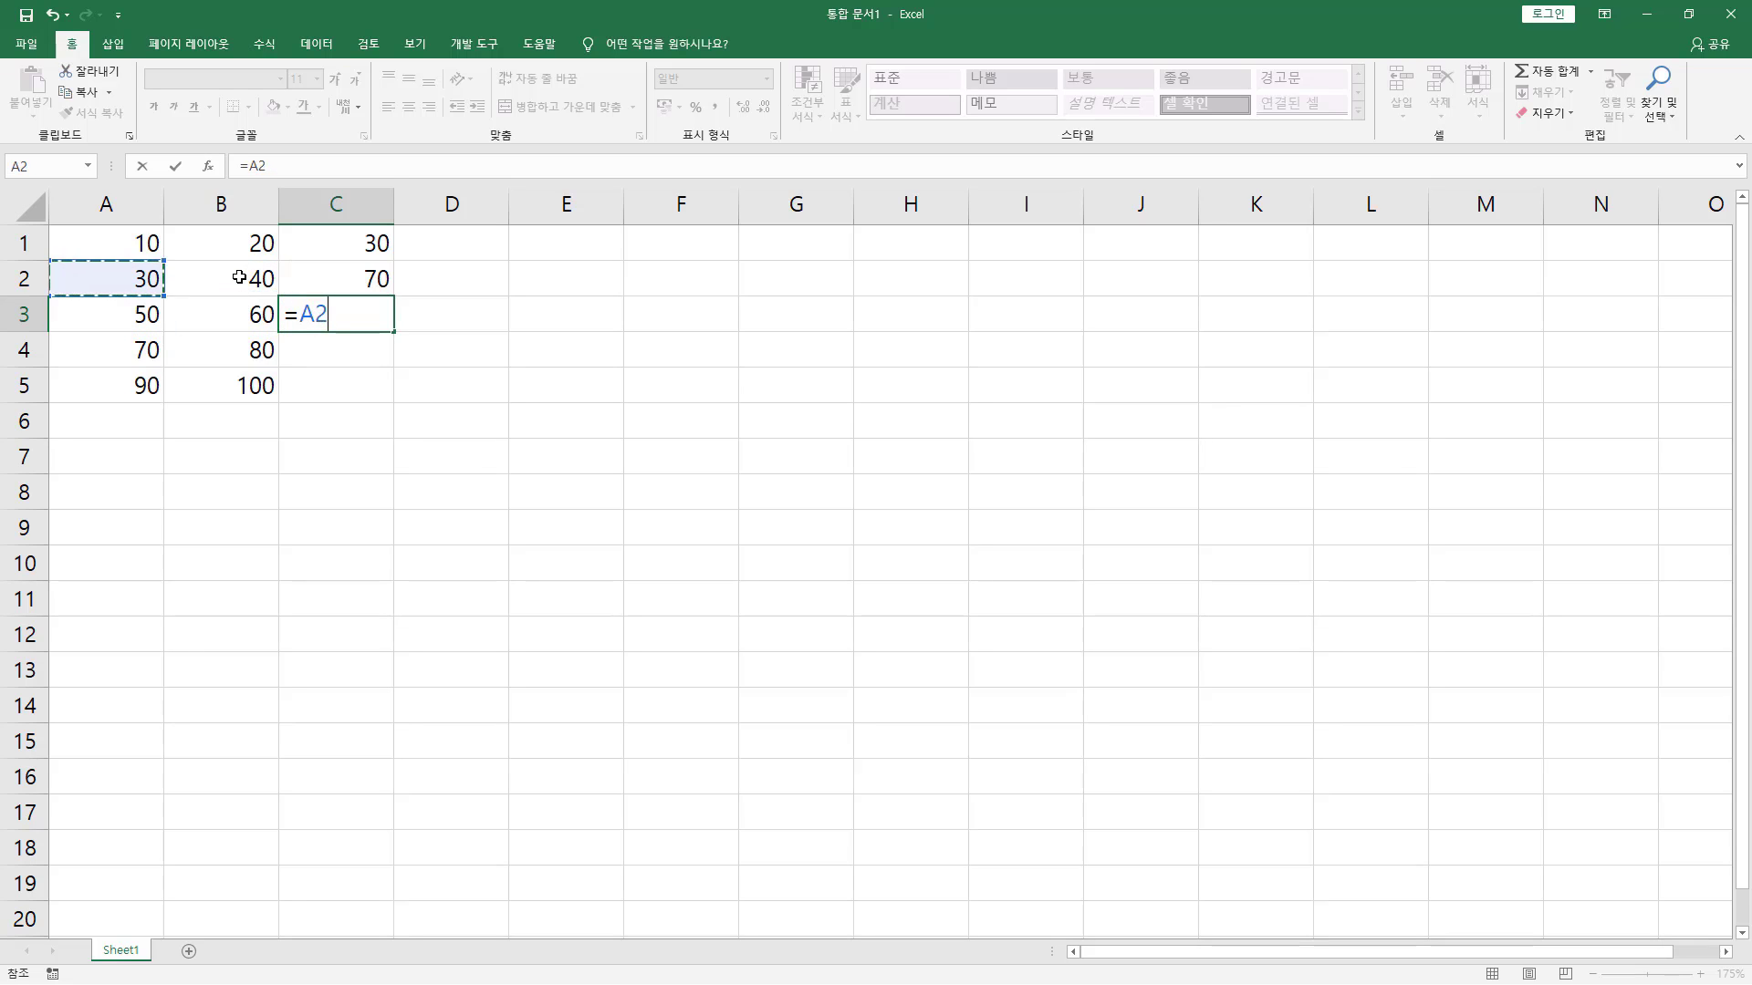
key(Down)
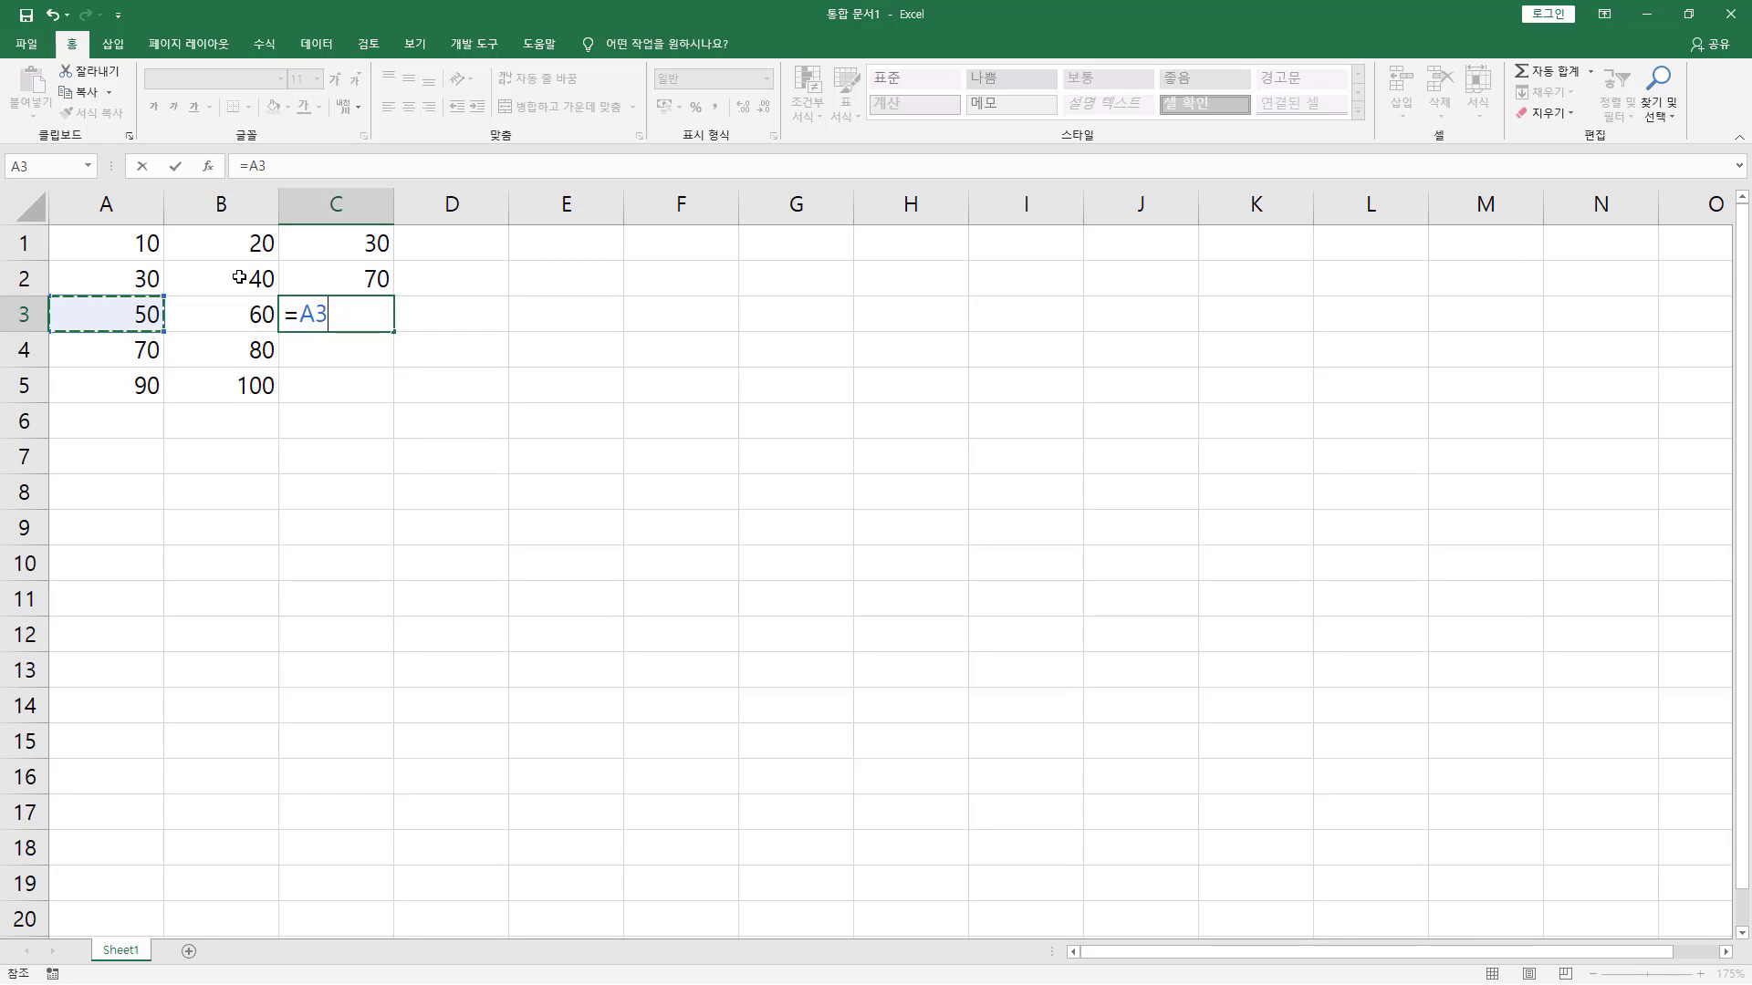
text(+)
key(Left)
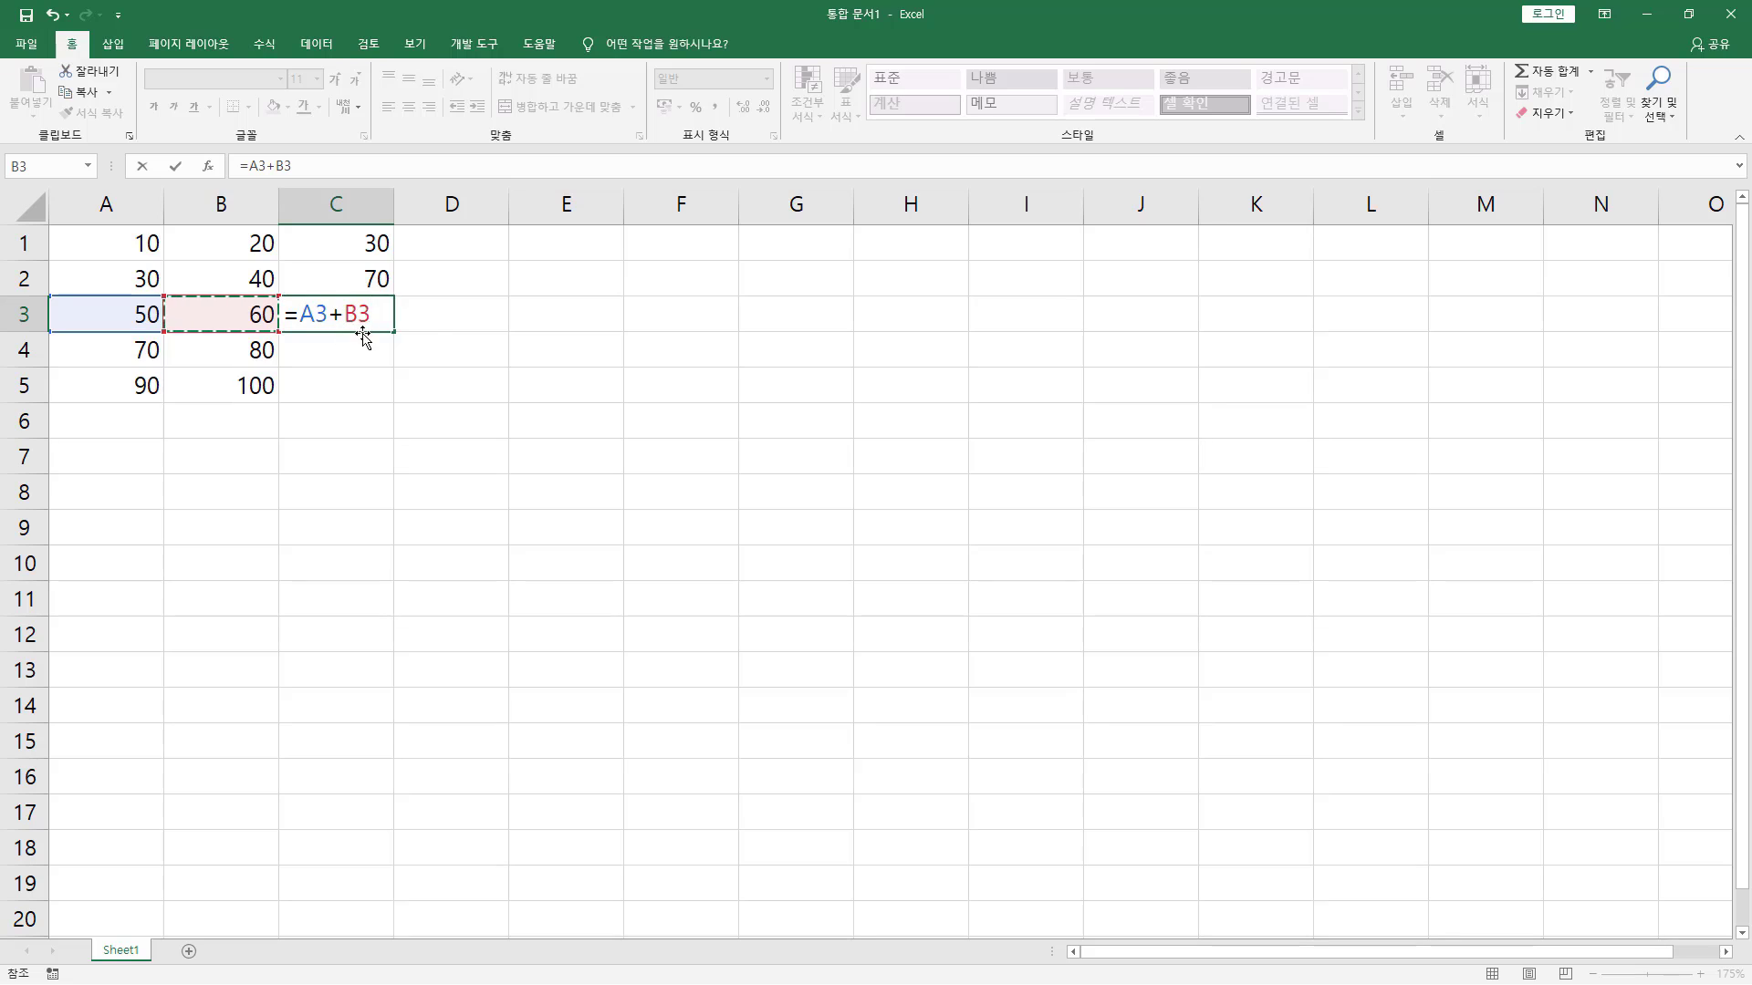
key(Return)
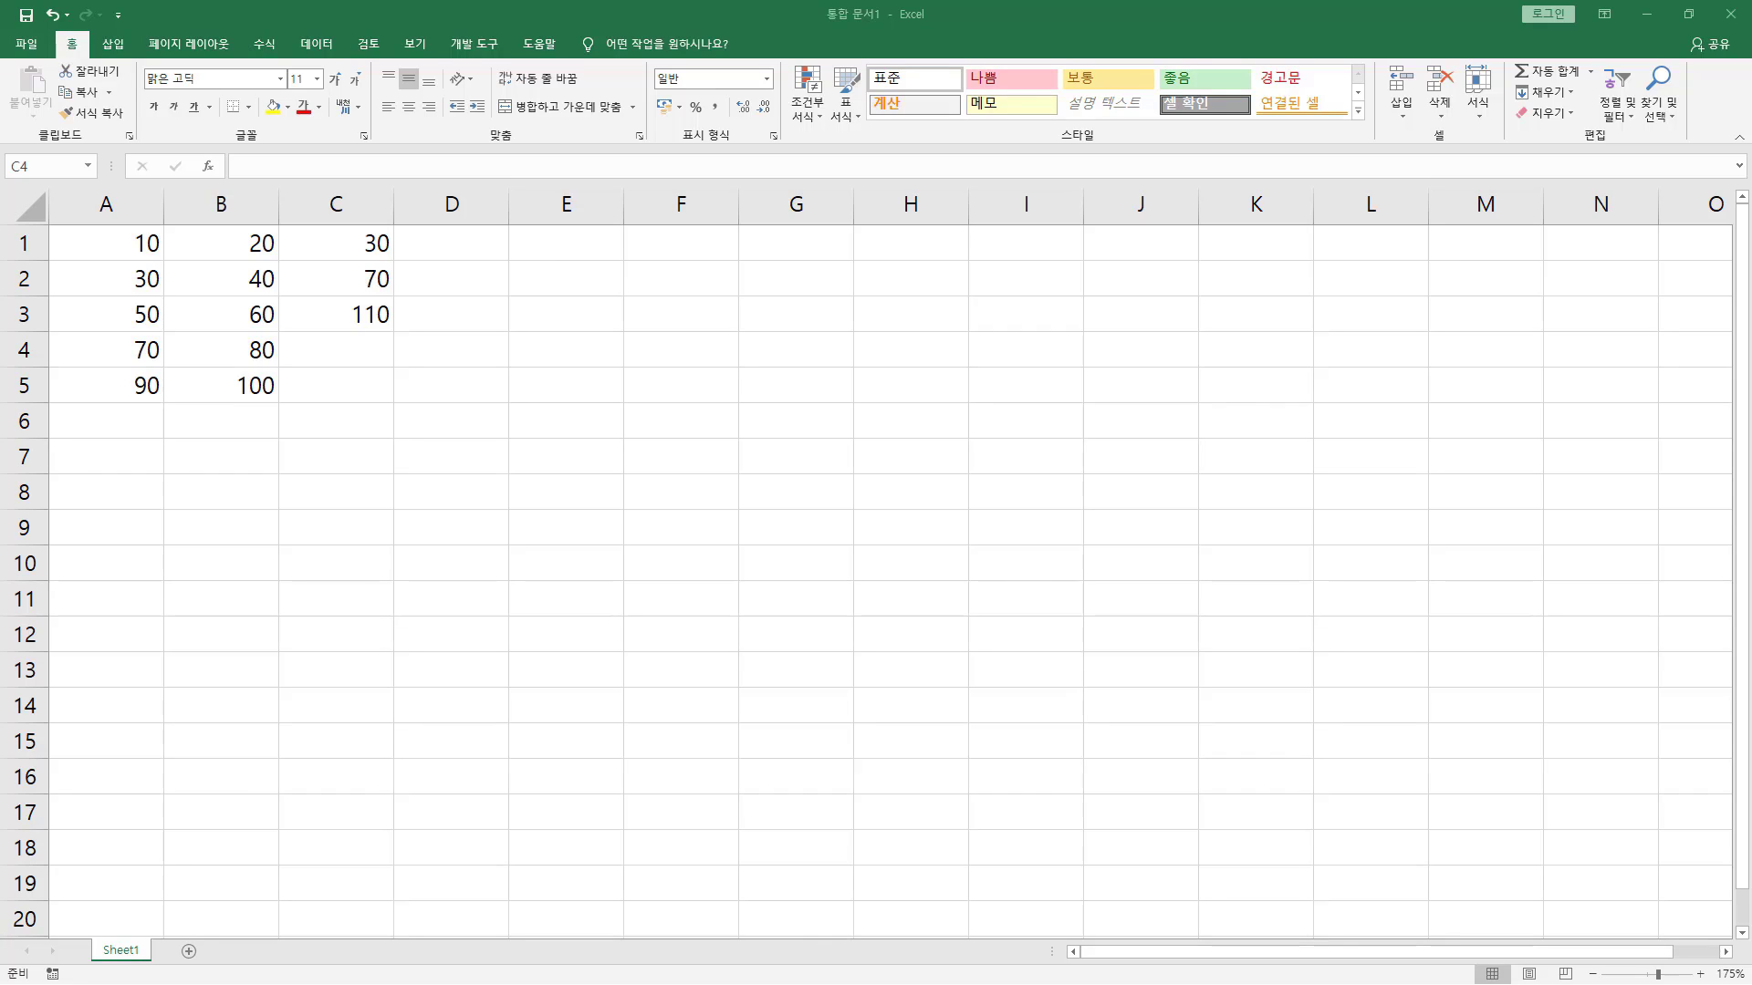
Examine the formulas in cells C1, C2 and C3 to see which cells each one references.
click(374, 241)
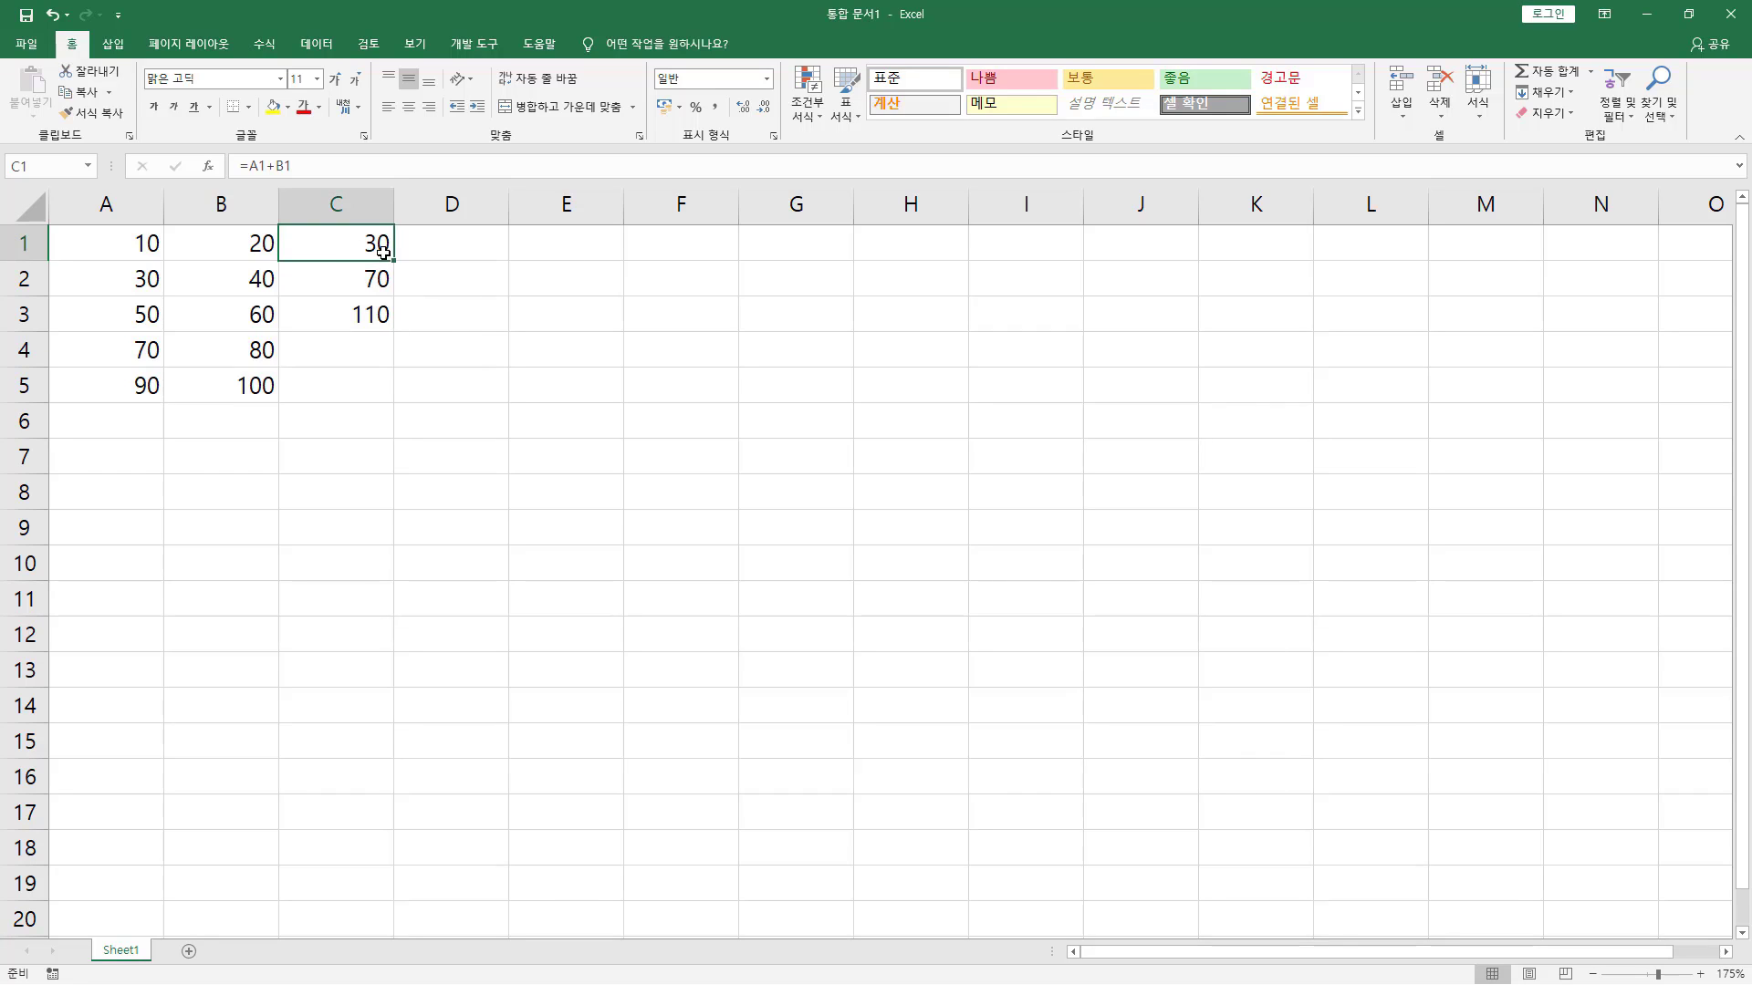
double_click(342, 250)
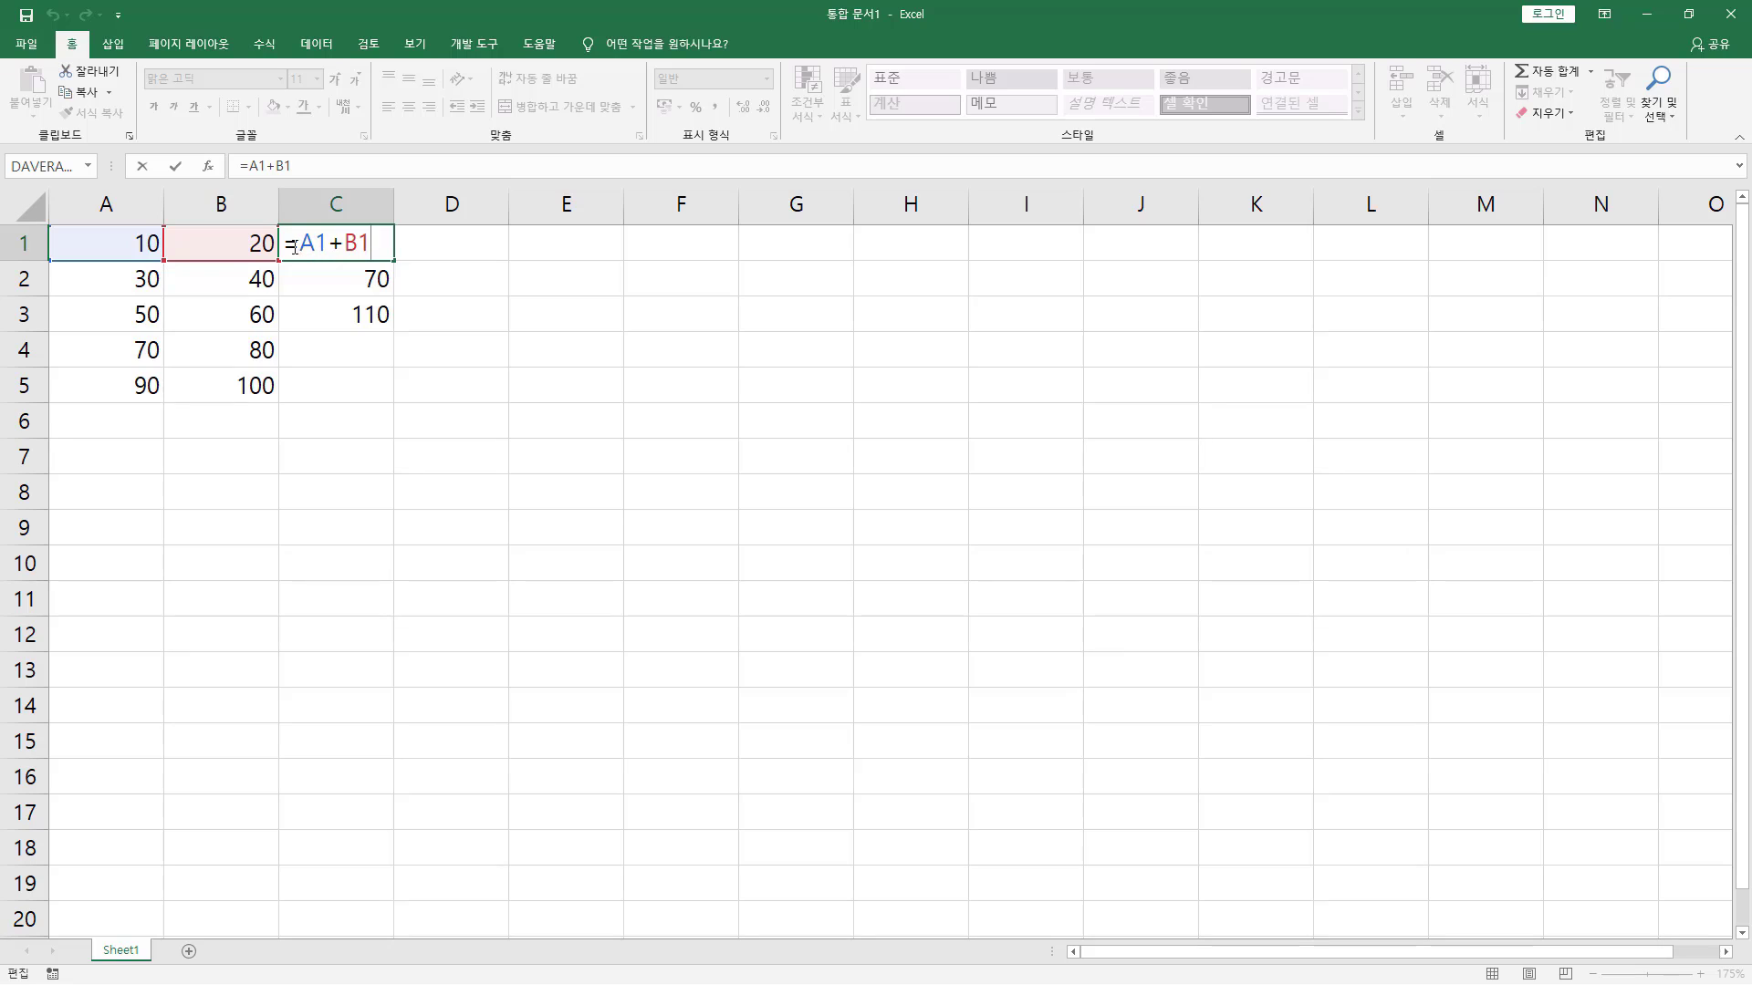
key(Escape)
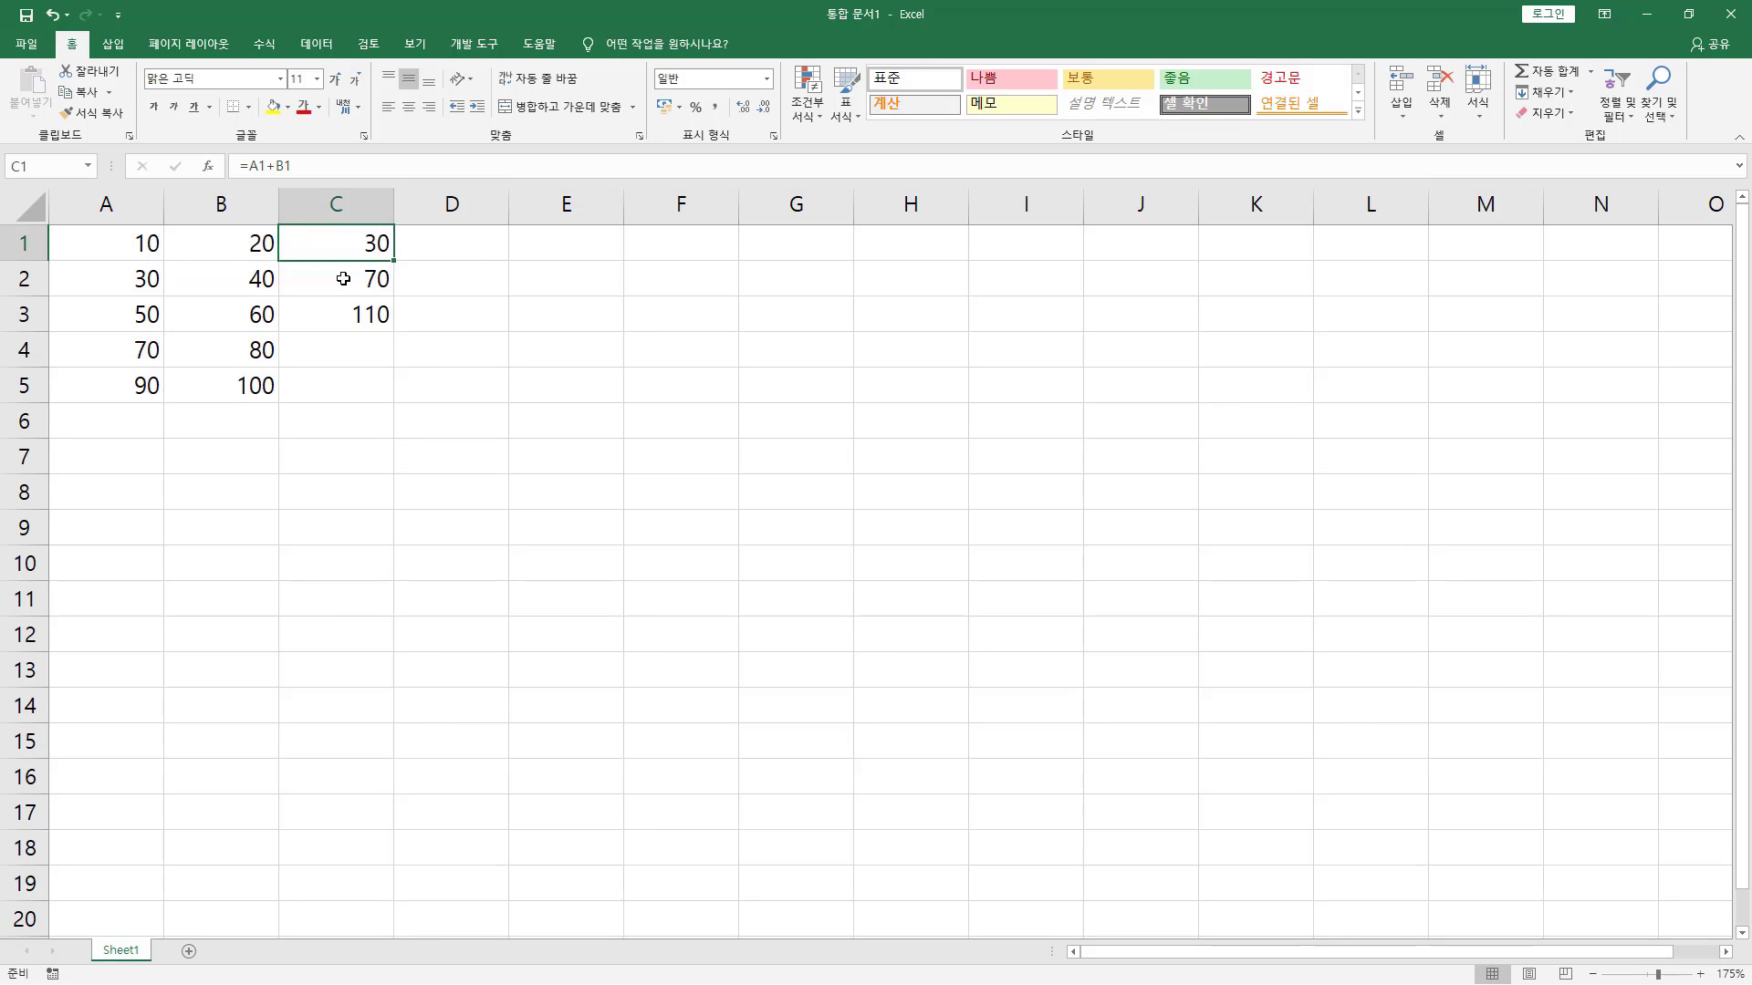
click(356, 278)
double_click(376, 279)
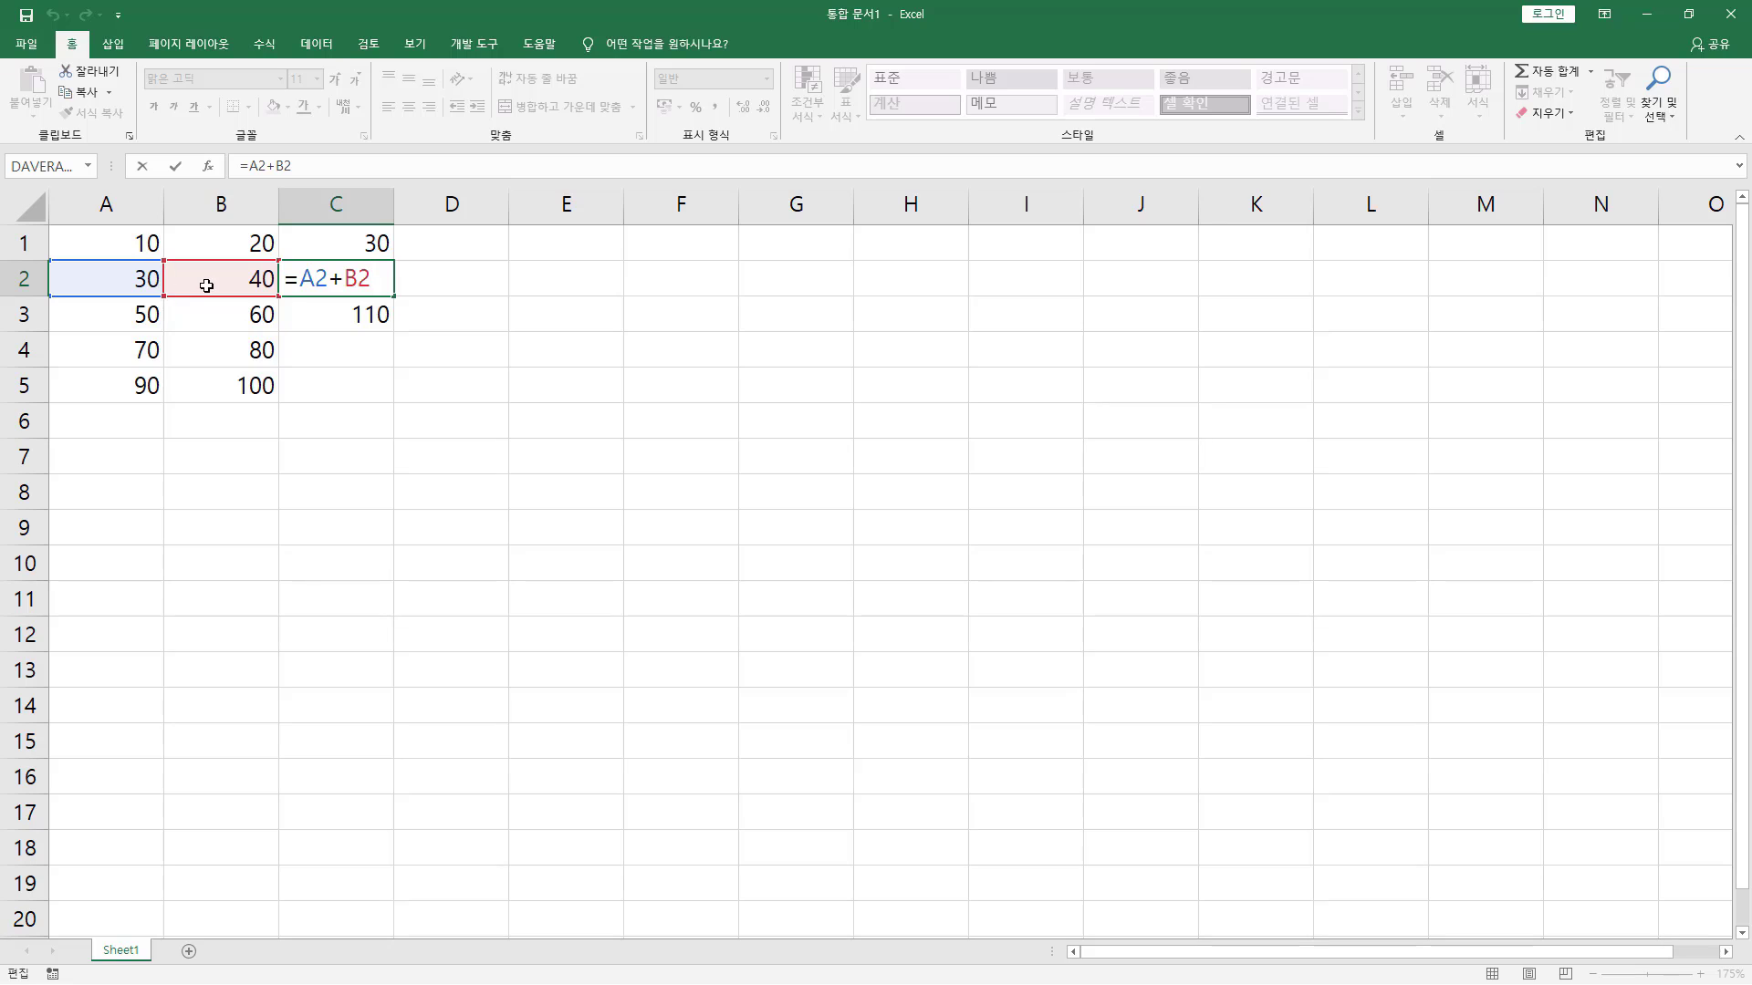
click(328, 317)
double_click(325, 319)
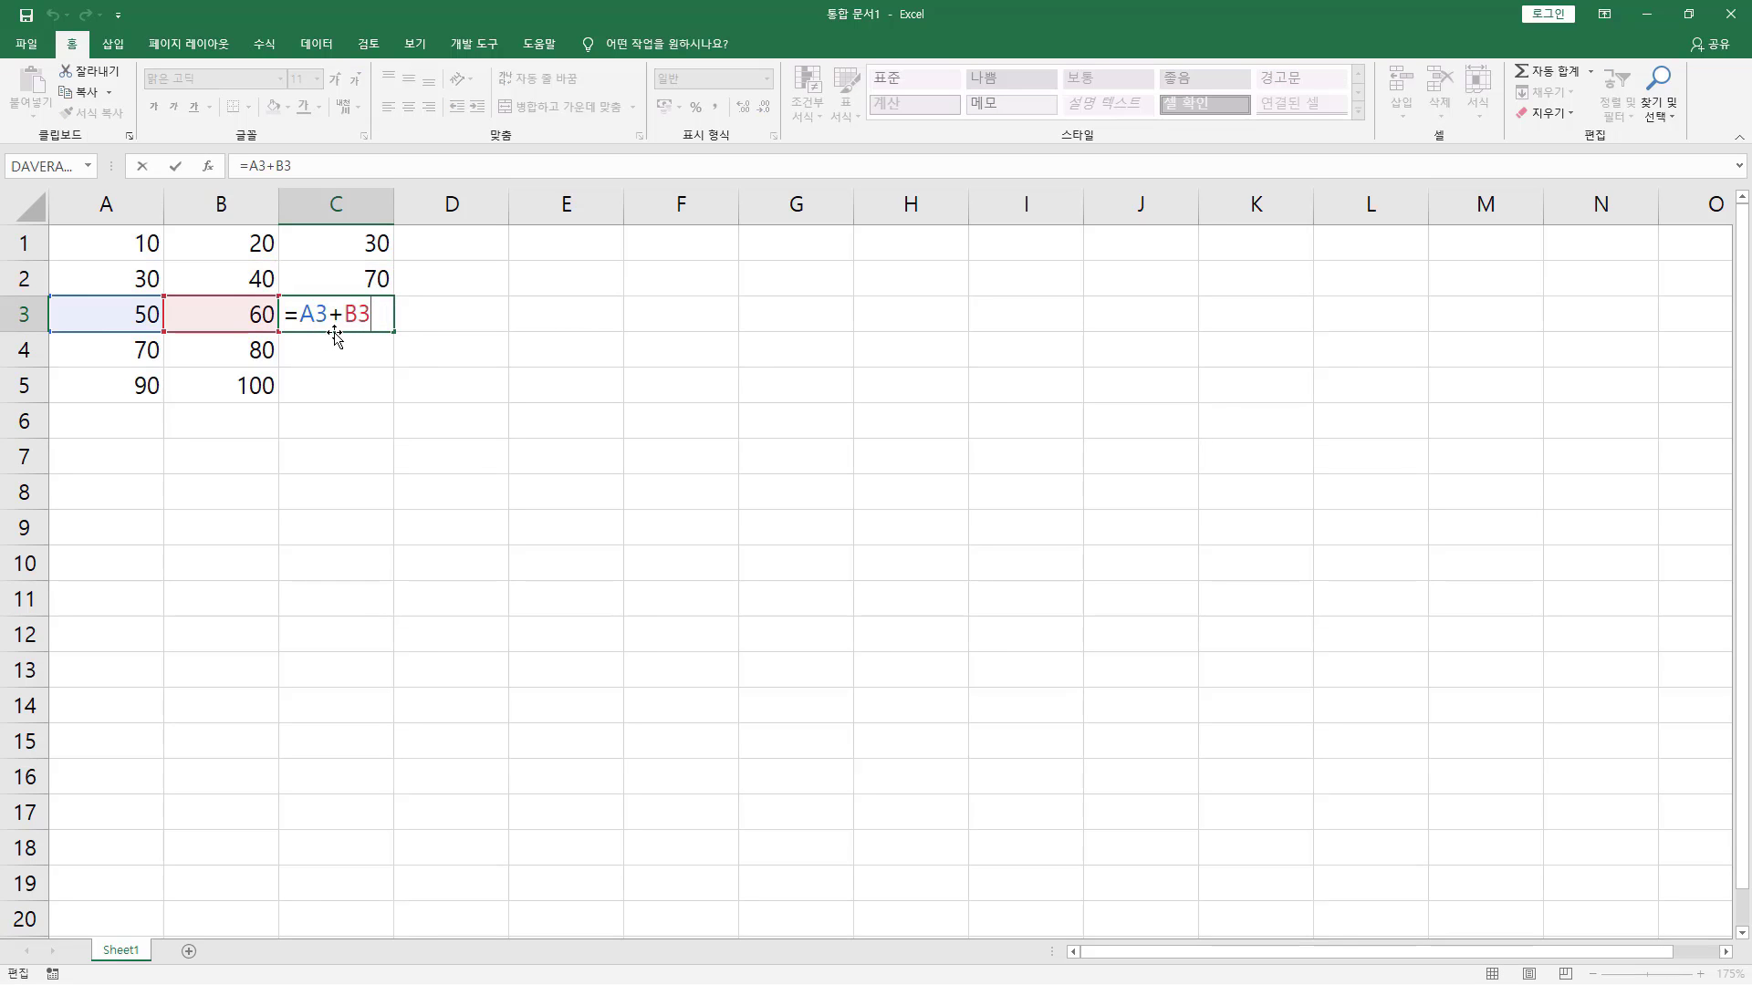
key(ctrl+Return)
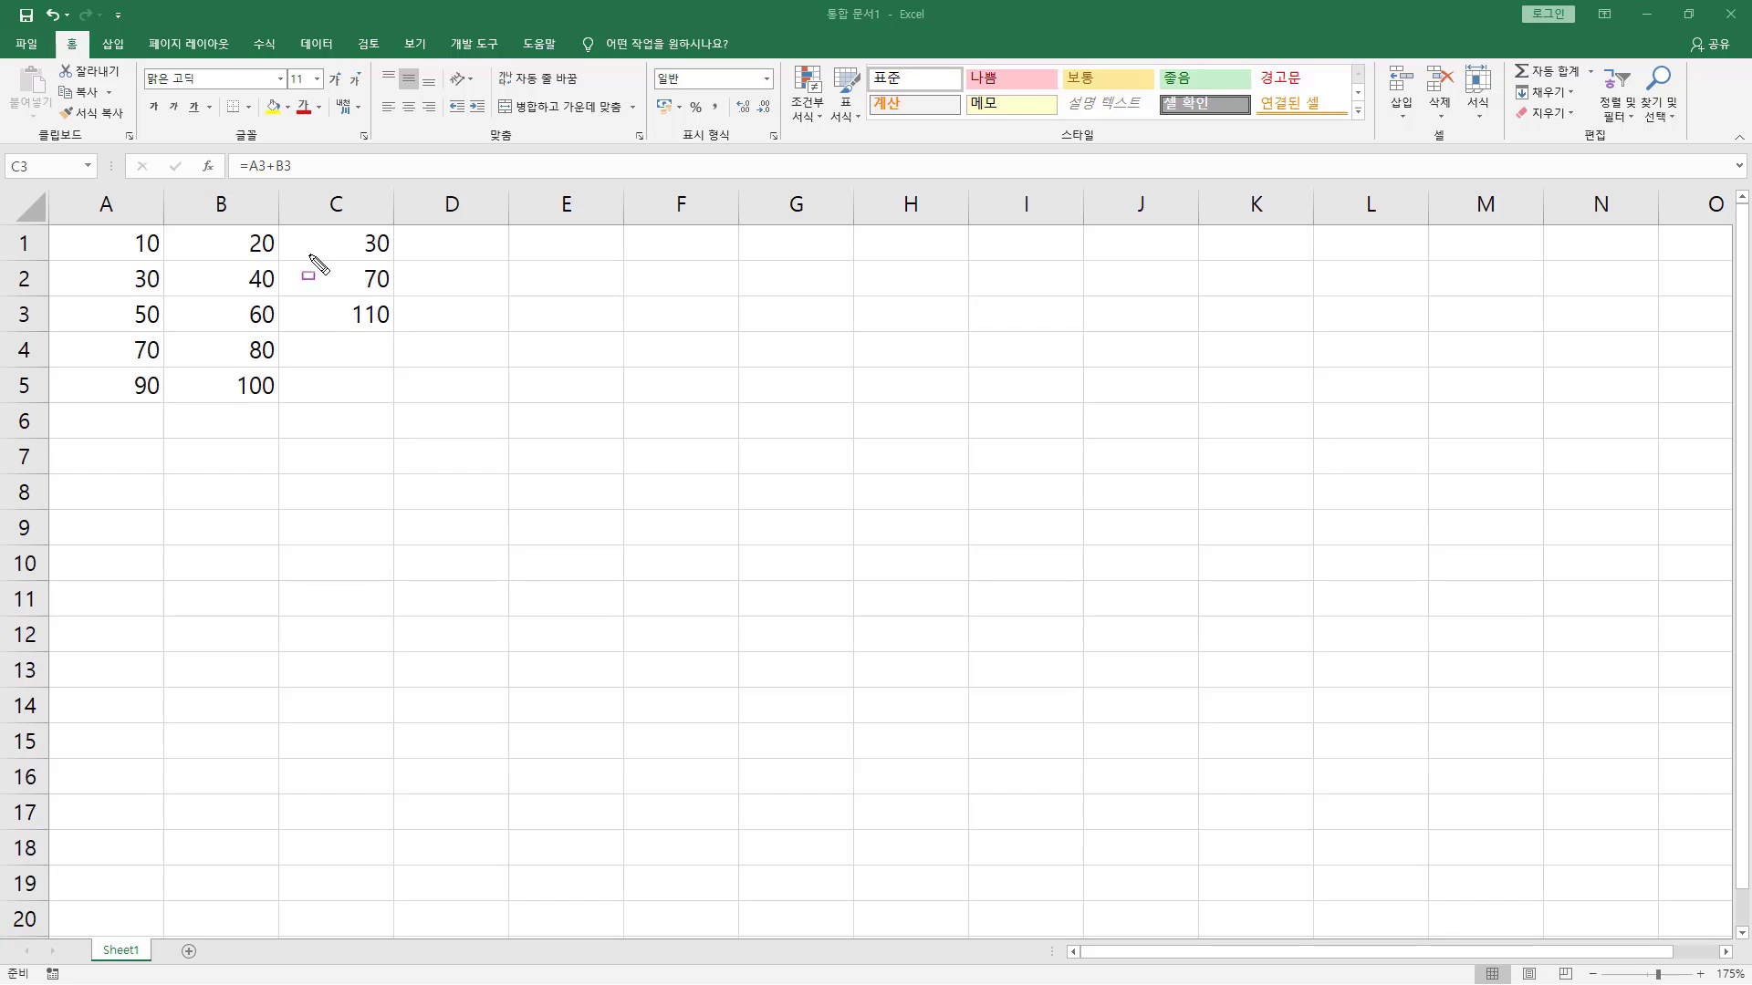
drag(306, 237, 390, 392)
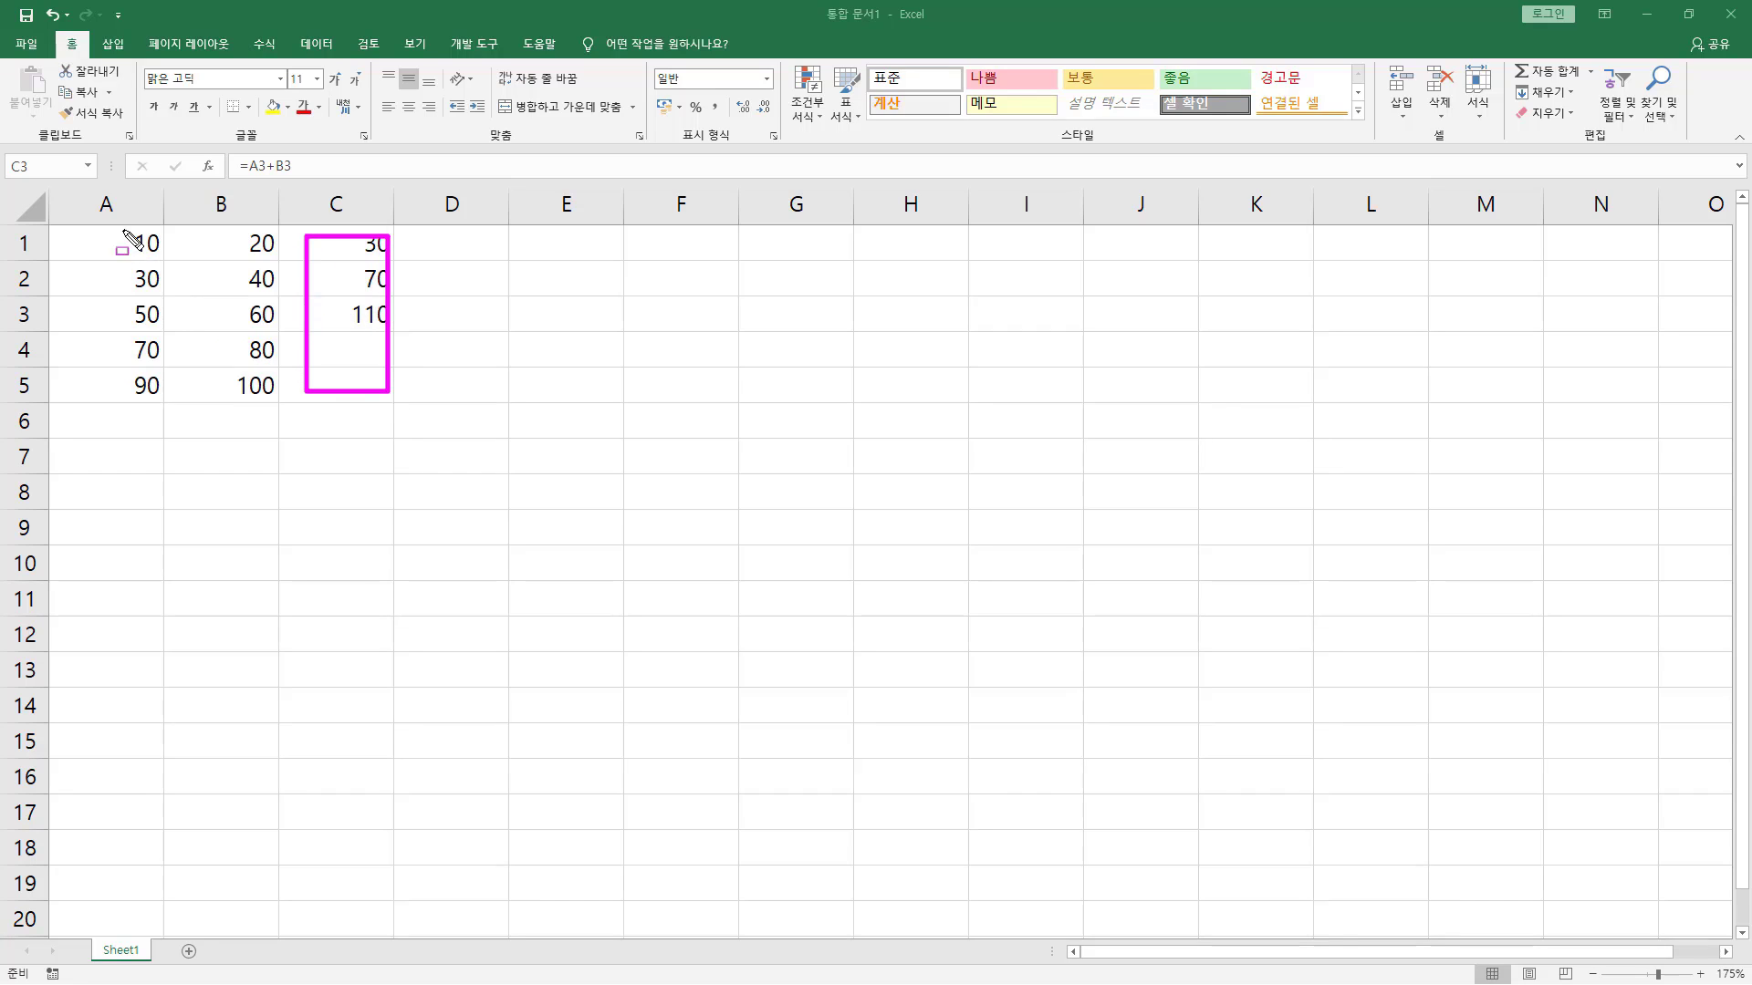
mouse_move(122, 228)
mouse_down()
mouse_move(167, 256)
mouse_move(270, 257)
mouse_move(185, 292)
mouse_move(276, 289)
mouse_up()
mouse_move(119, 307)
mouse_down()
mouse_move(163, 329)
mouse_move(275, 326)
mouse_up()
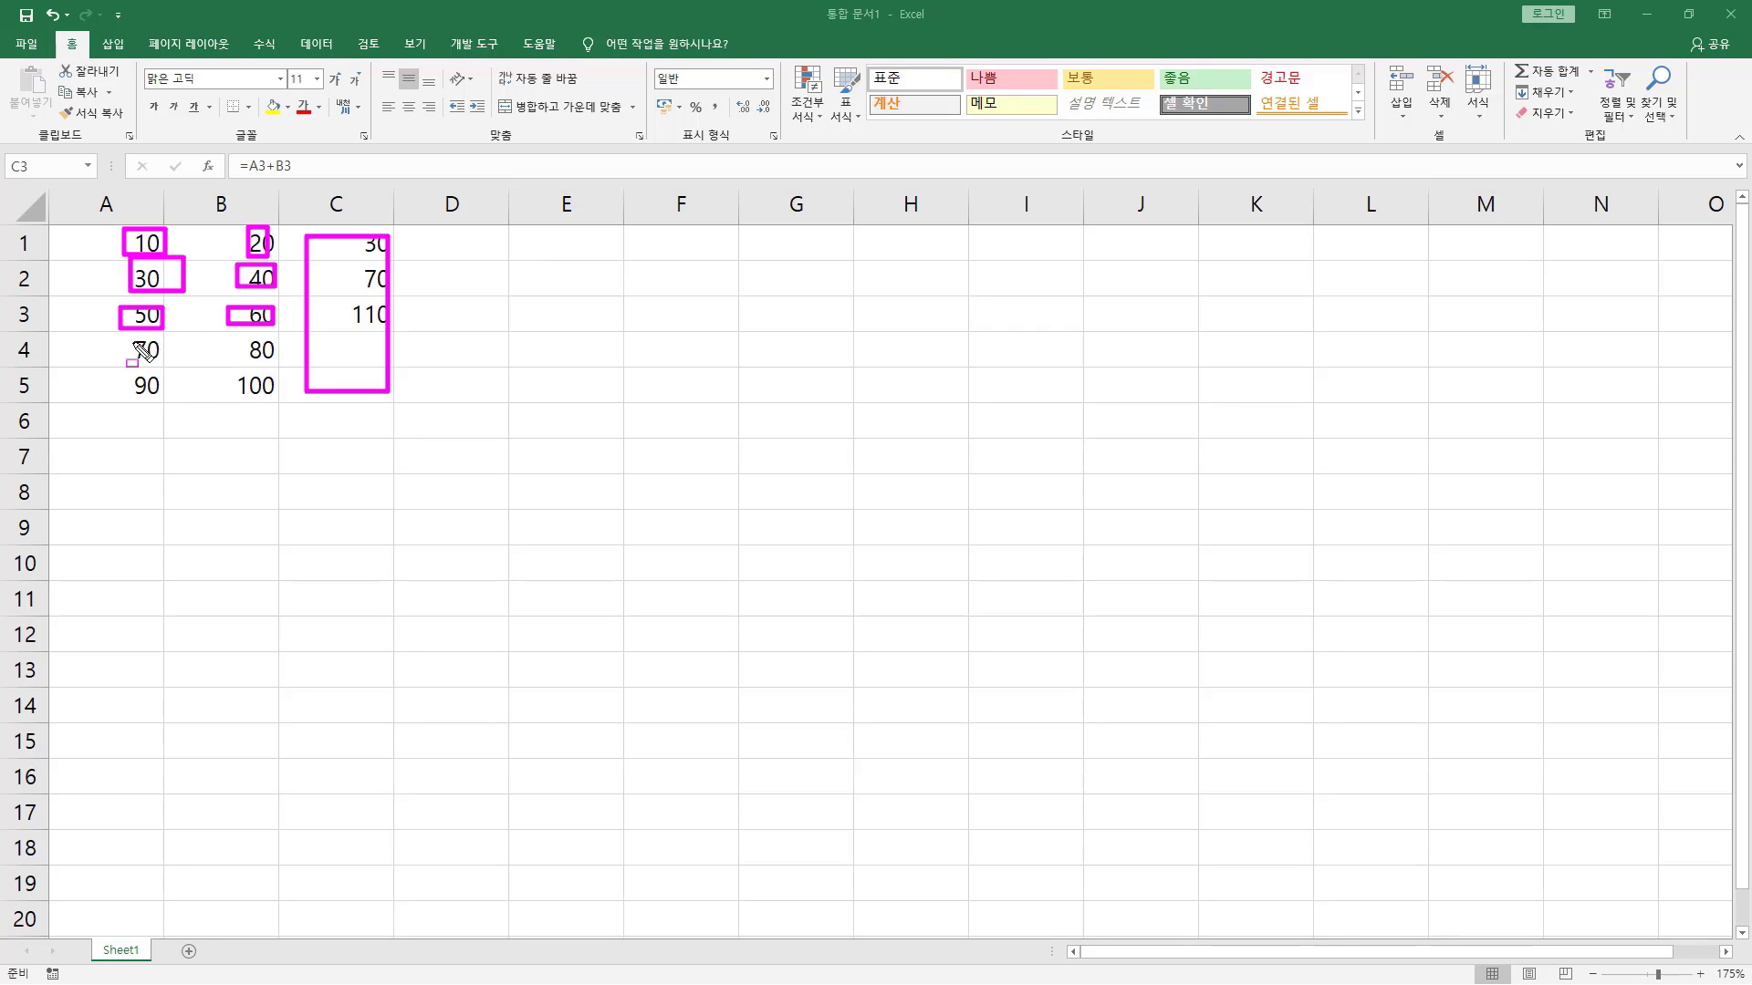
mouse_move(122, 344)
mouse_down()
mouse_move(166, 365)
mouse_move(274, 365)
mouse_up()
mouse_move(113, 376)
mouse_down()
mouse_move(168, 399)
mouse_move(277, 399)
mouse_up()
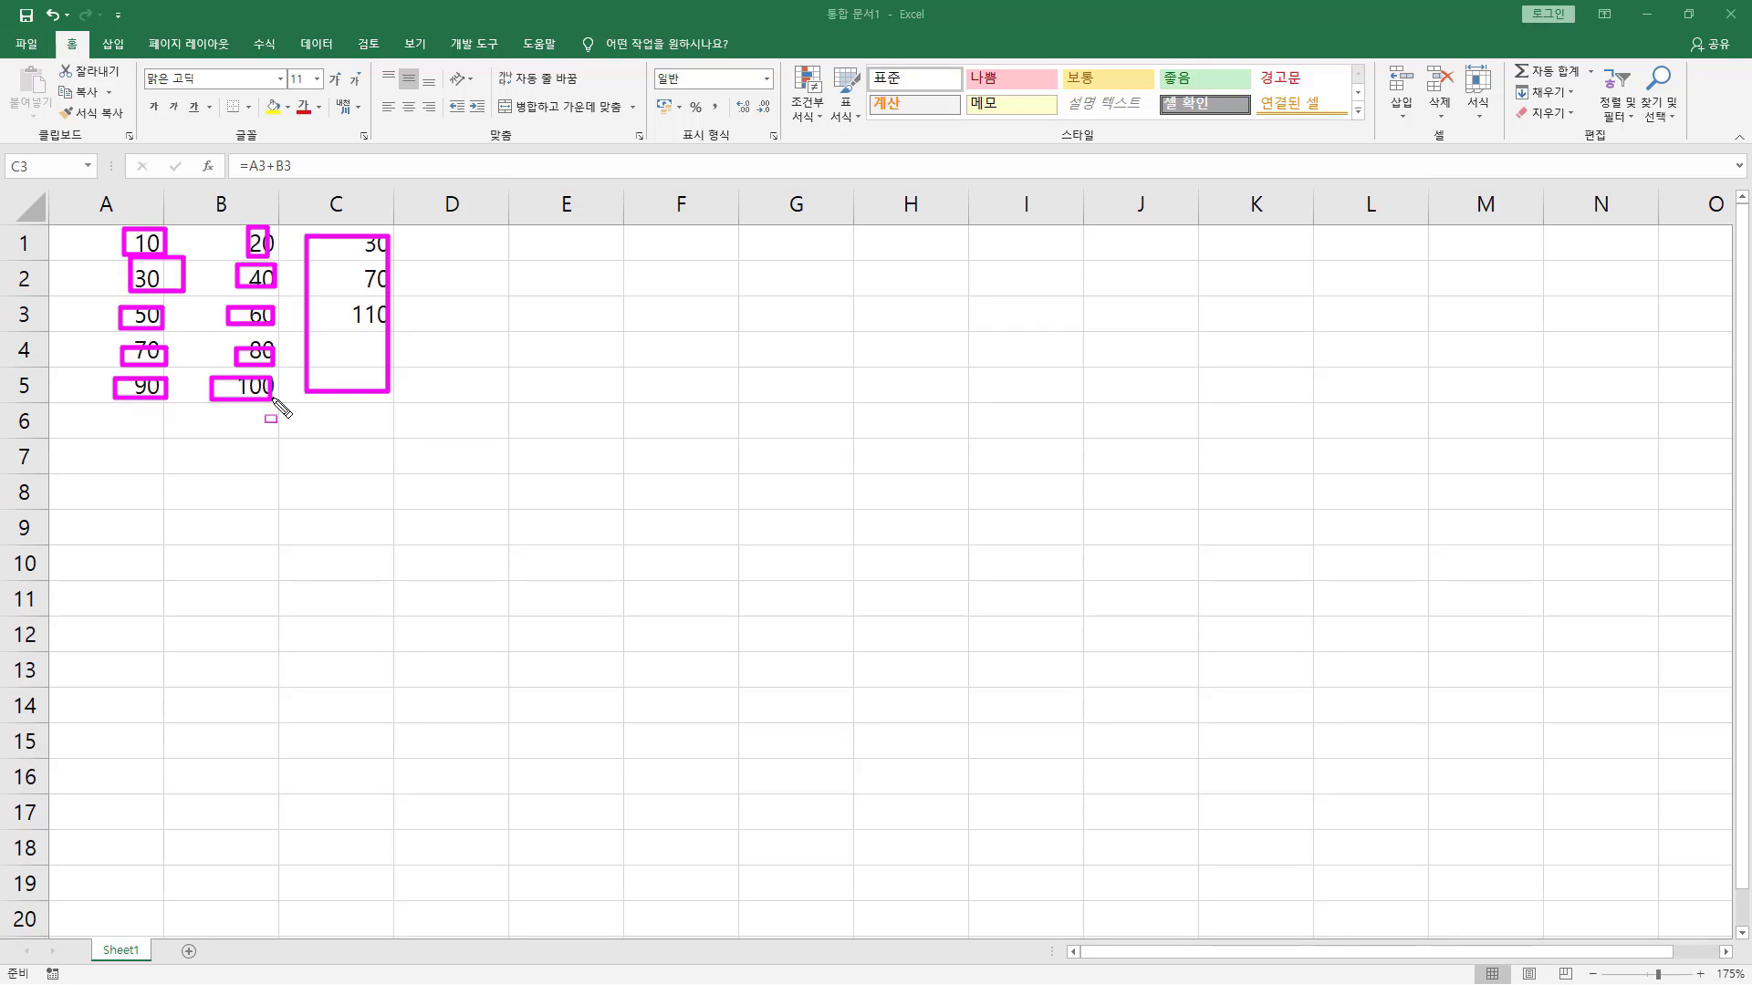
key(Escape)
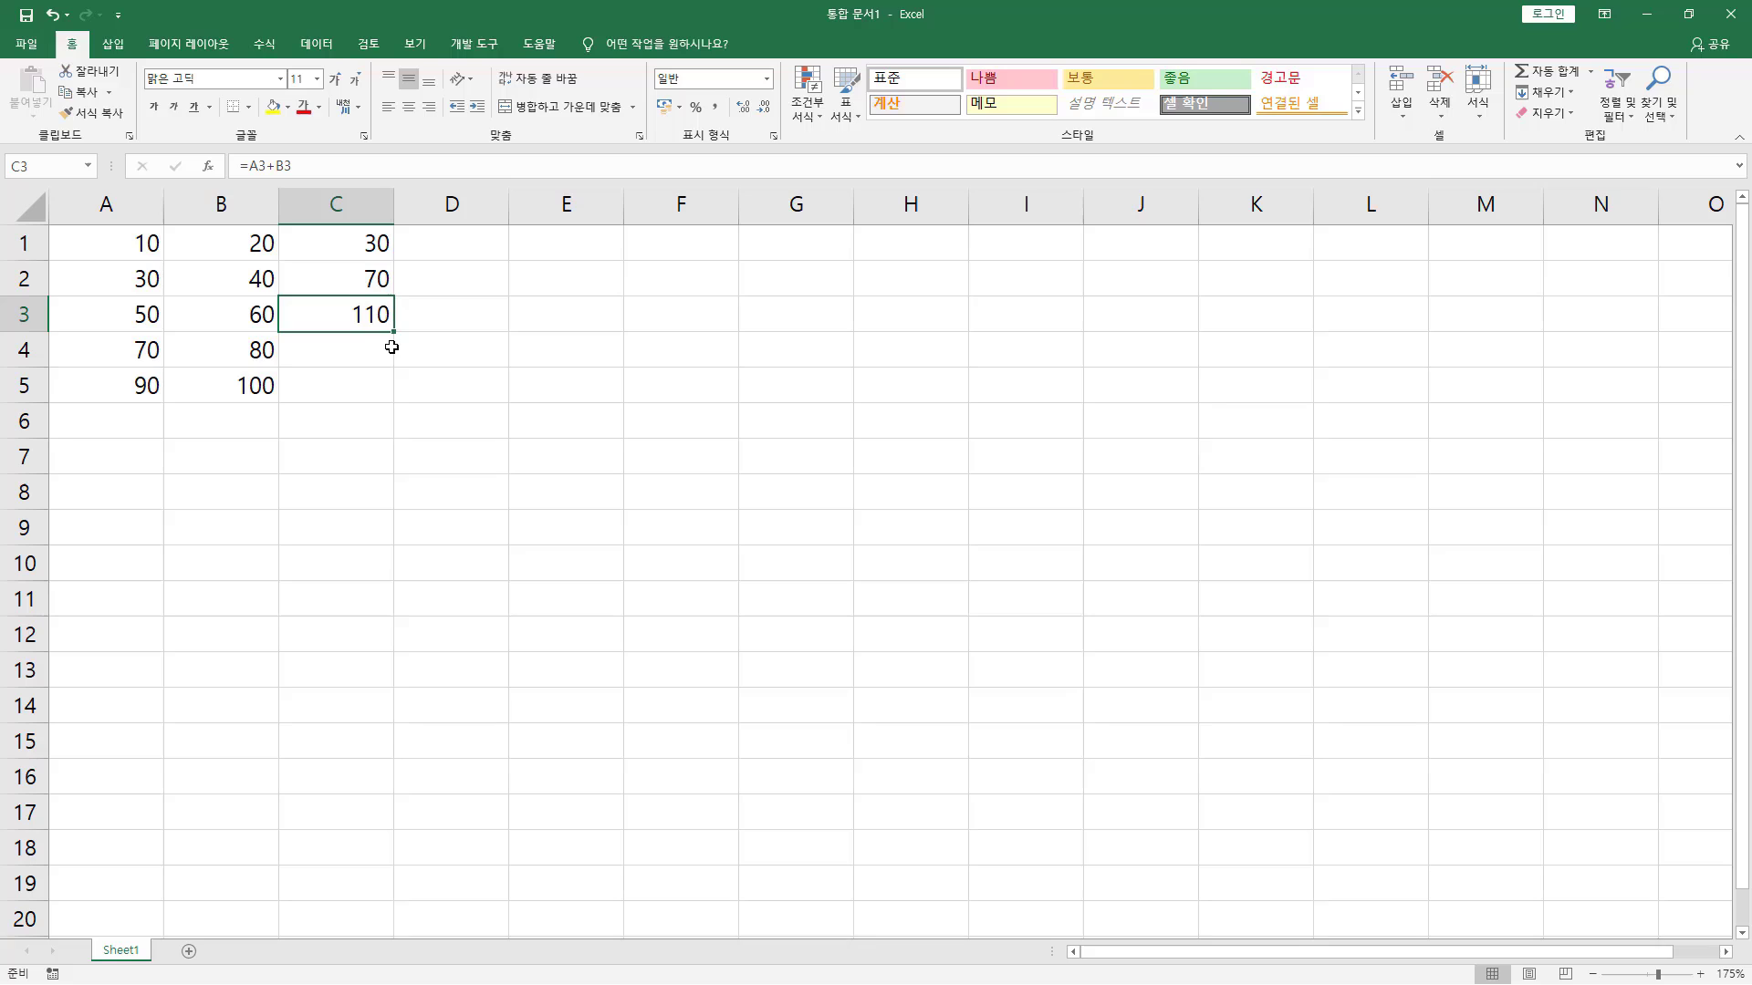
click(354, 255)
click(362, 319)
click(351, 258)
click(352, 278)
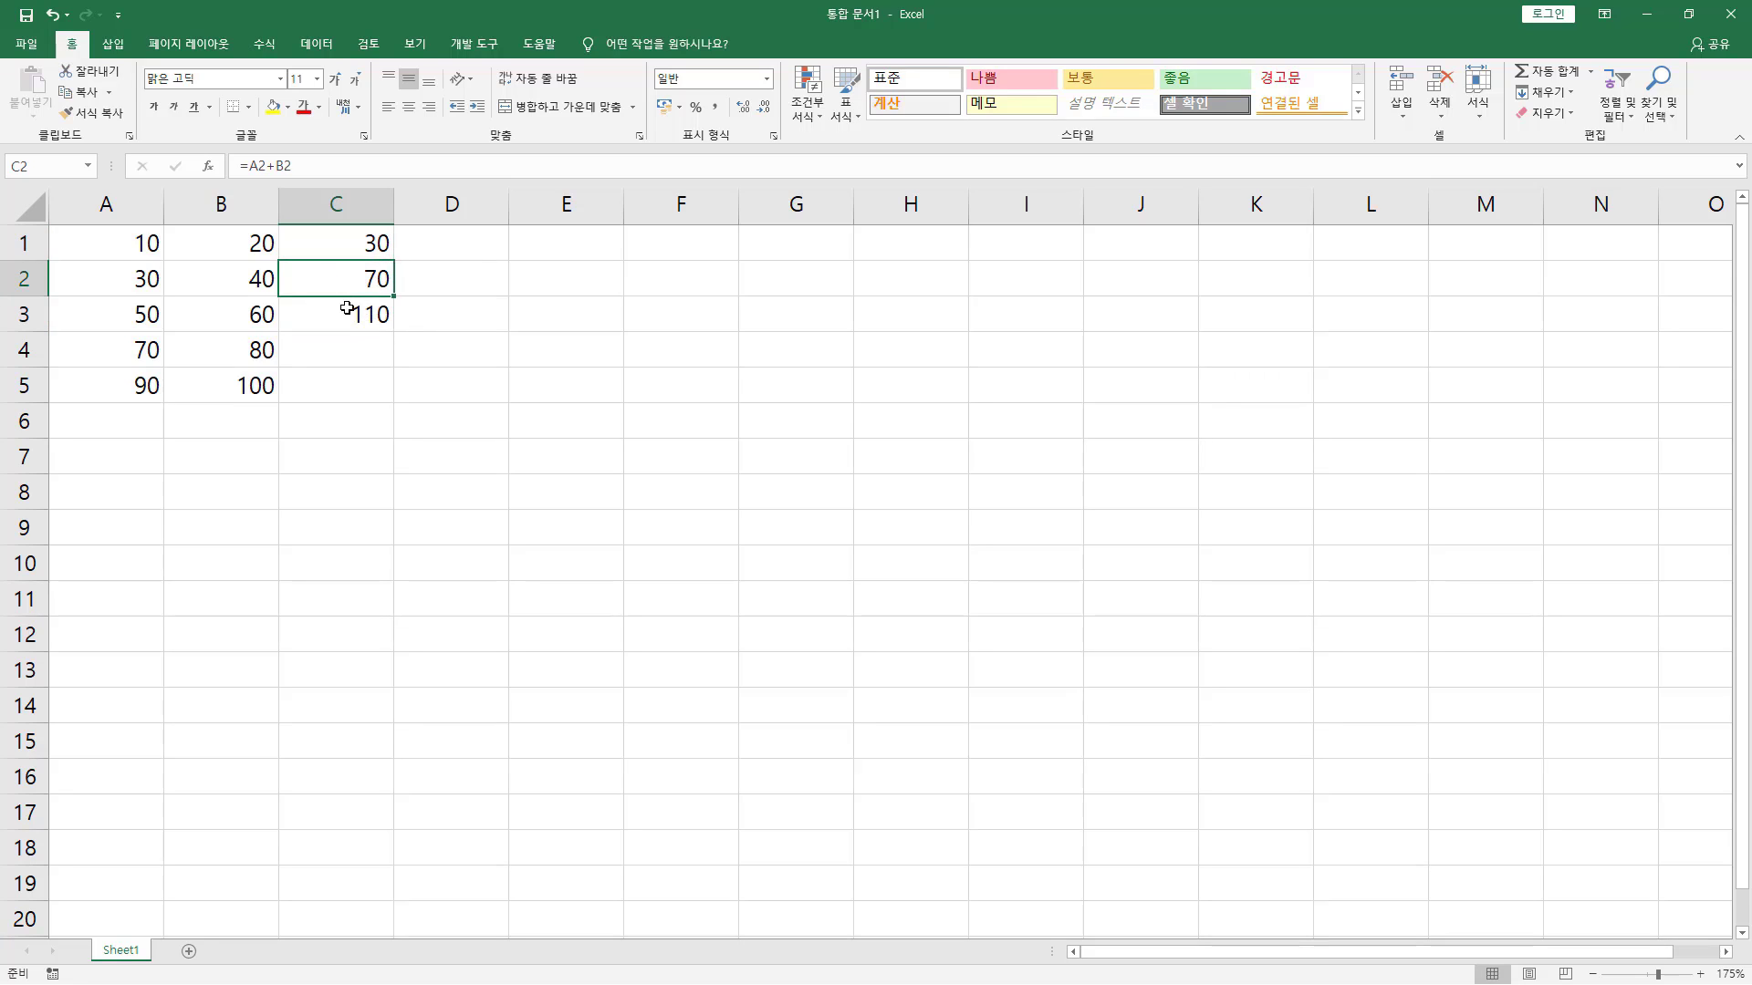
click(351, 315)
click(347, 351)
click(342, 386)
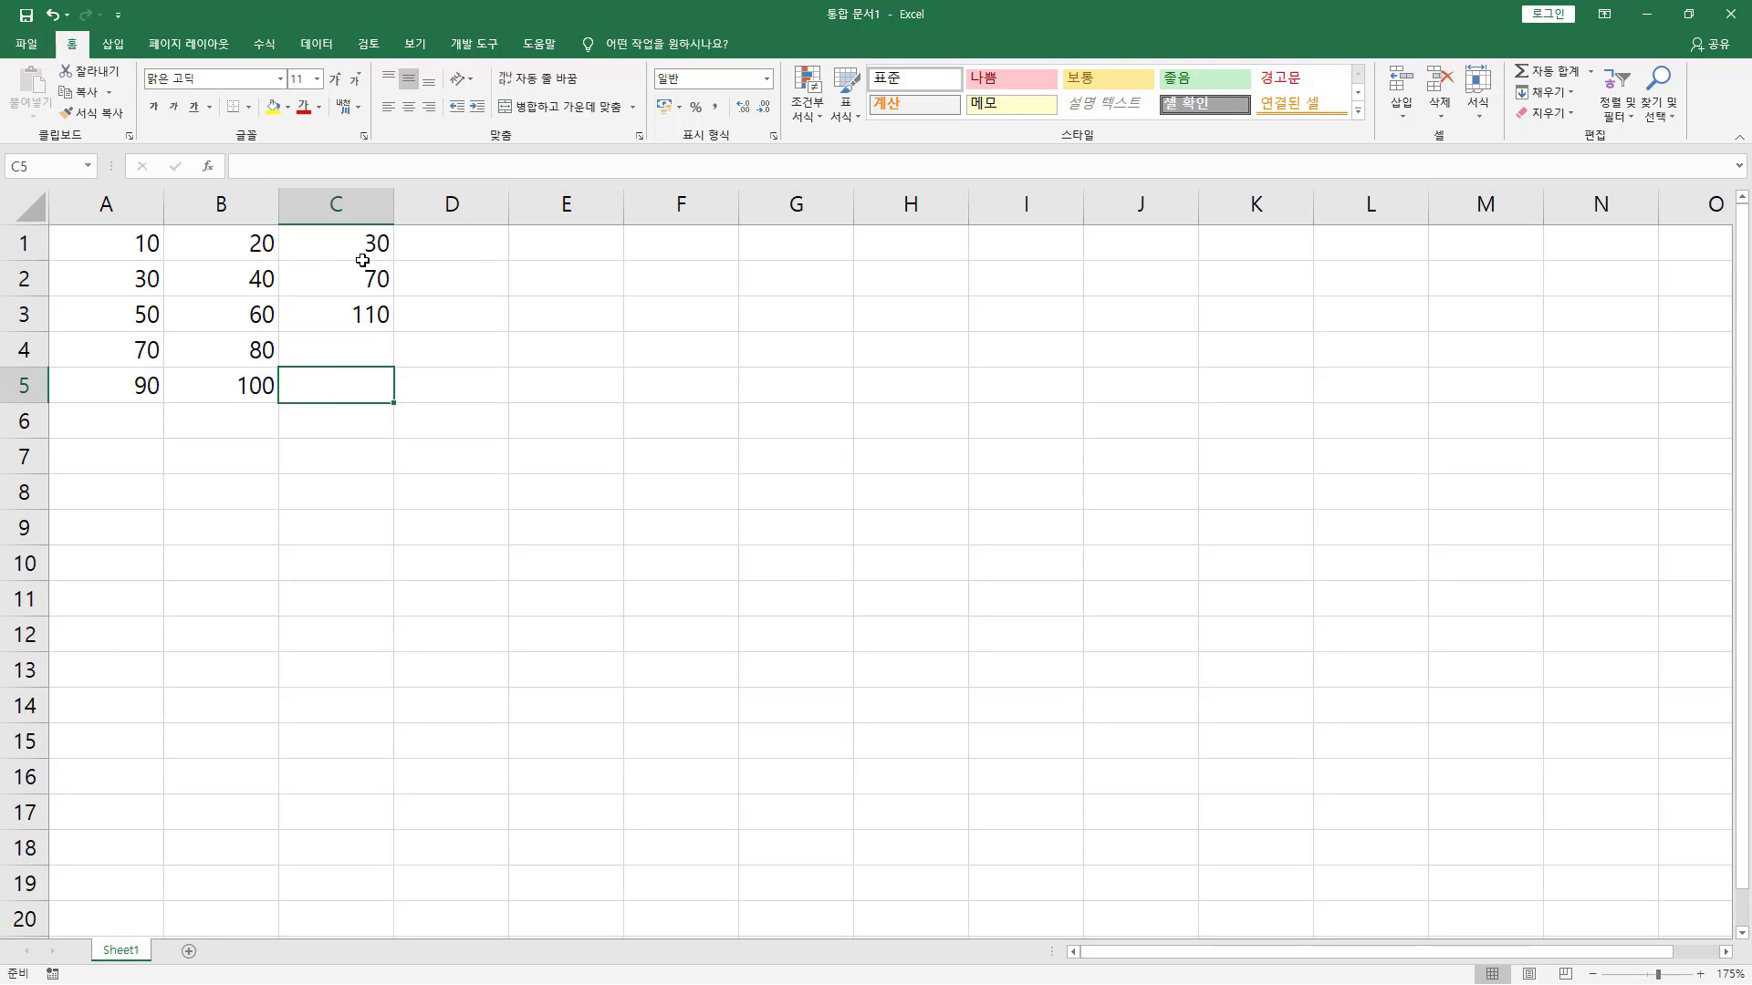
Clear the formulas from cells C1 to C3.
drag(363, 256, 364, 315)
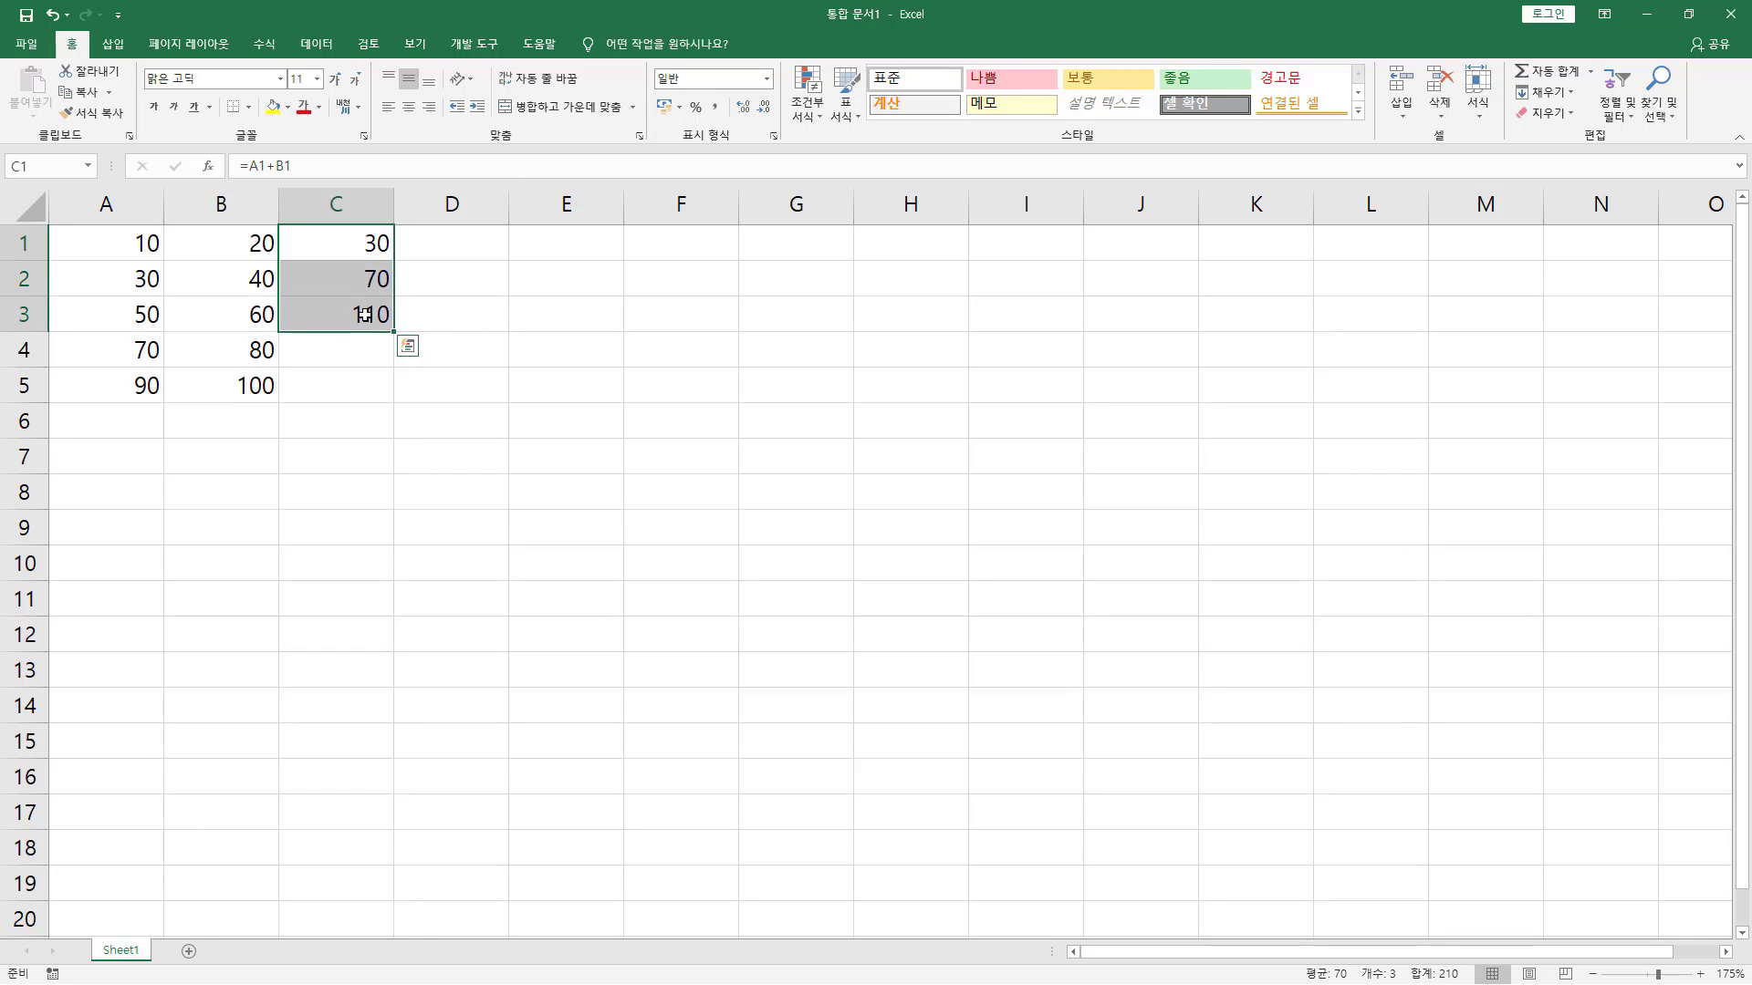
key(Delete)
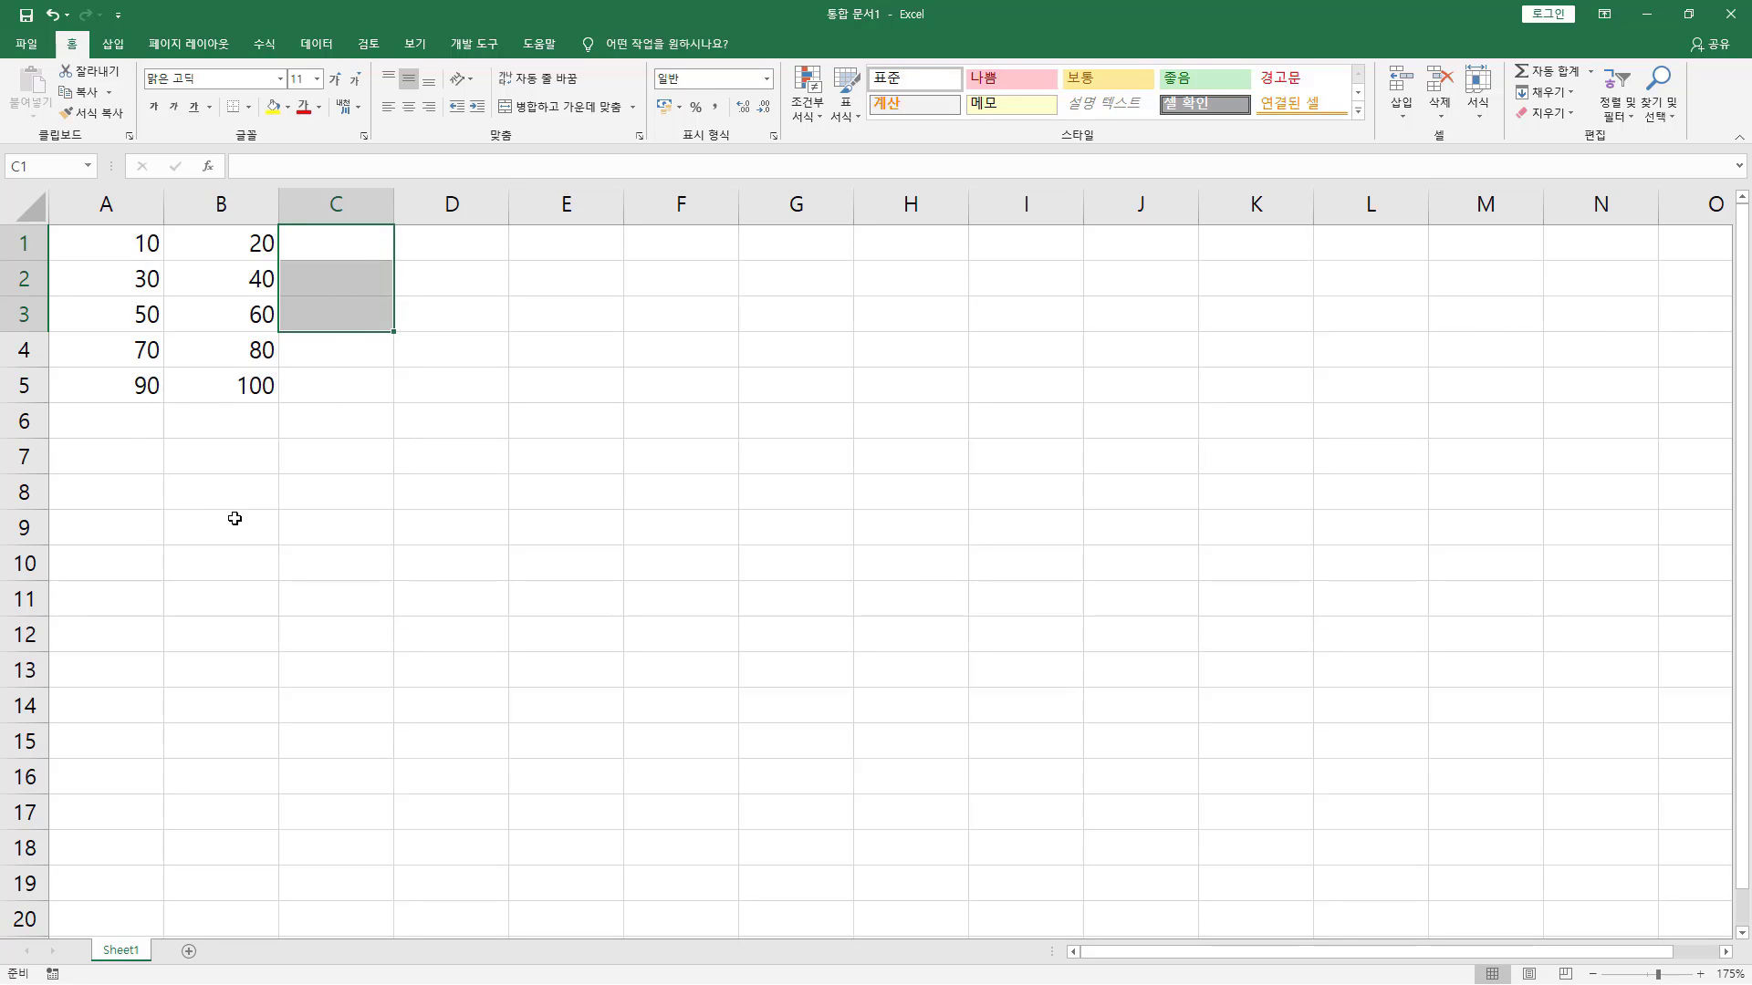
Enter the formula =A1+B1 into cells C1 to C5 in one go so each row adds its own A and B values.
click(341, 249)
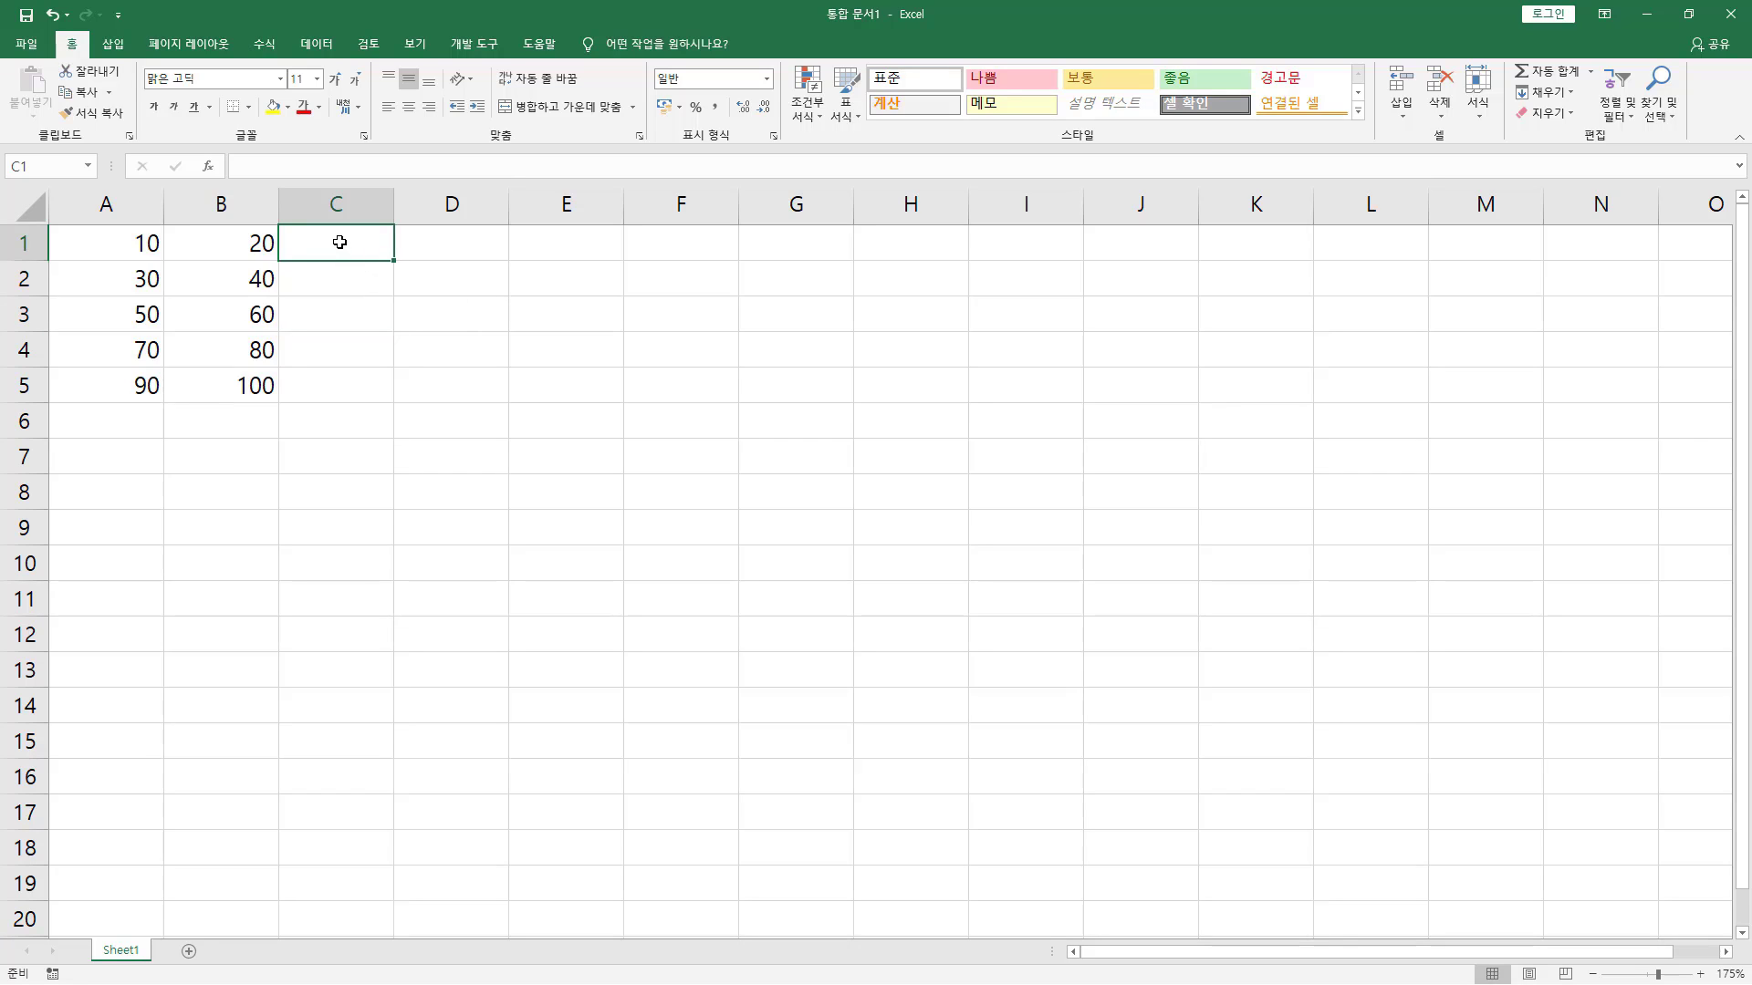
drag(339, 242, 350, 386)
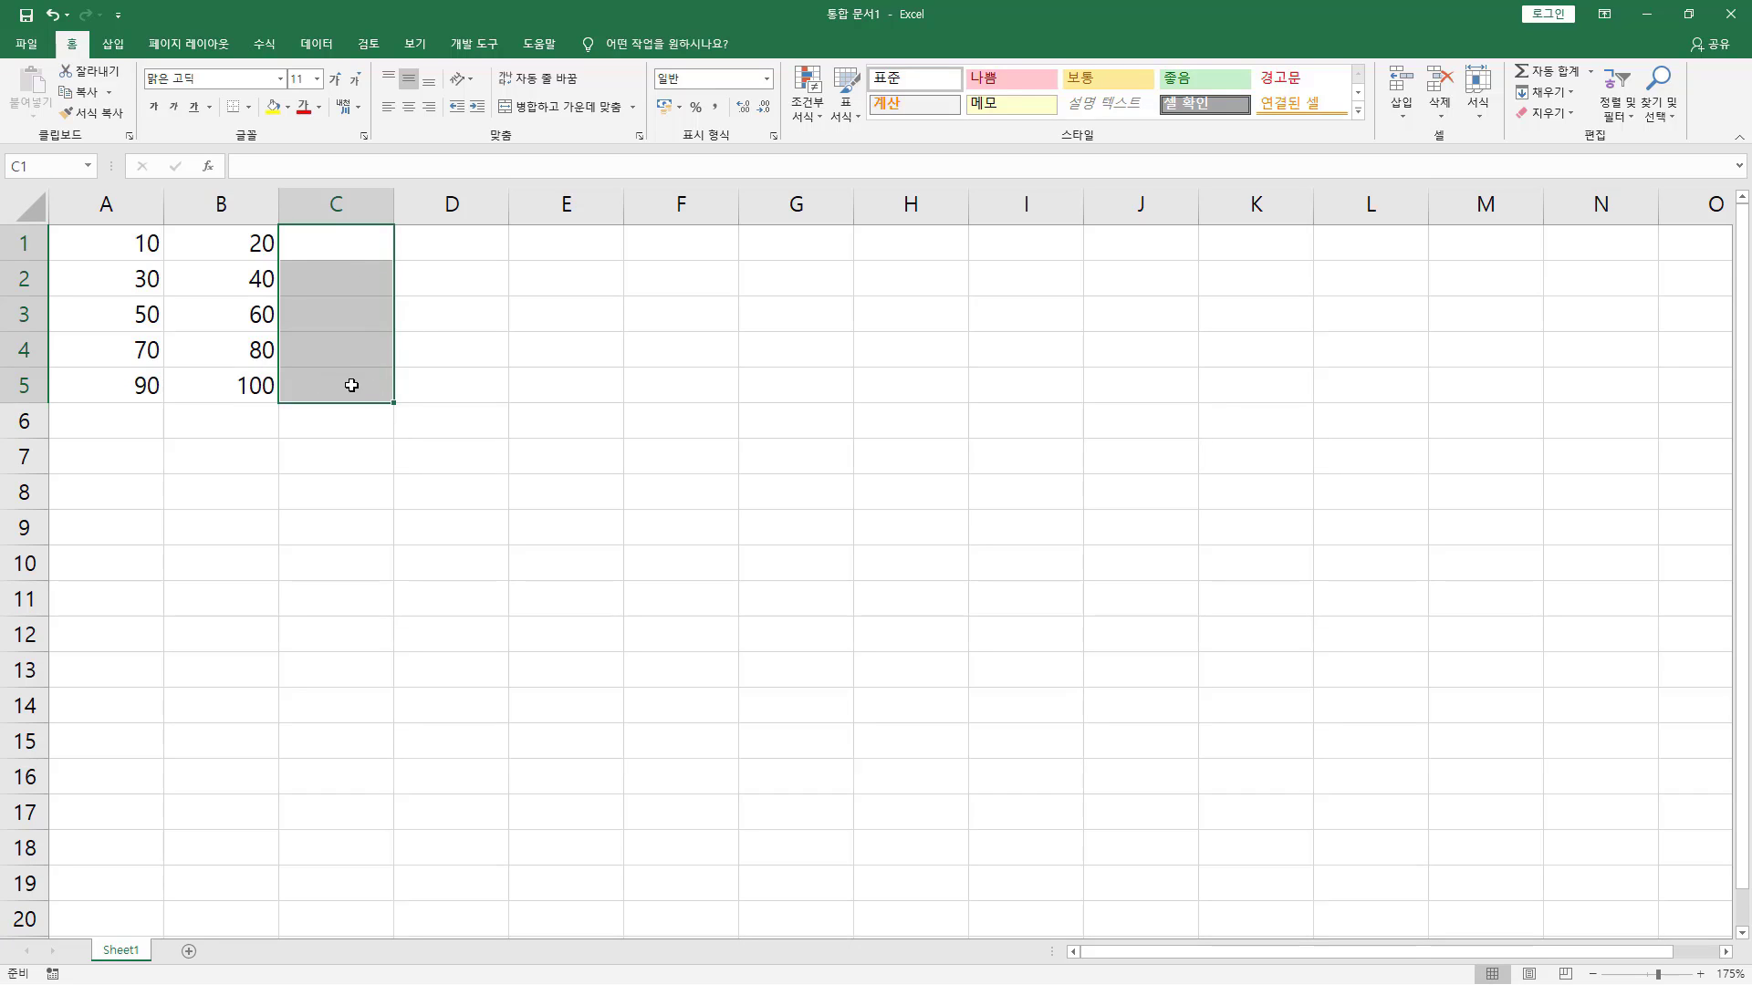
text(=)
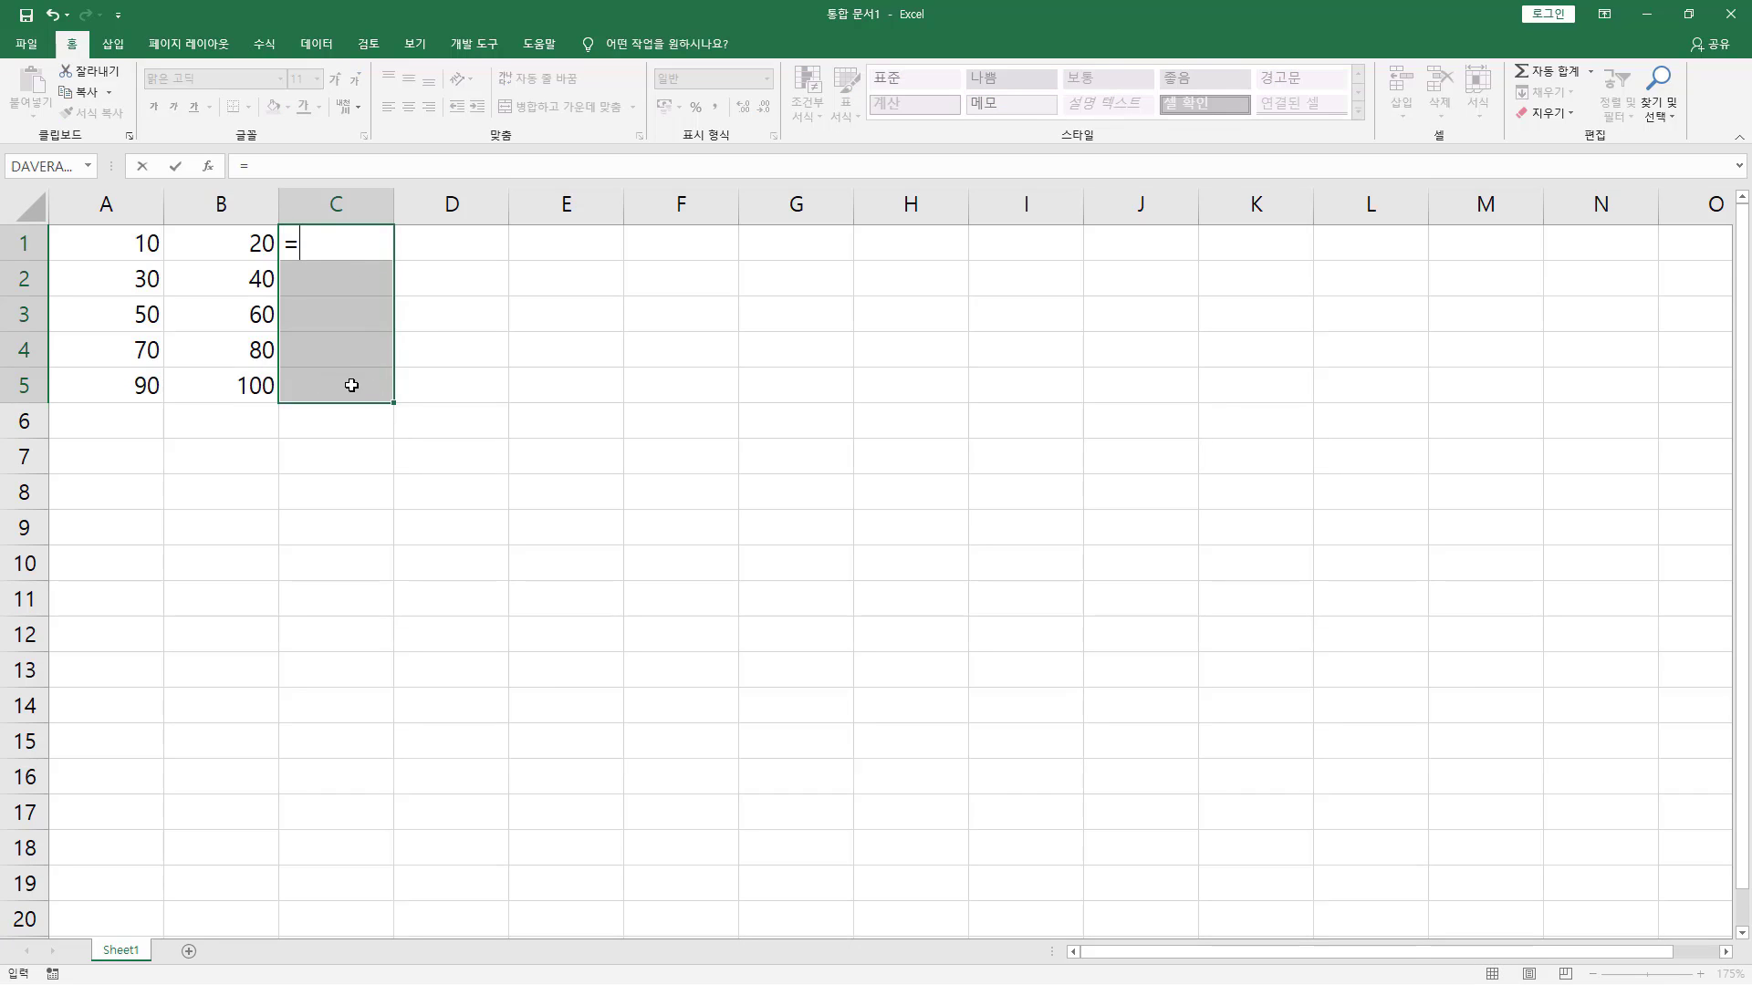
key(Left)
key(Left)
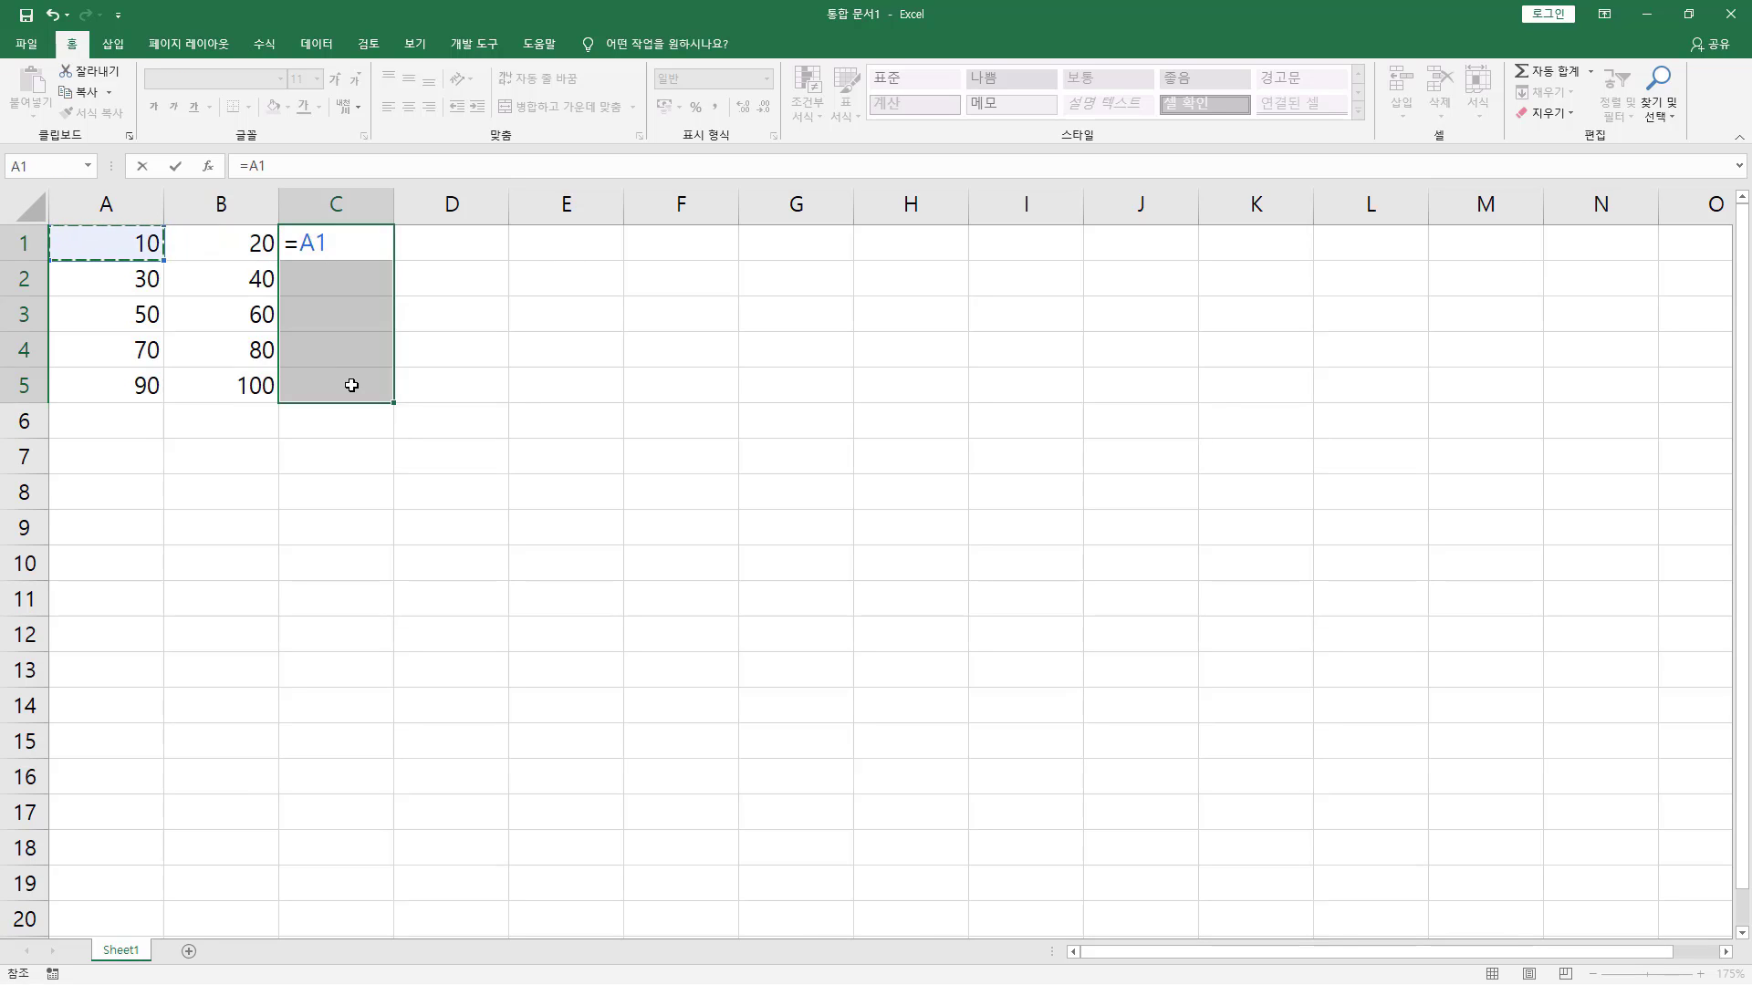
text(+)
key(Left)
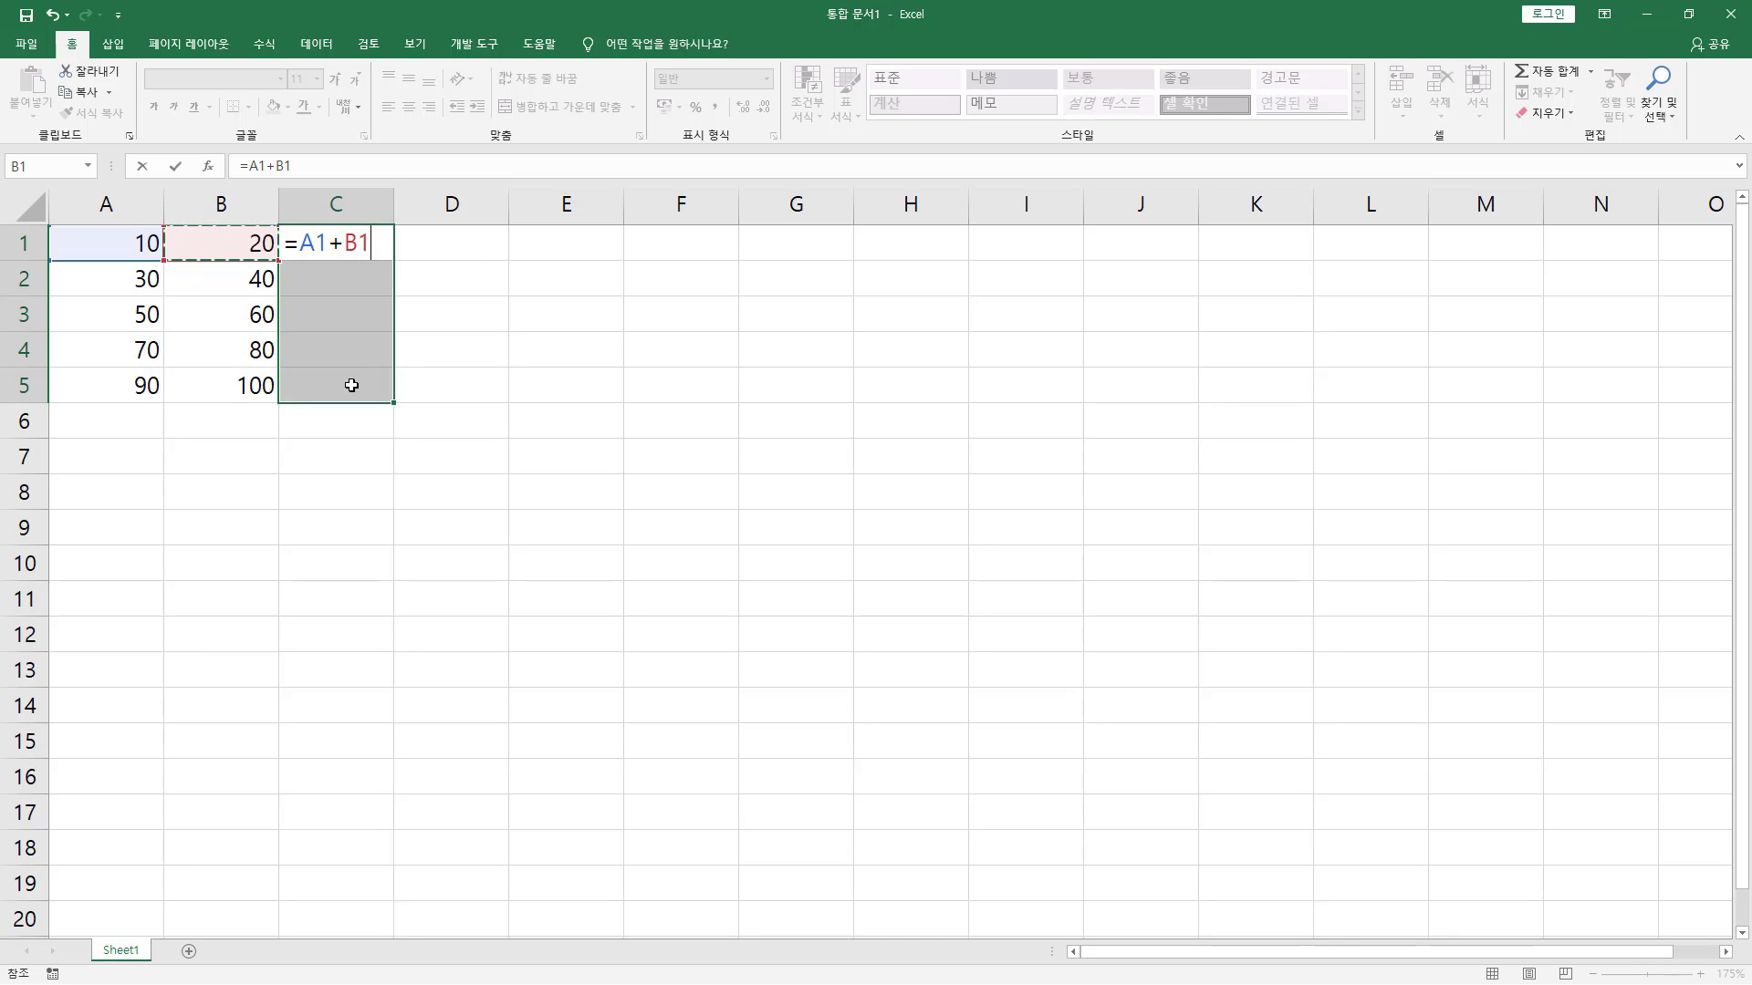
key(ctrl+Return)
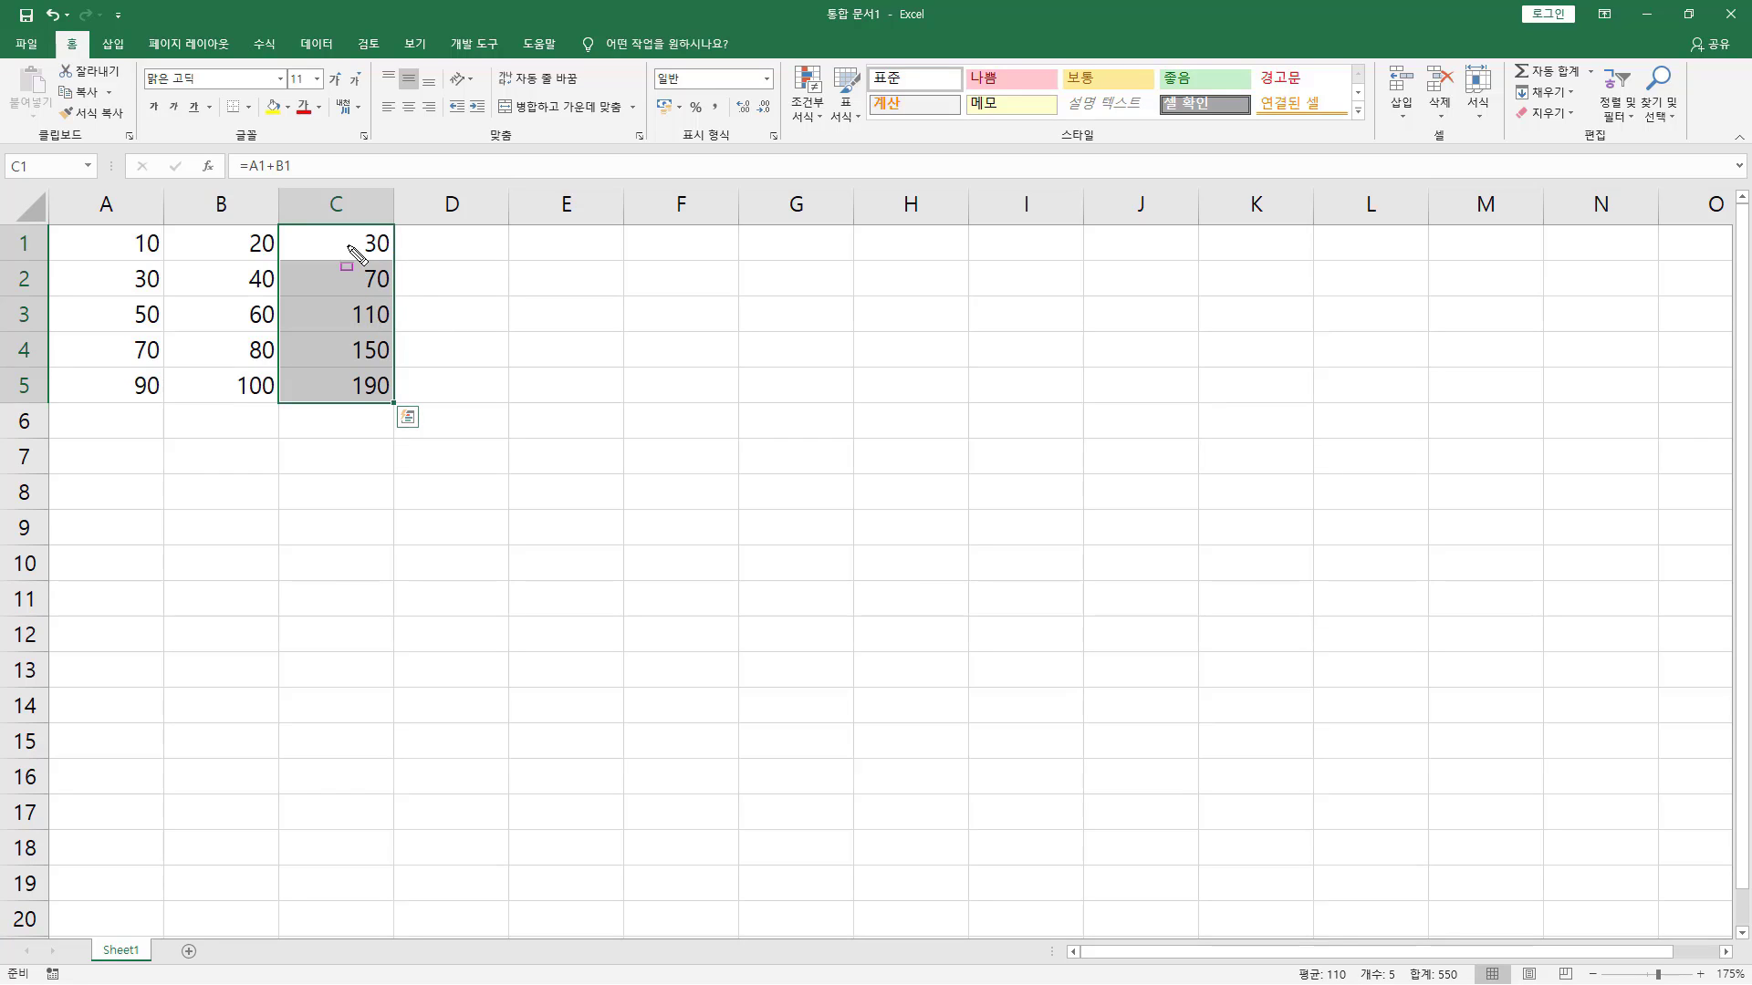
mouse_move(350, 228)
mouse_down()
mouse_move(352, 288)
mouse_move(406, 406)
mouse_up()
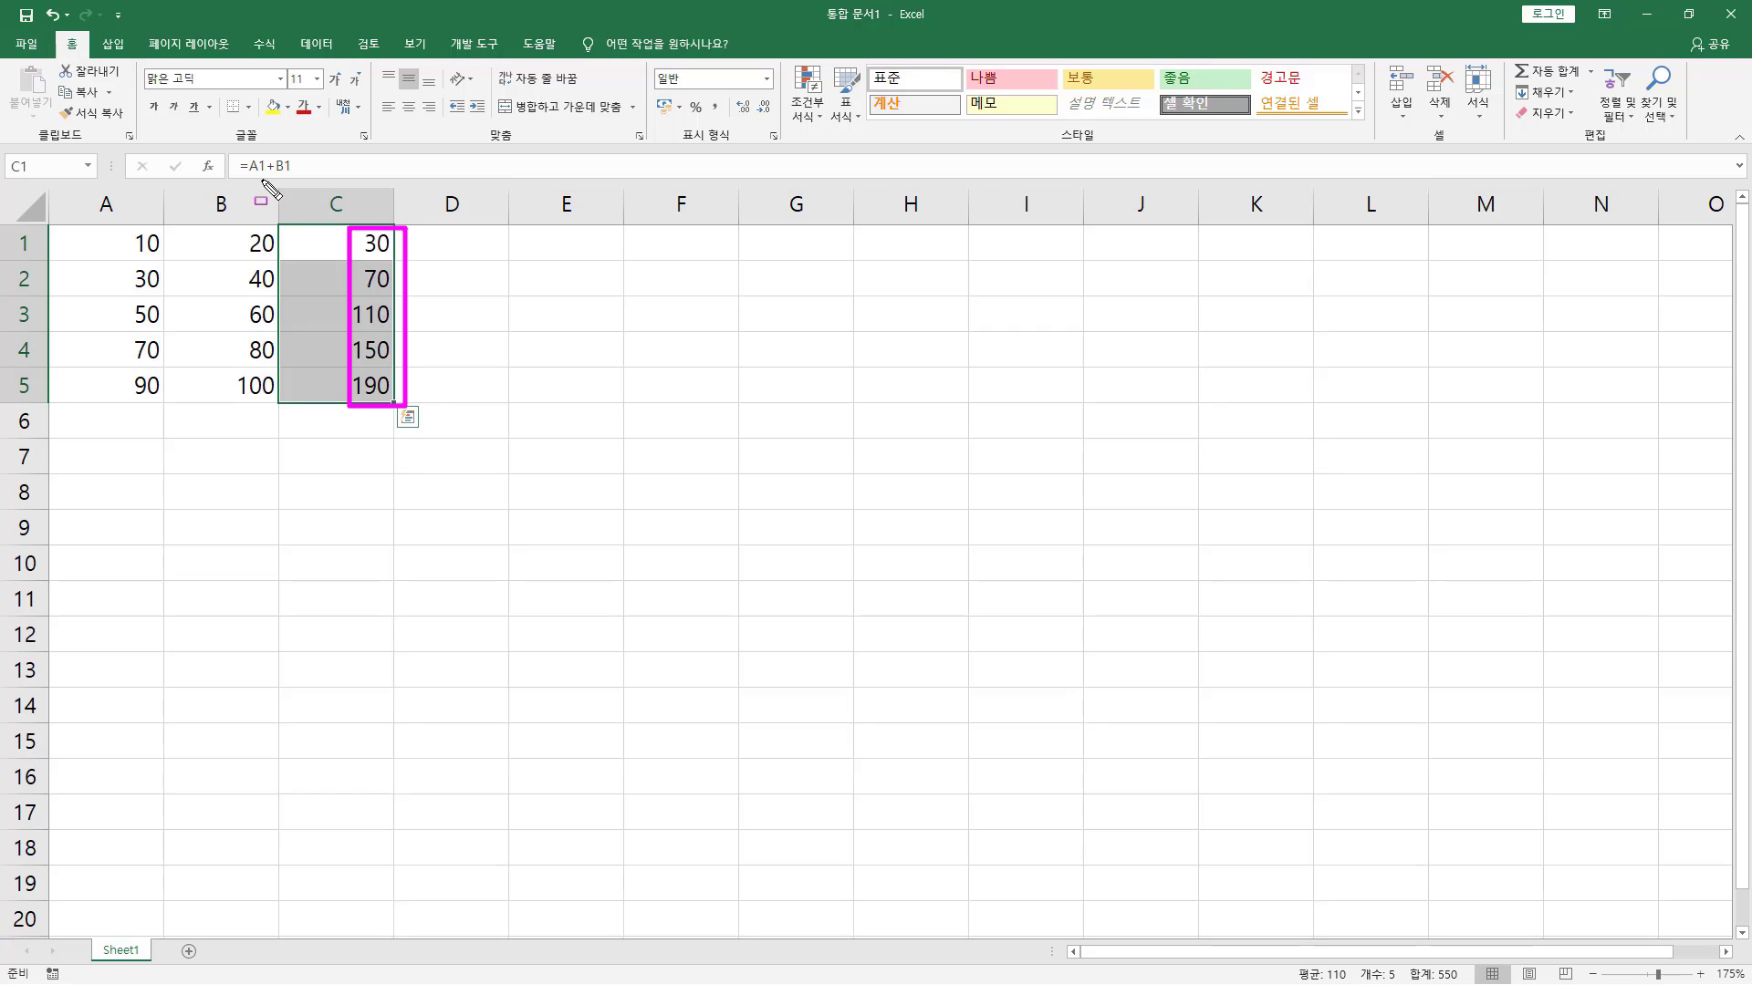
drag(228, 148, 309, 182)
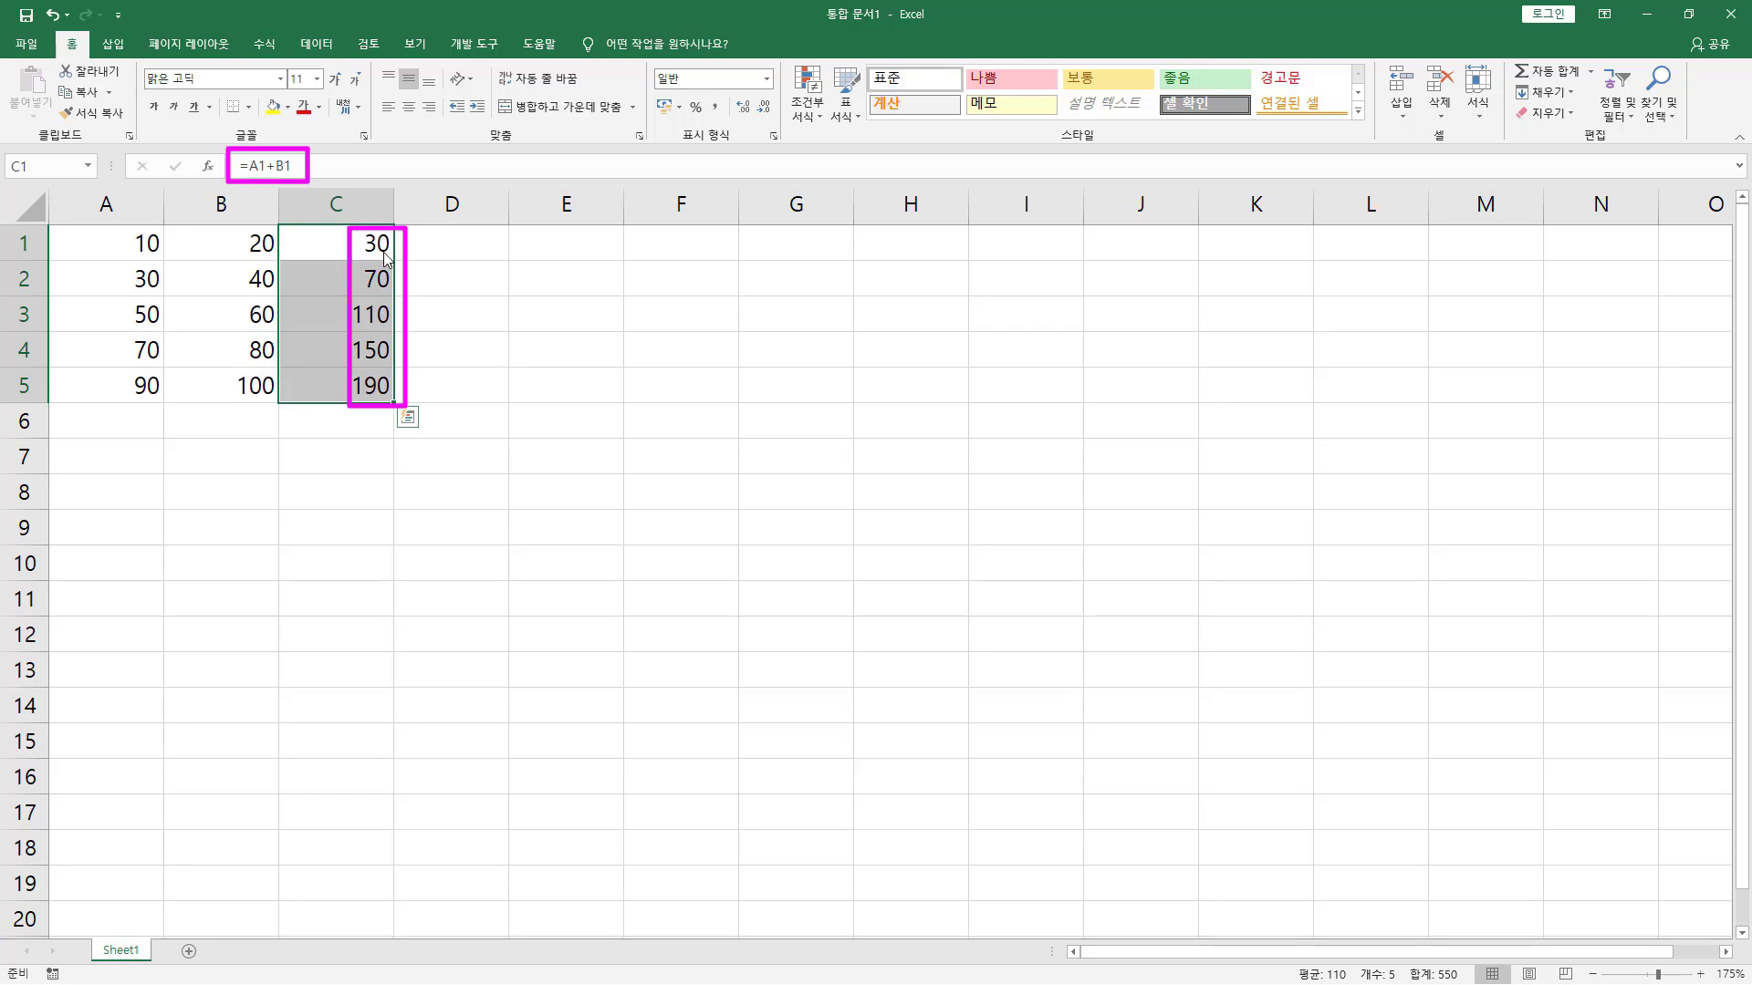
key(Escape)
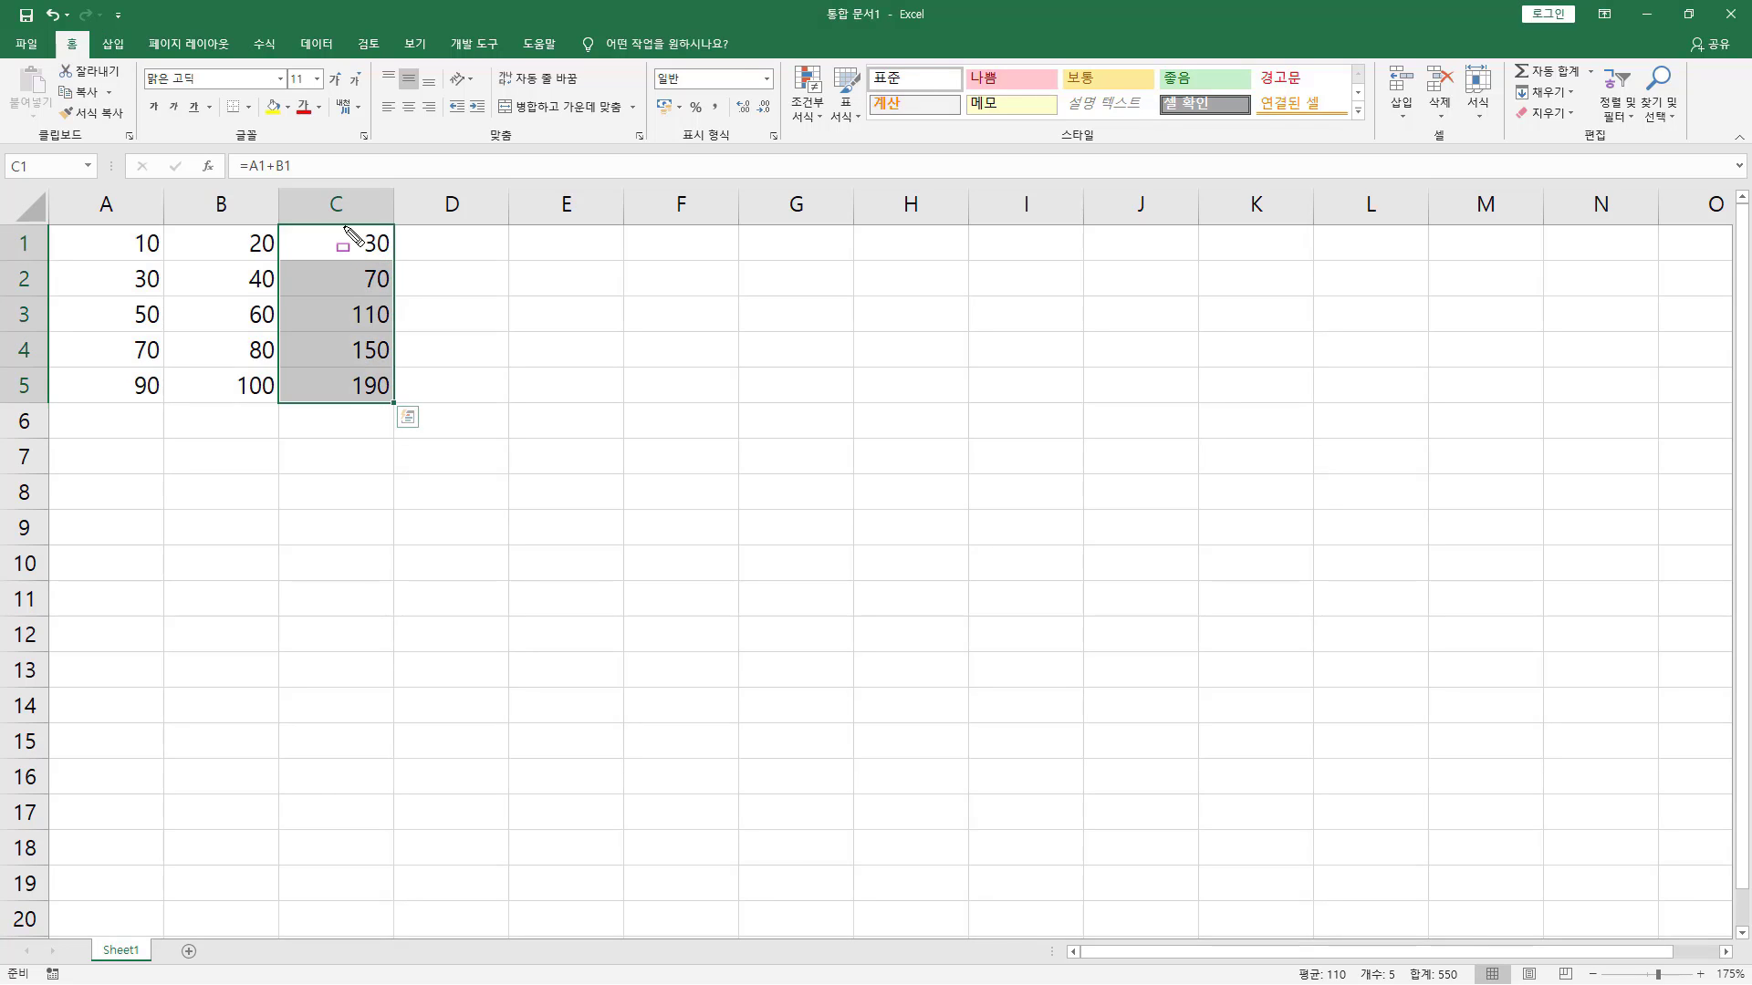
drag(343, 226, 417, 406)
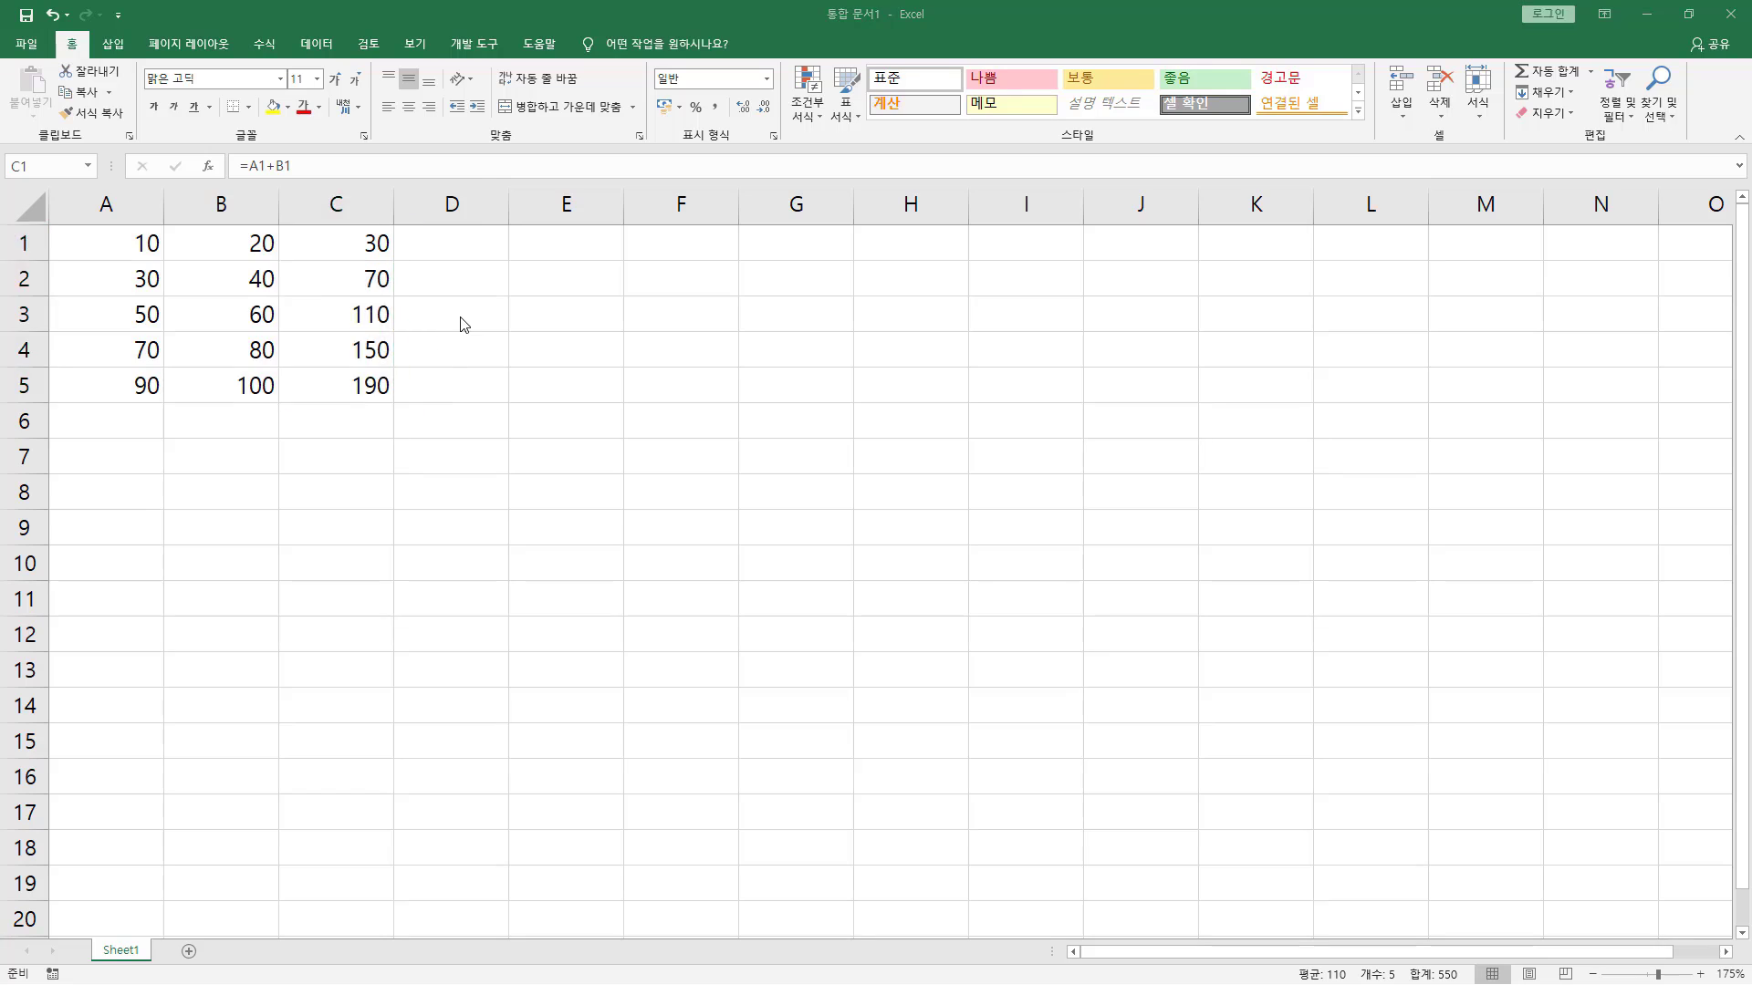
Display the sheet's formulas instead of results to examine the references in C1 to C5, and return to the normal view.
click(475, 351)
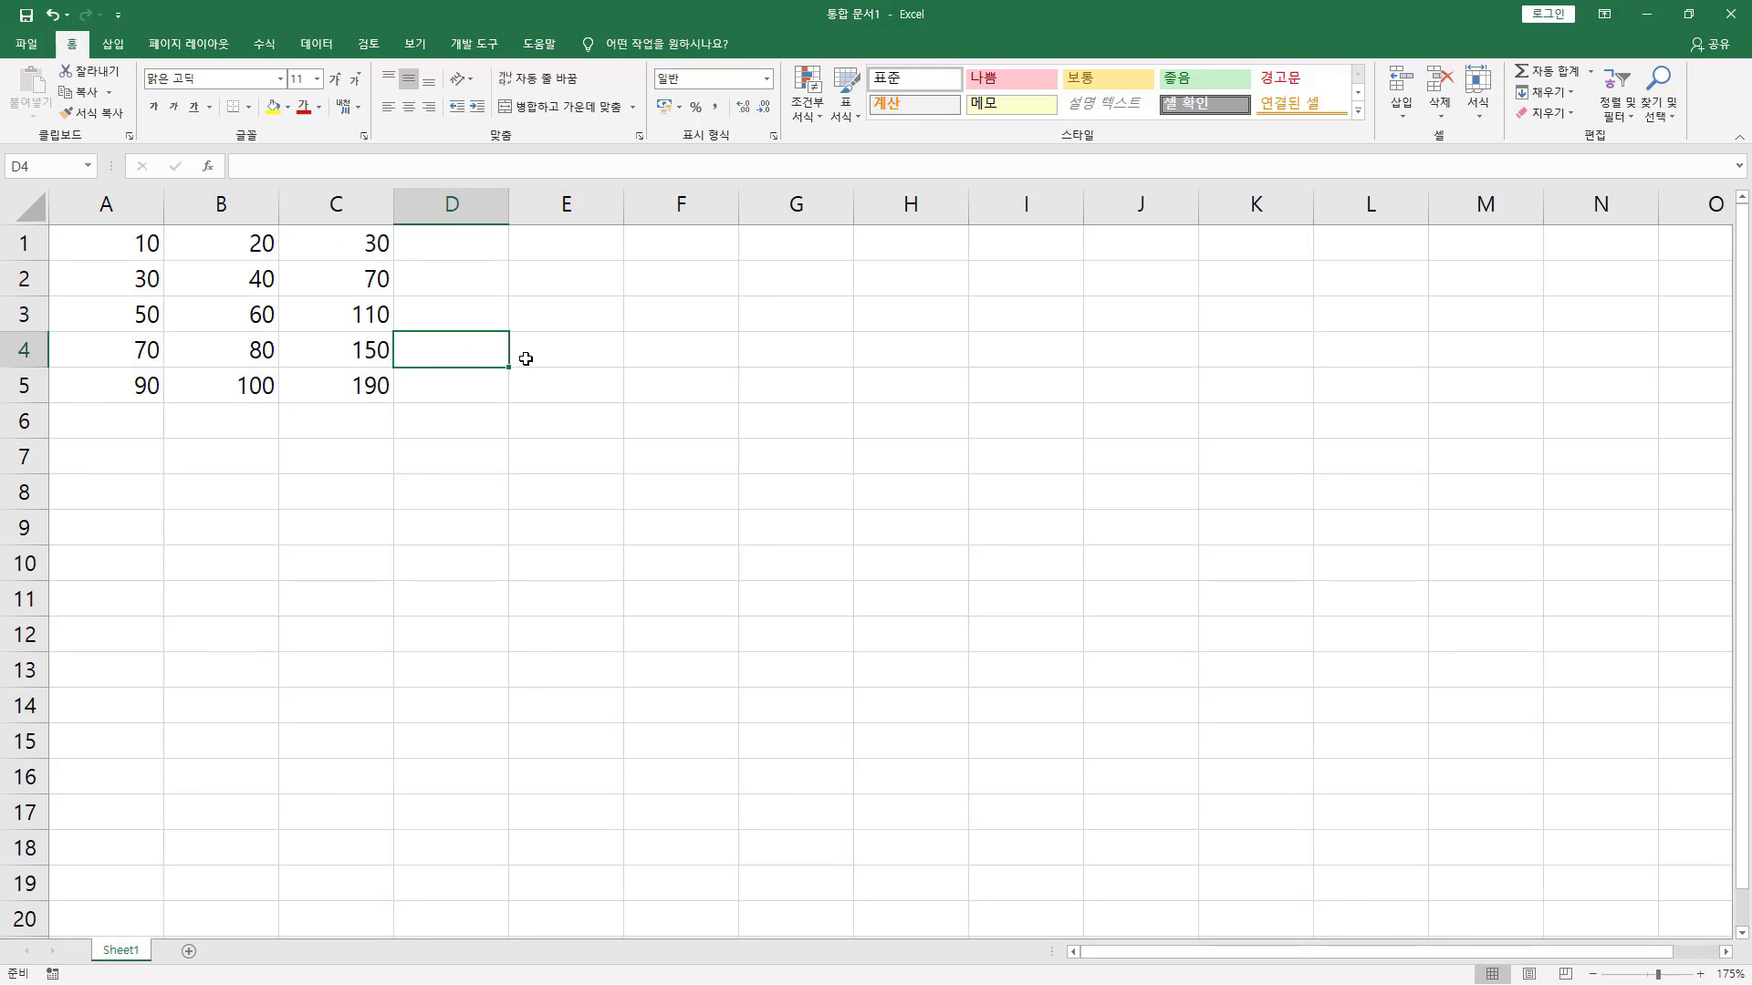
key(ctrl+grave)
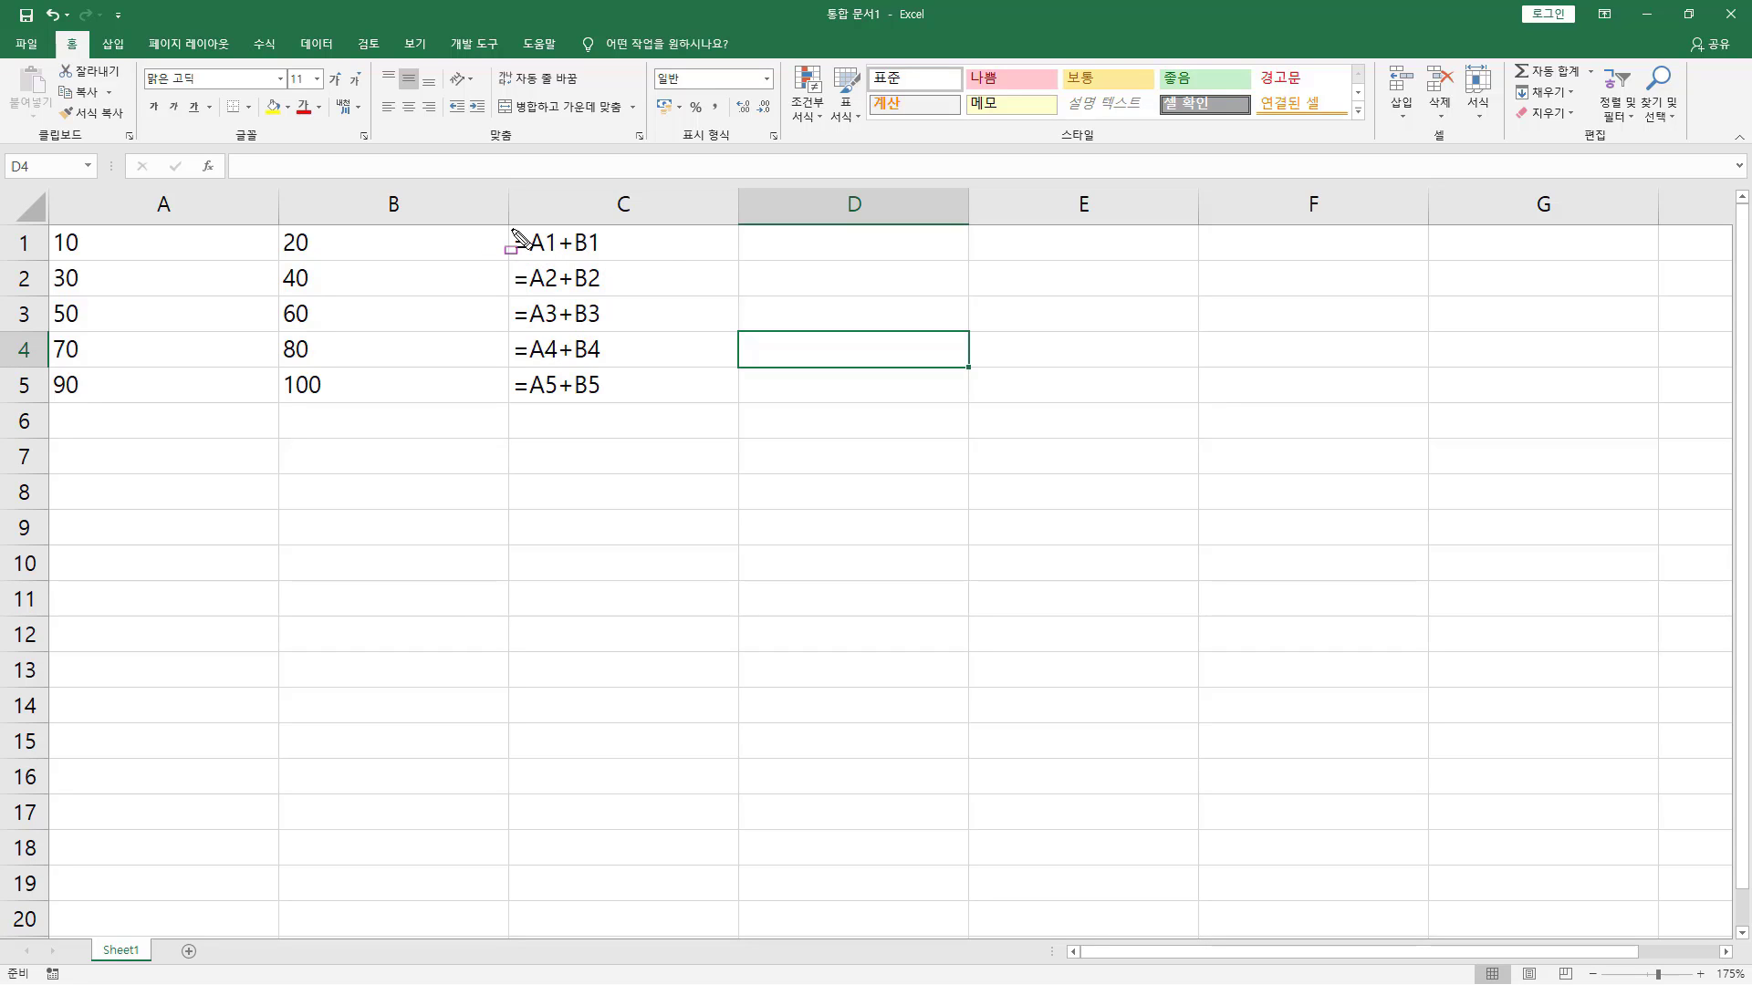
mouse_move(505, 223)
mouse_down()
mouse_move(547, 353)
mouse_move(613, 403)
mouse_up()
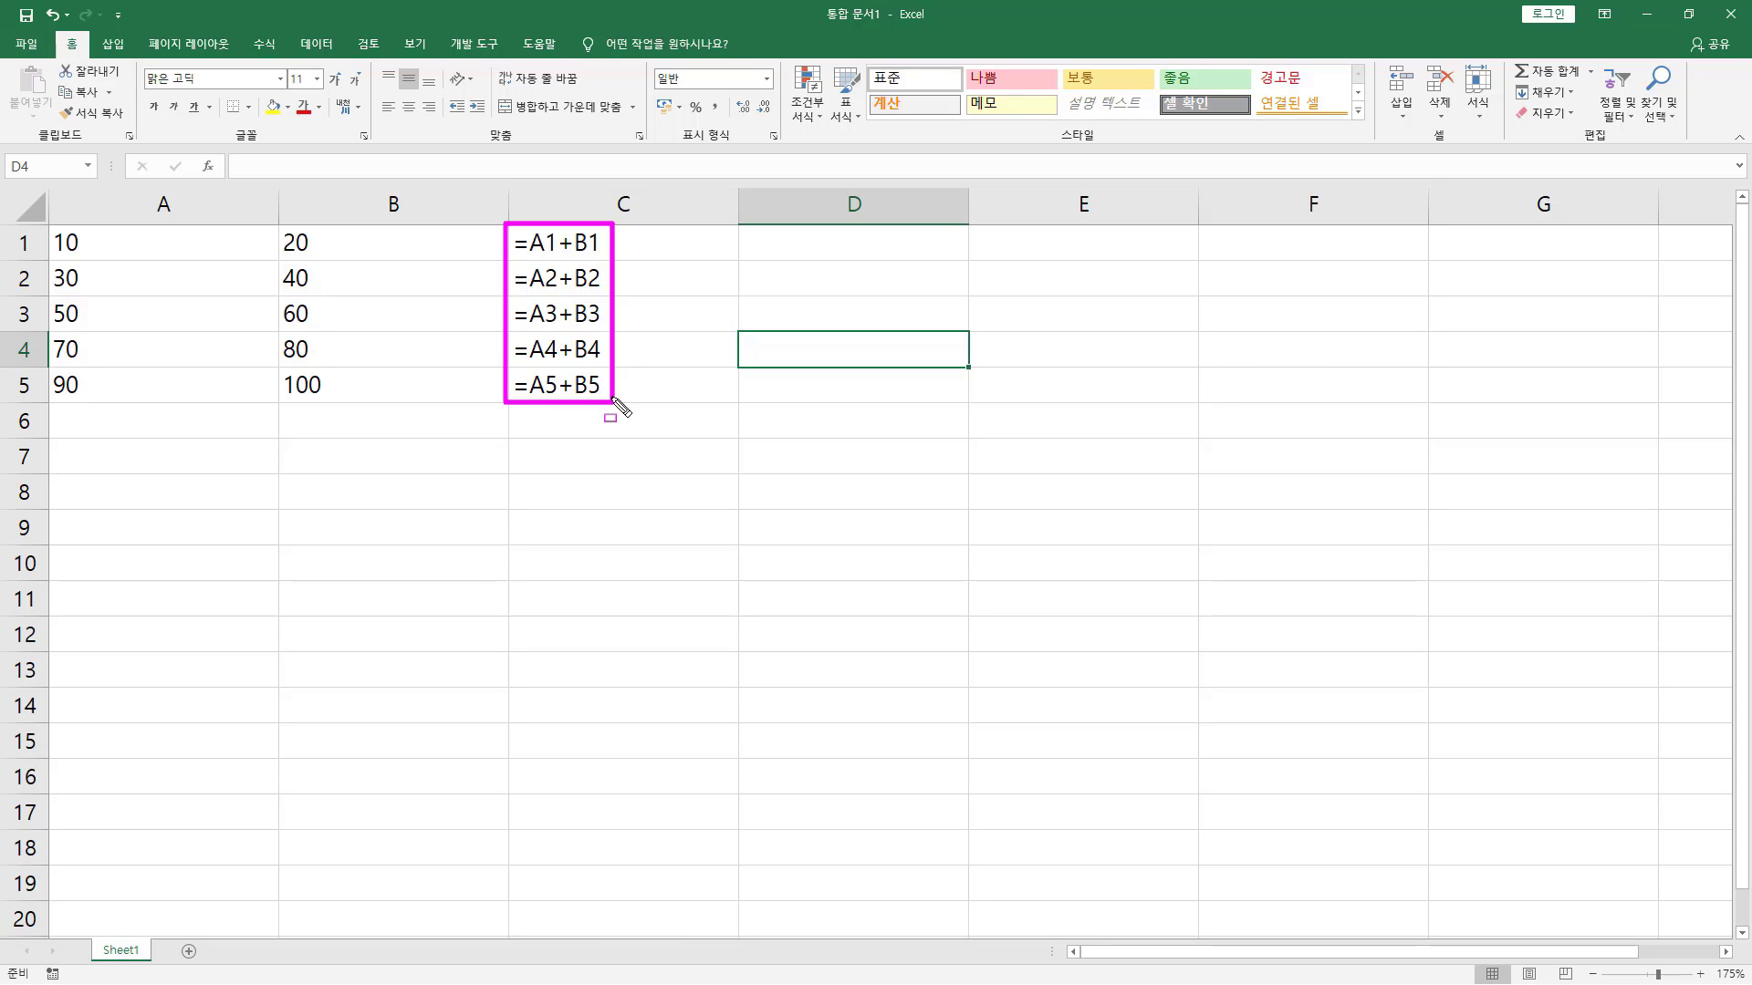
key(Escape)
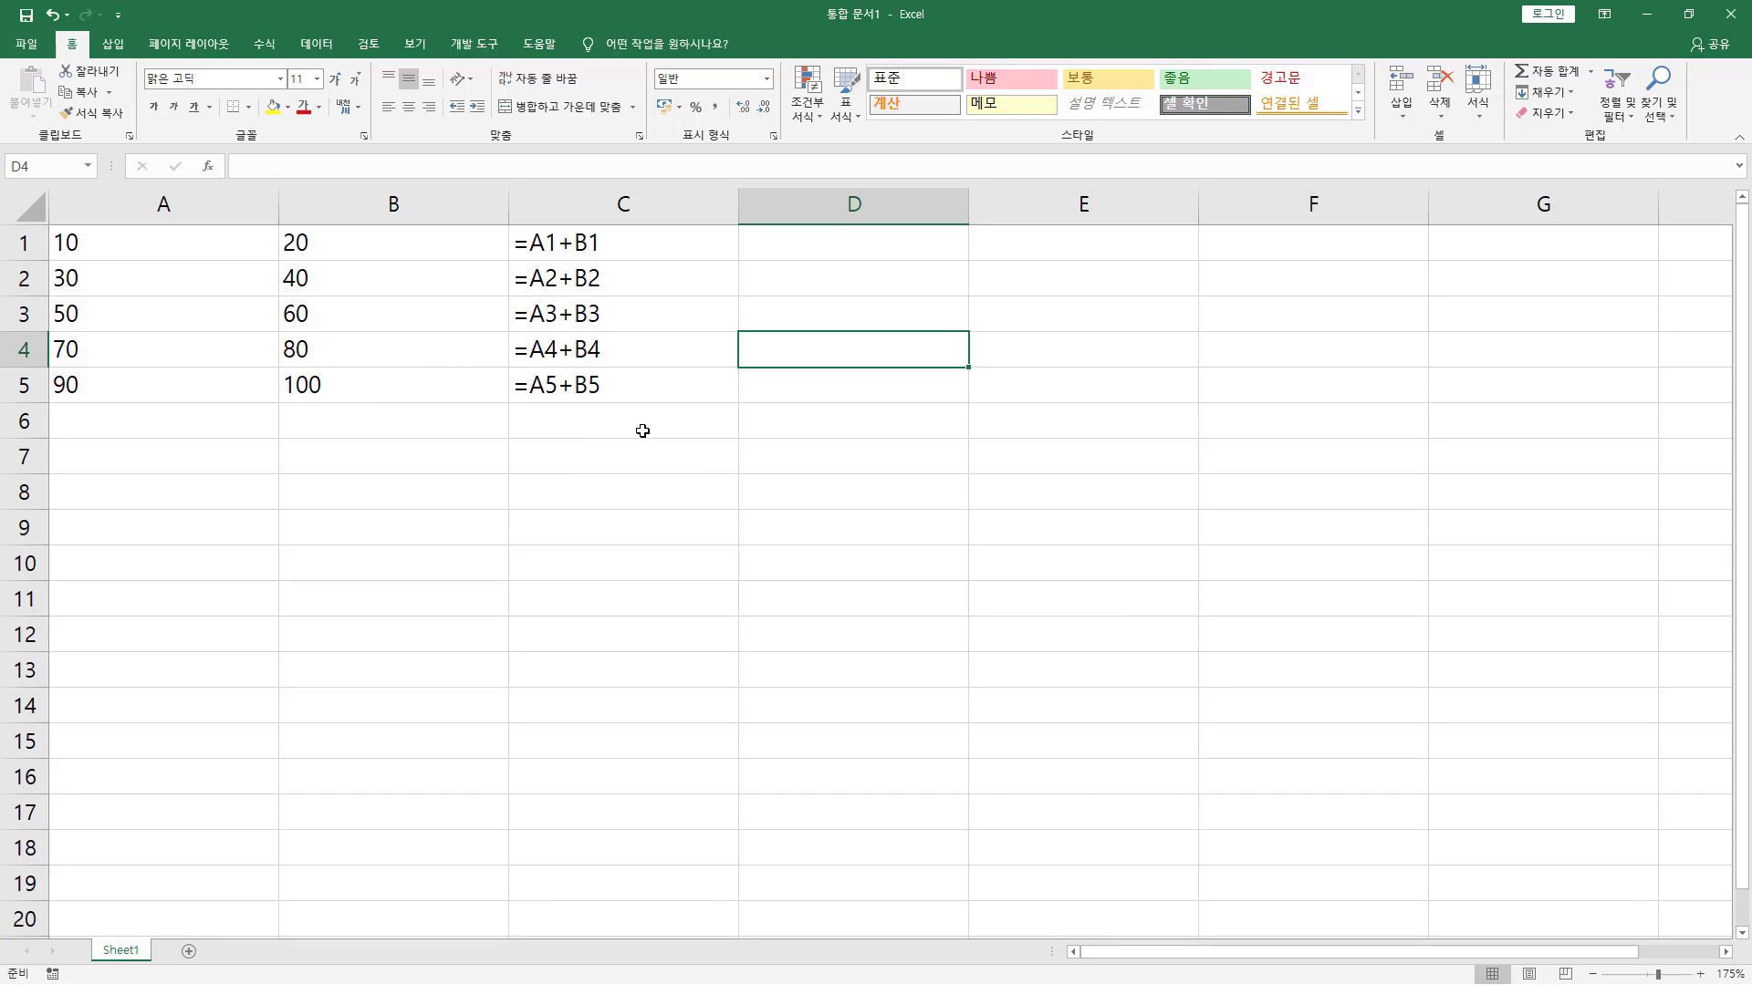
key(ctrl+grave)
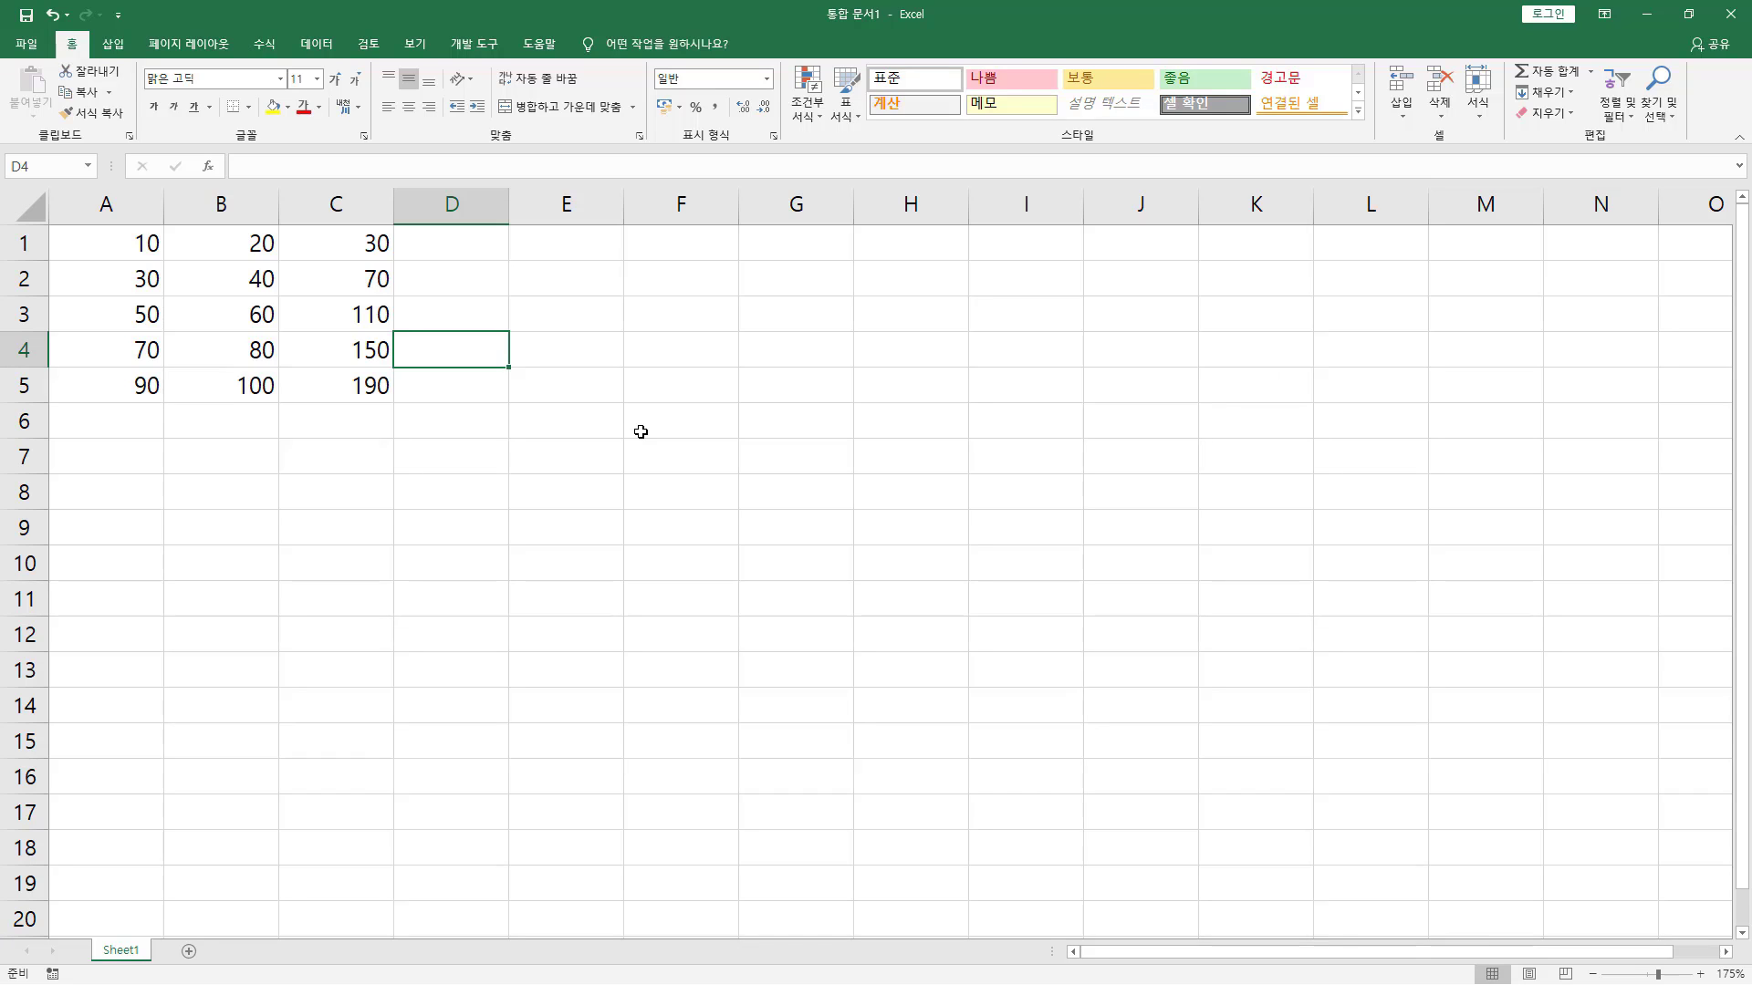
click(125, 419)
drag(117, 239, 128, 412)
click(126, 421)
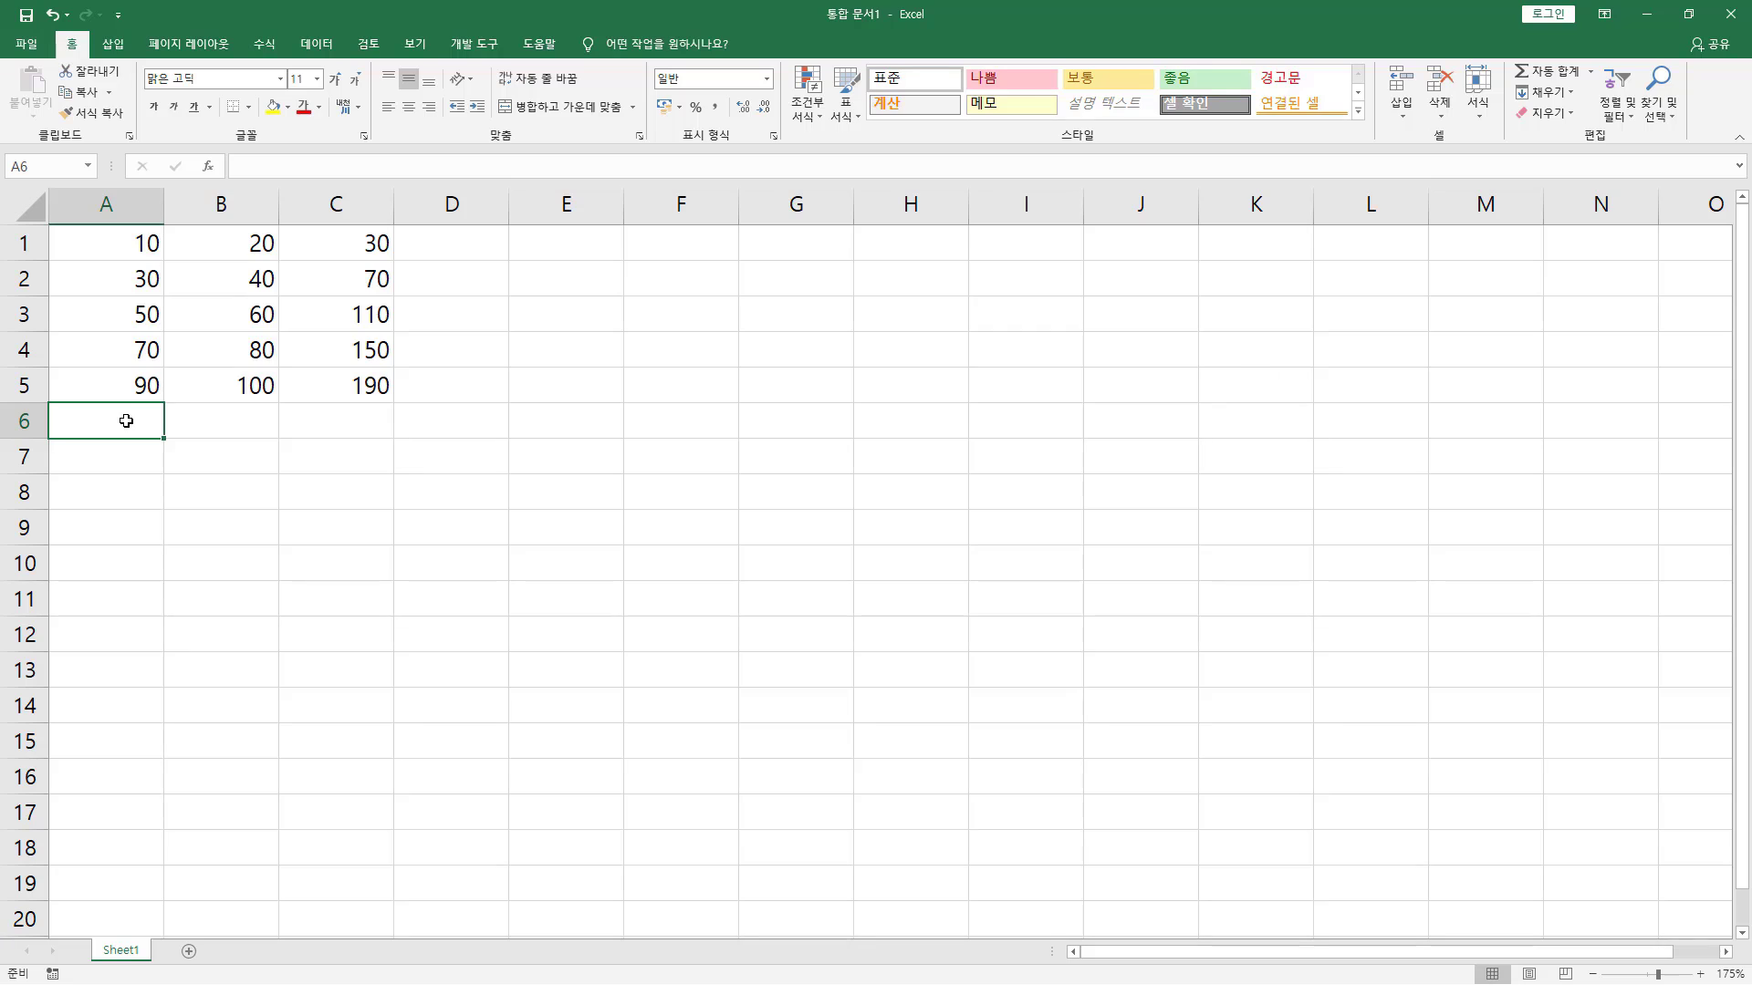
drag(252, 241, 260, 387)
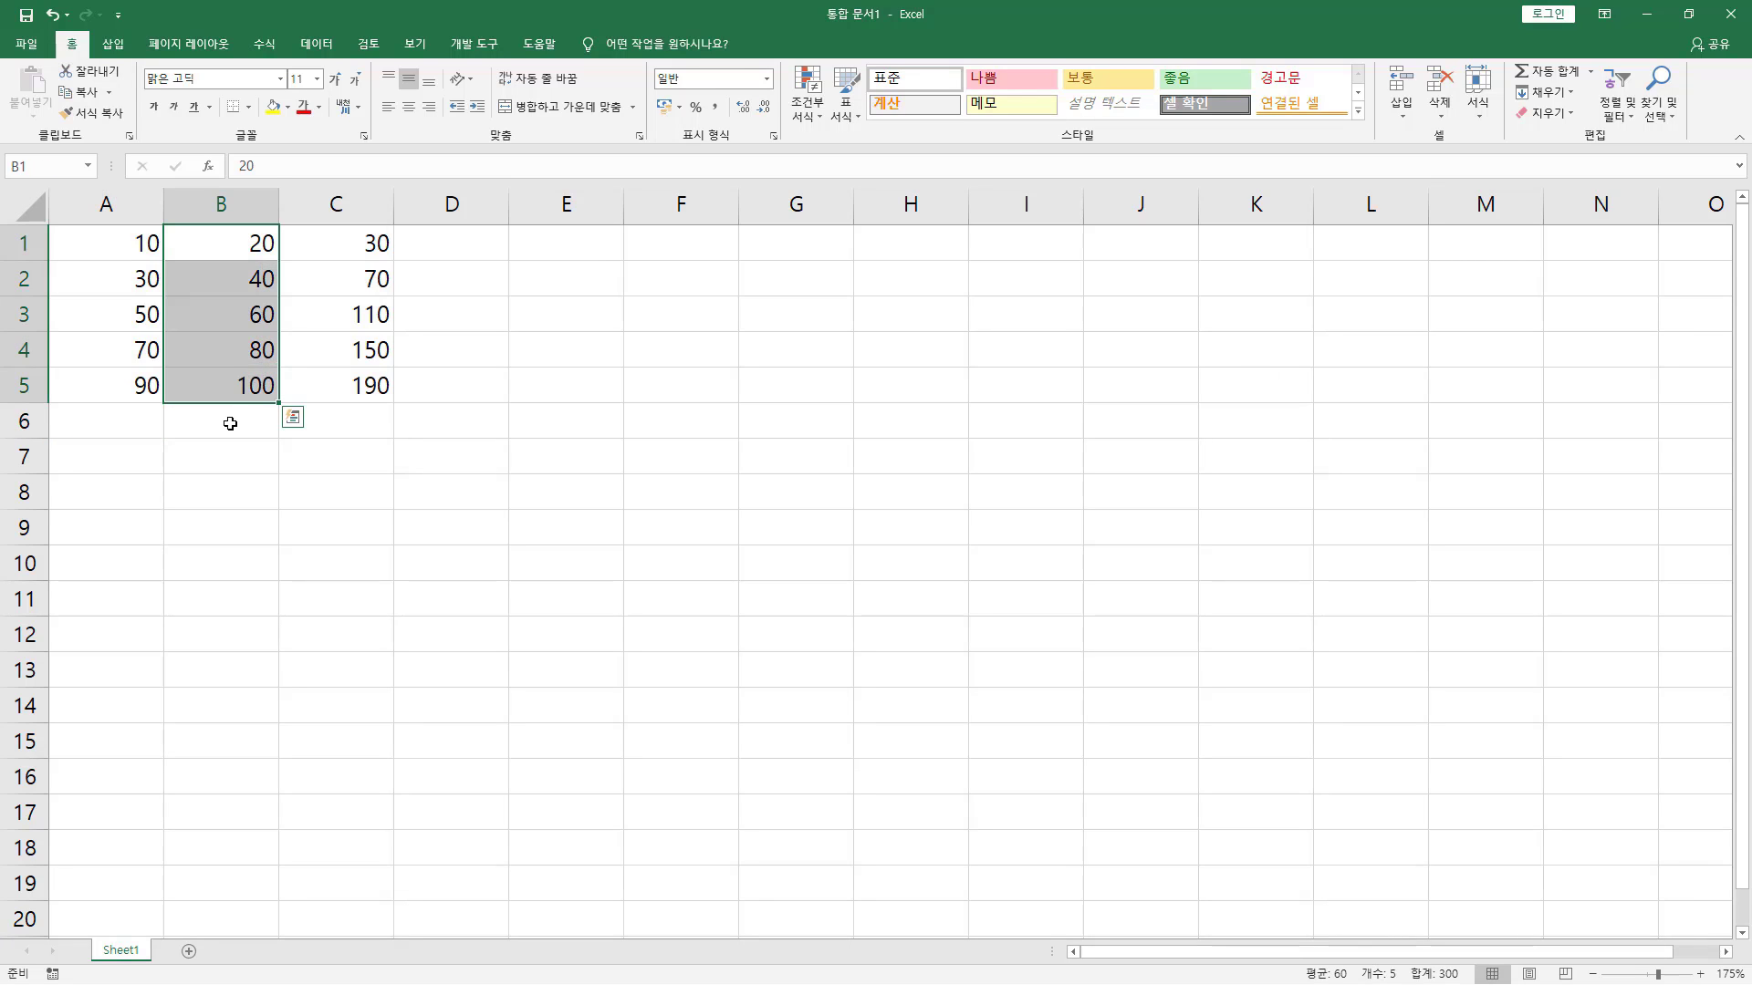
click(230, 424)
Enter the formula =A1+A2+A3+A4+A5 in cell A6, picking each operand cell from the sheet.
click(139, 427)
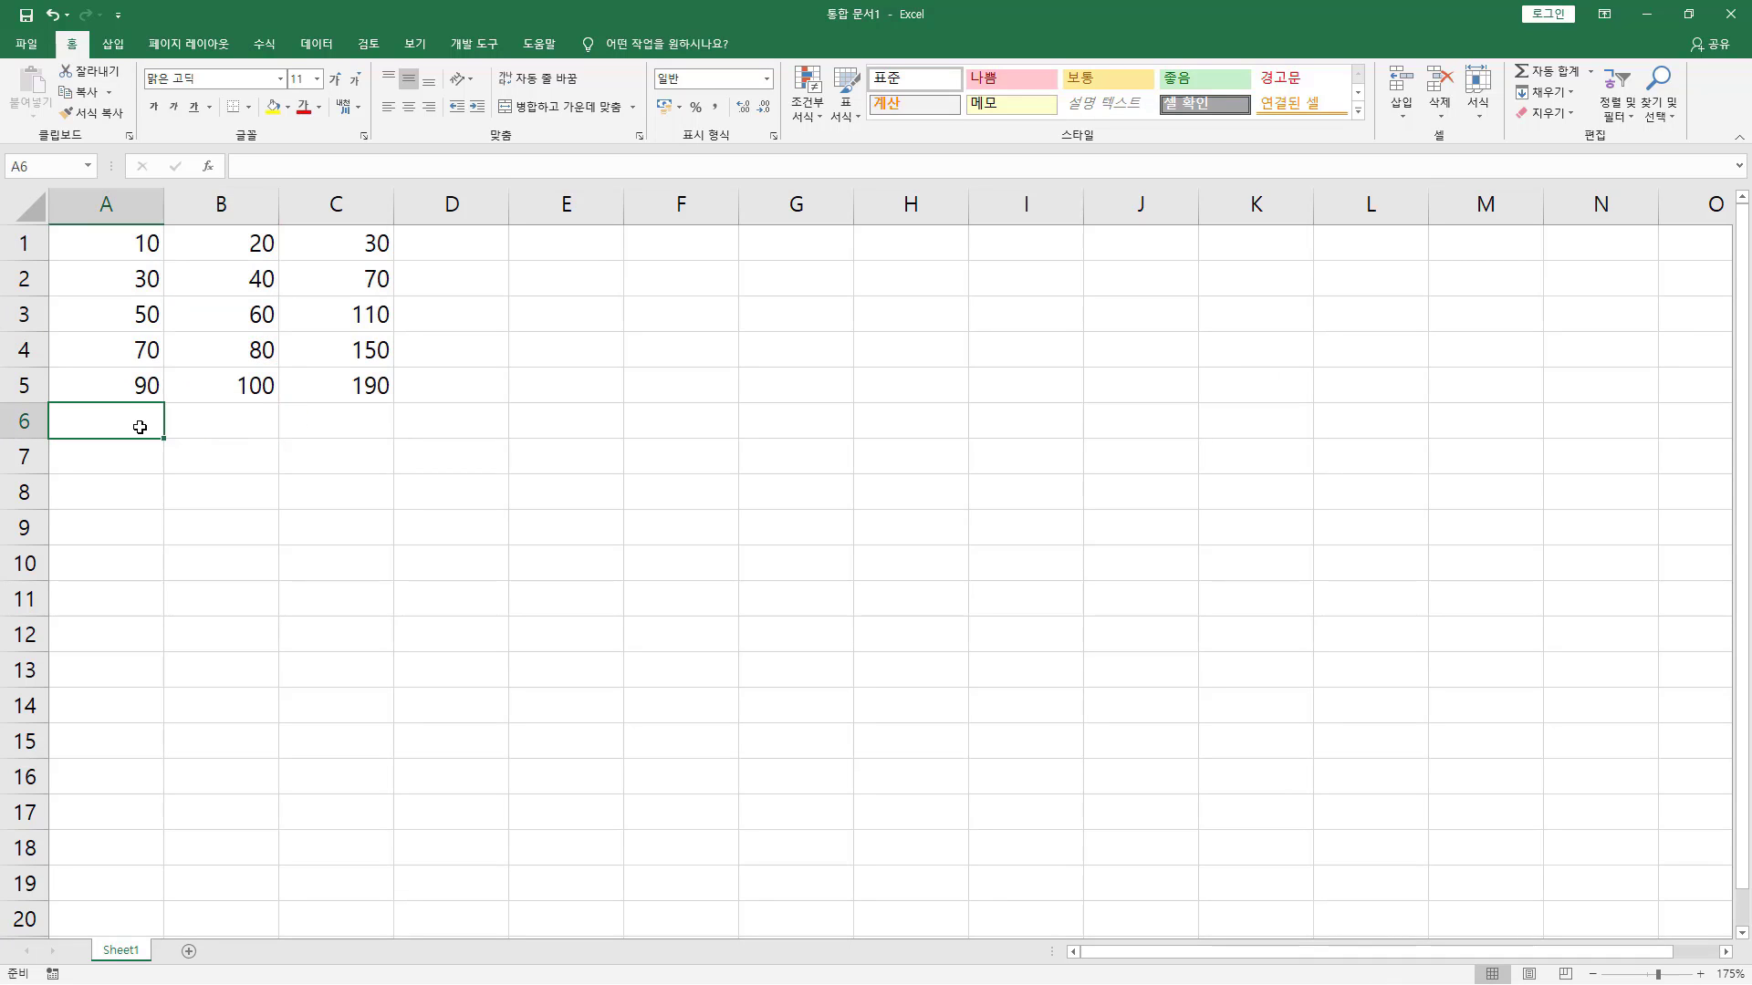
text(=)
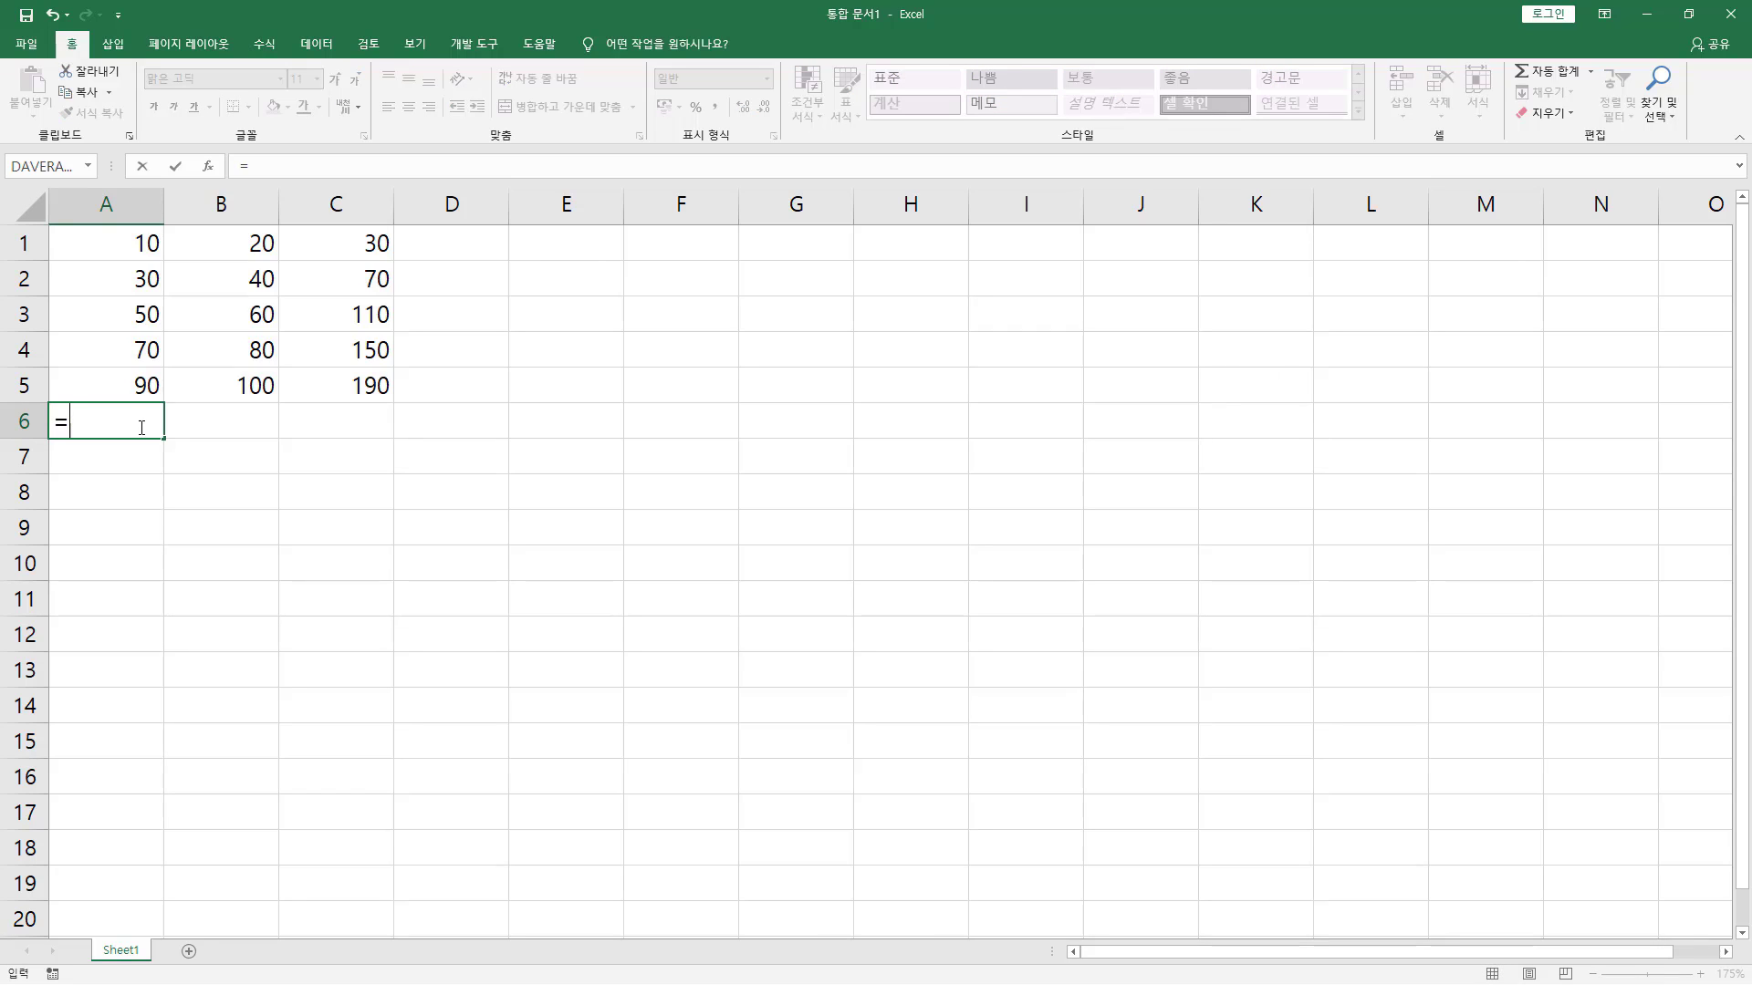
click(107, 244)
text(+)
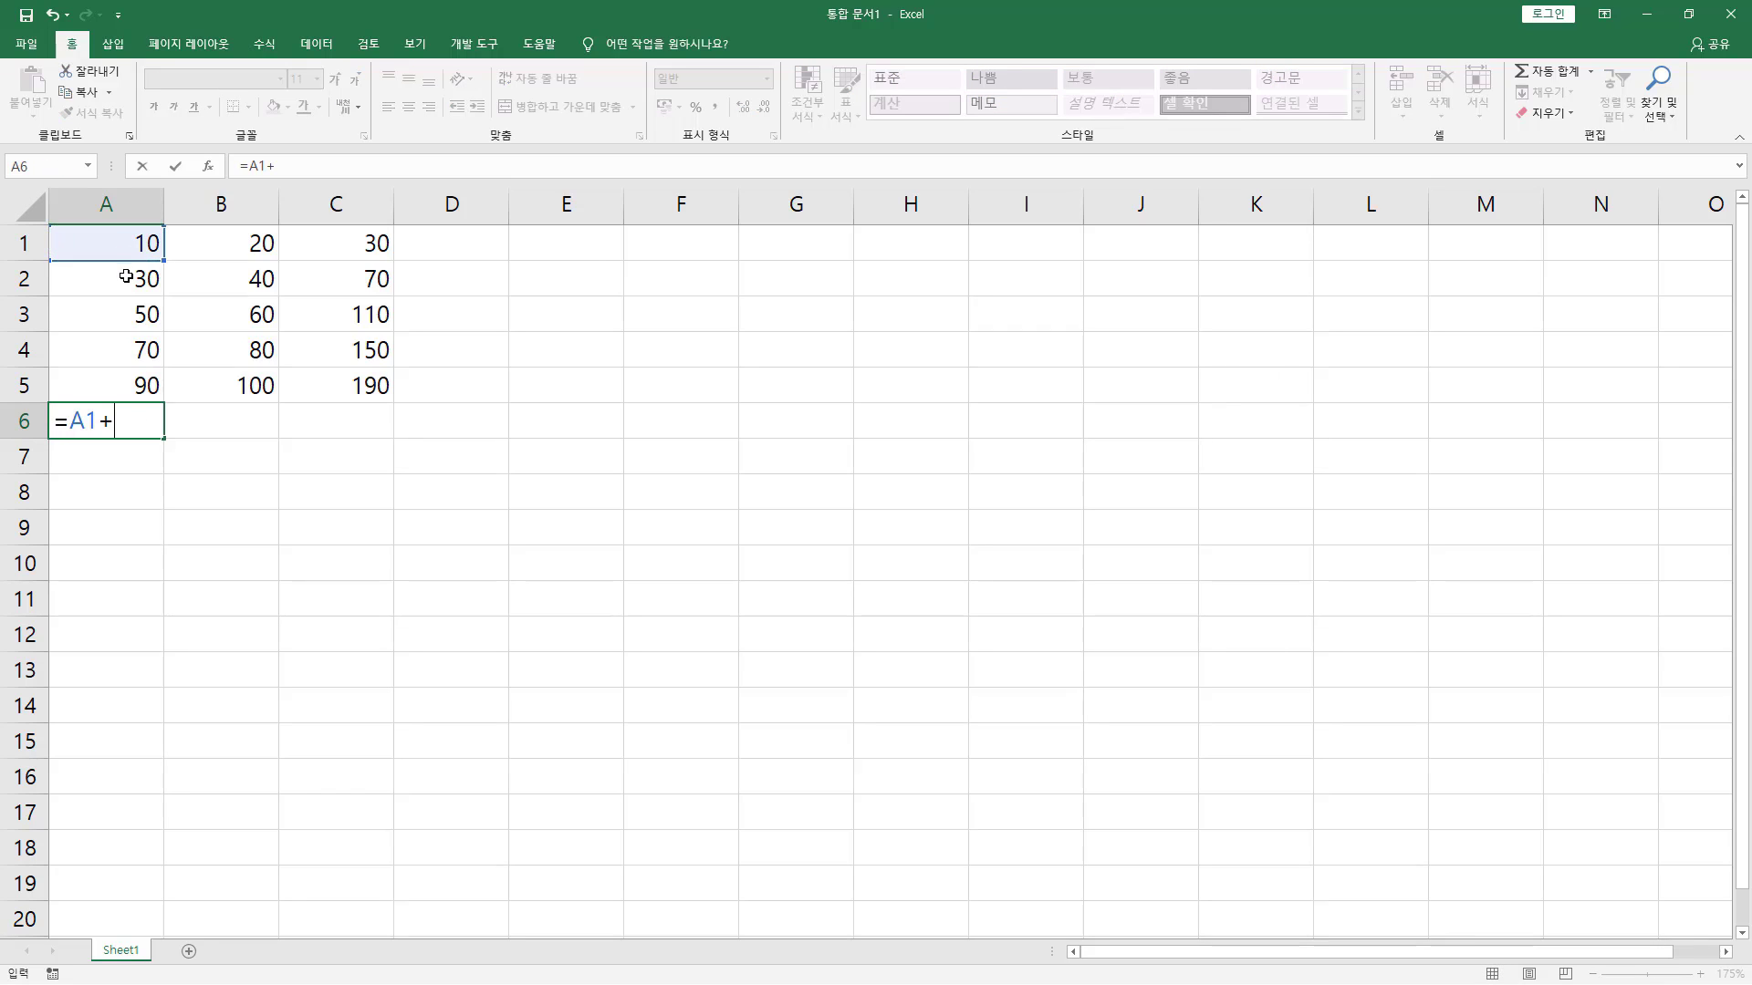
click(116, 278)
text(+)
click(115, 317)
text(+)
click(107, 350)
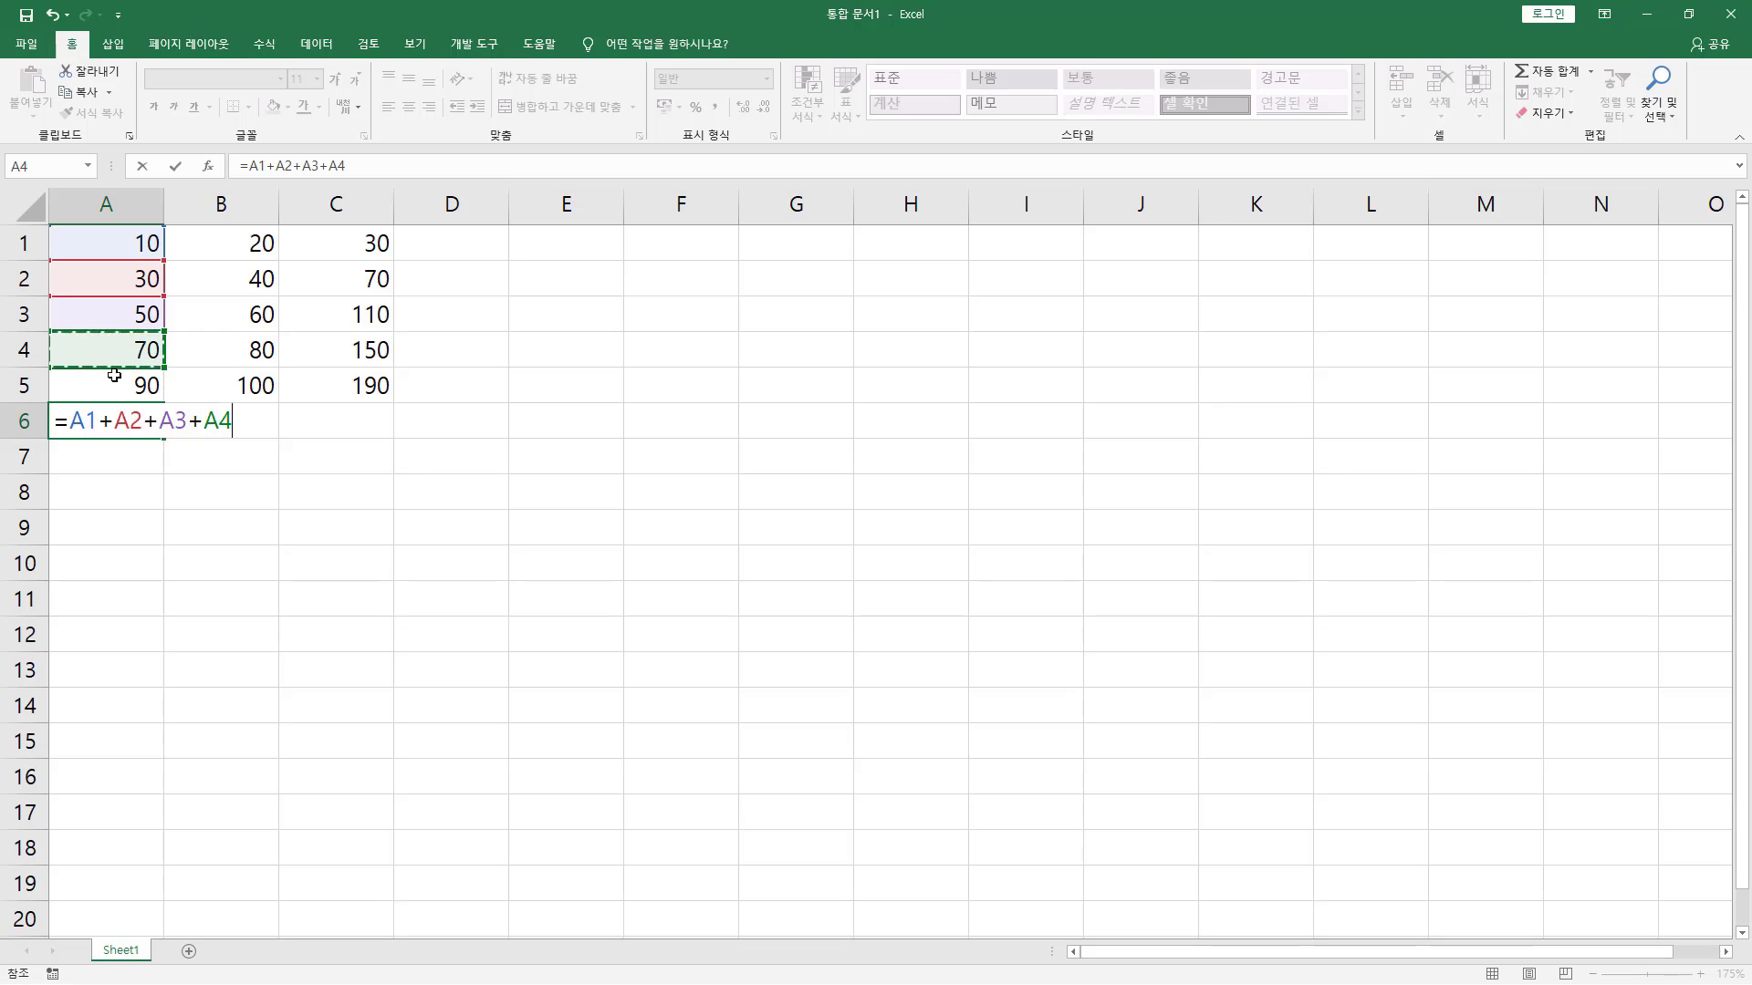
text(+)
click(116, 382)
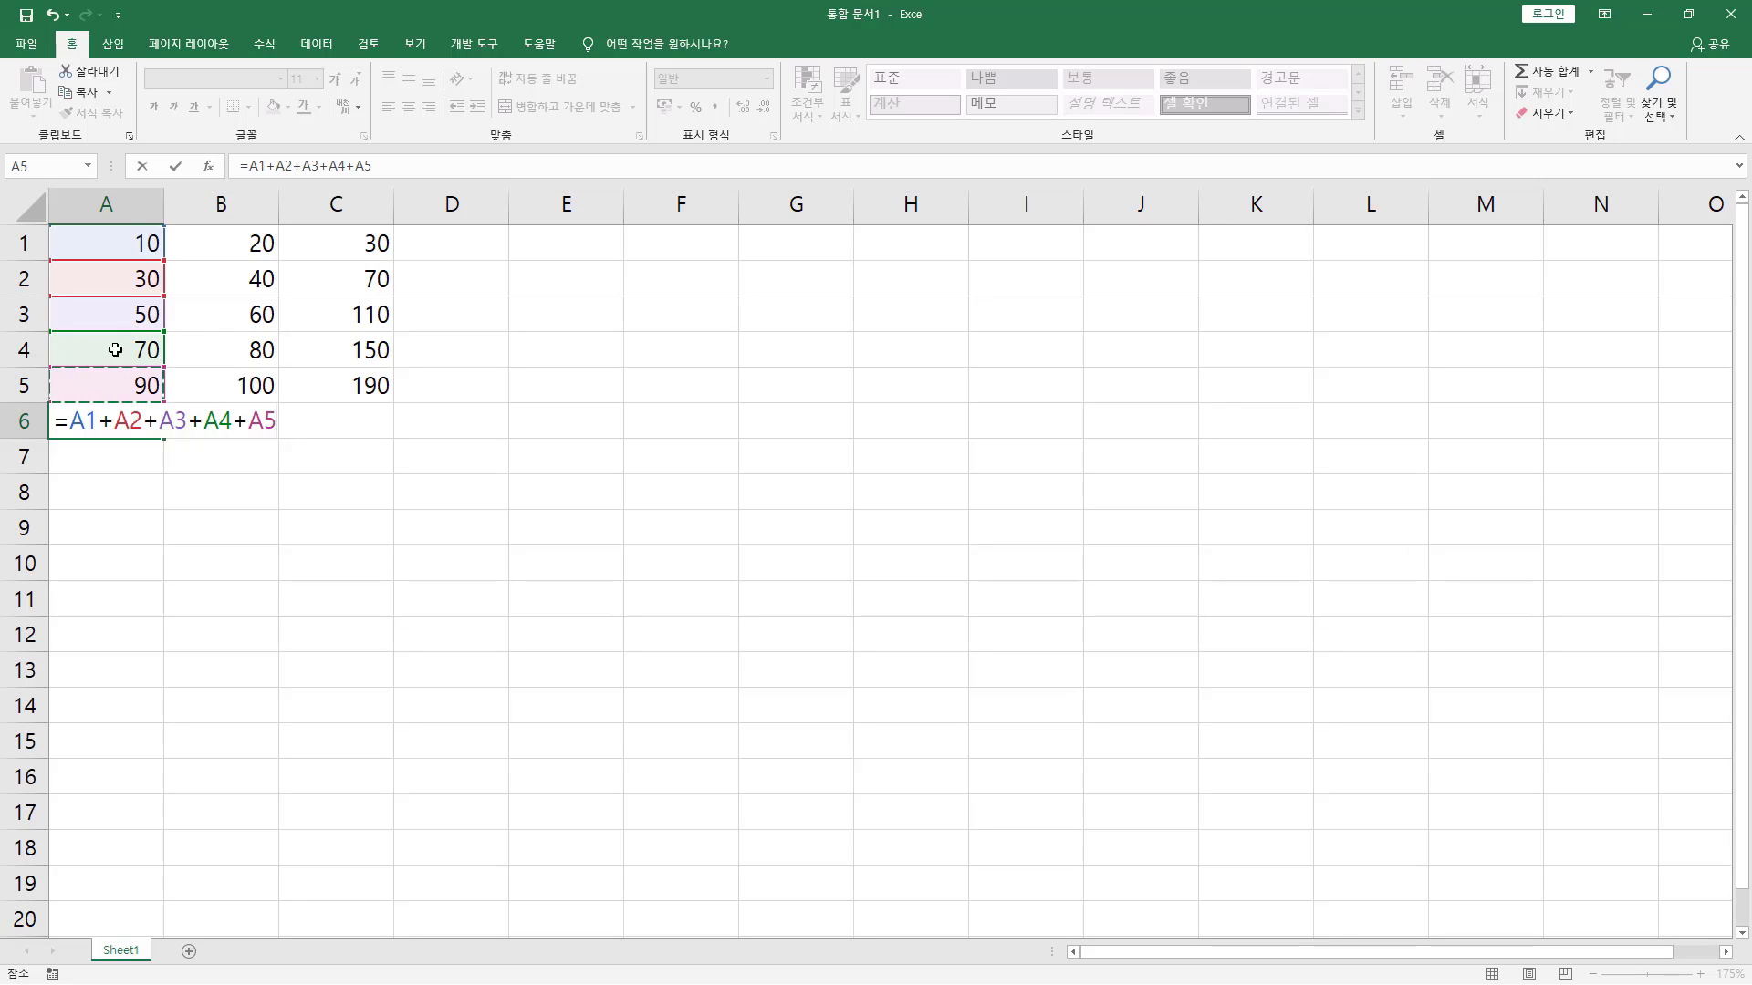
key(Return)
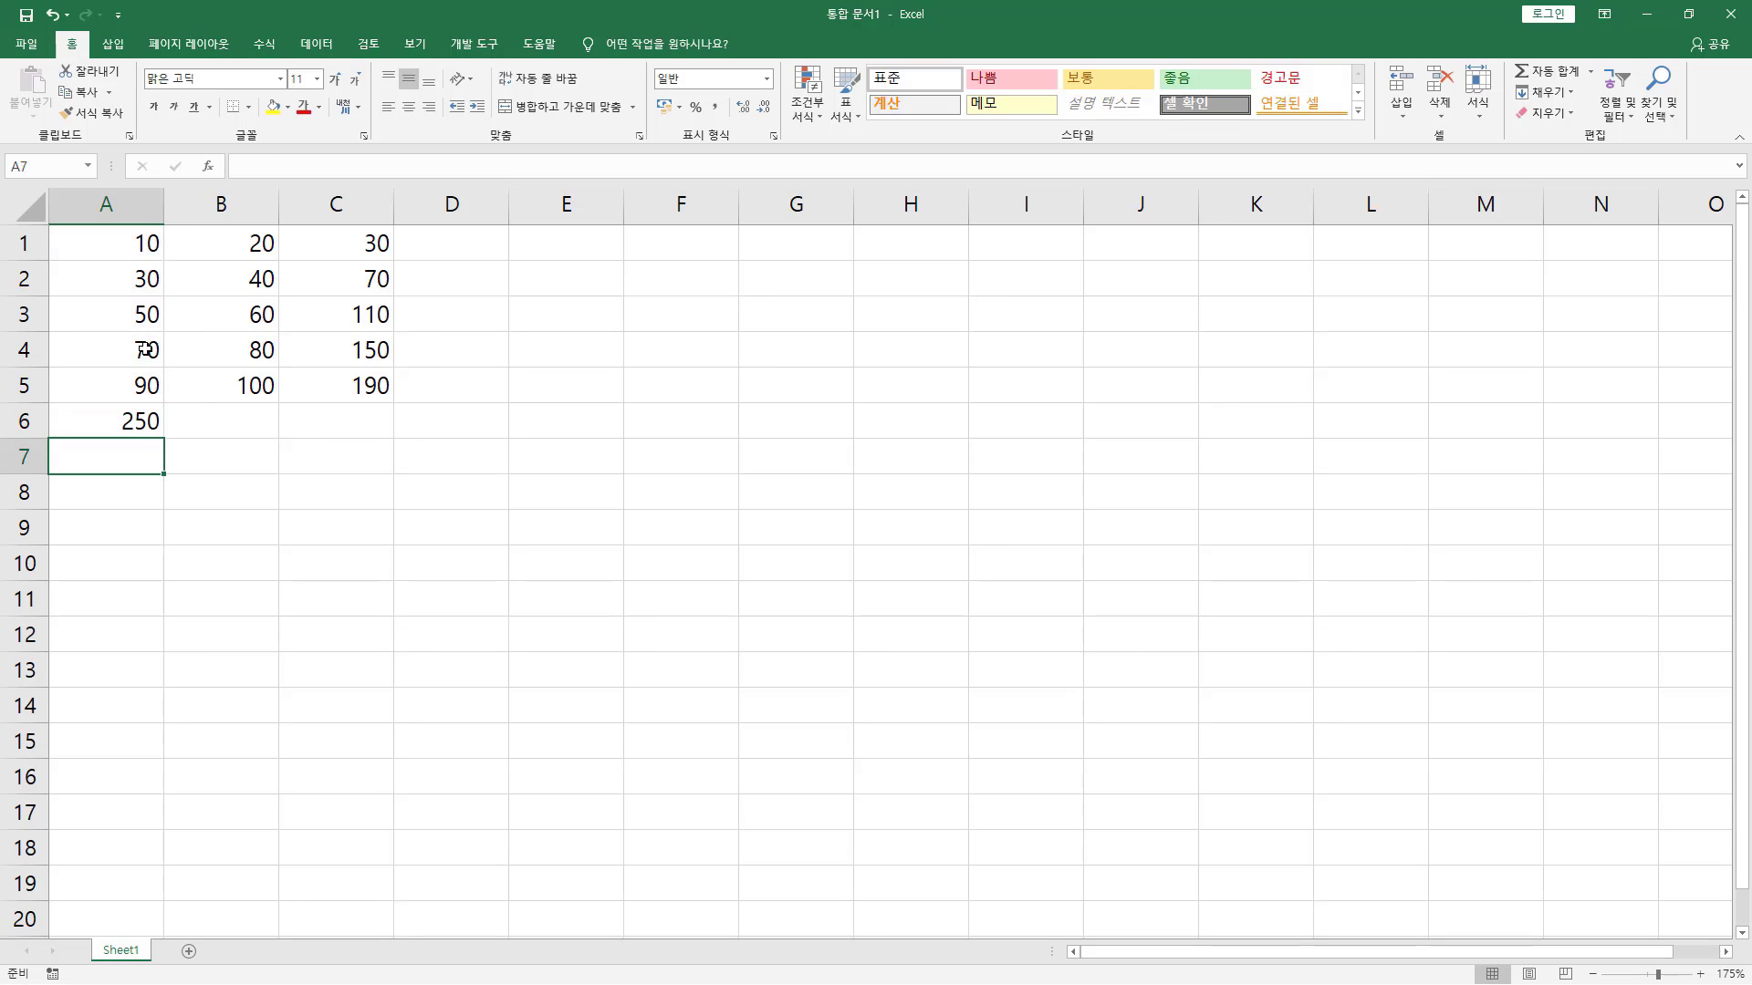
Replace the sum formula in cell A6 with its calculated value, 250, as a constant.
click(146, 417)
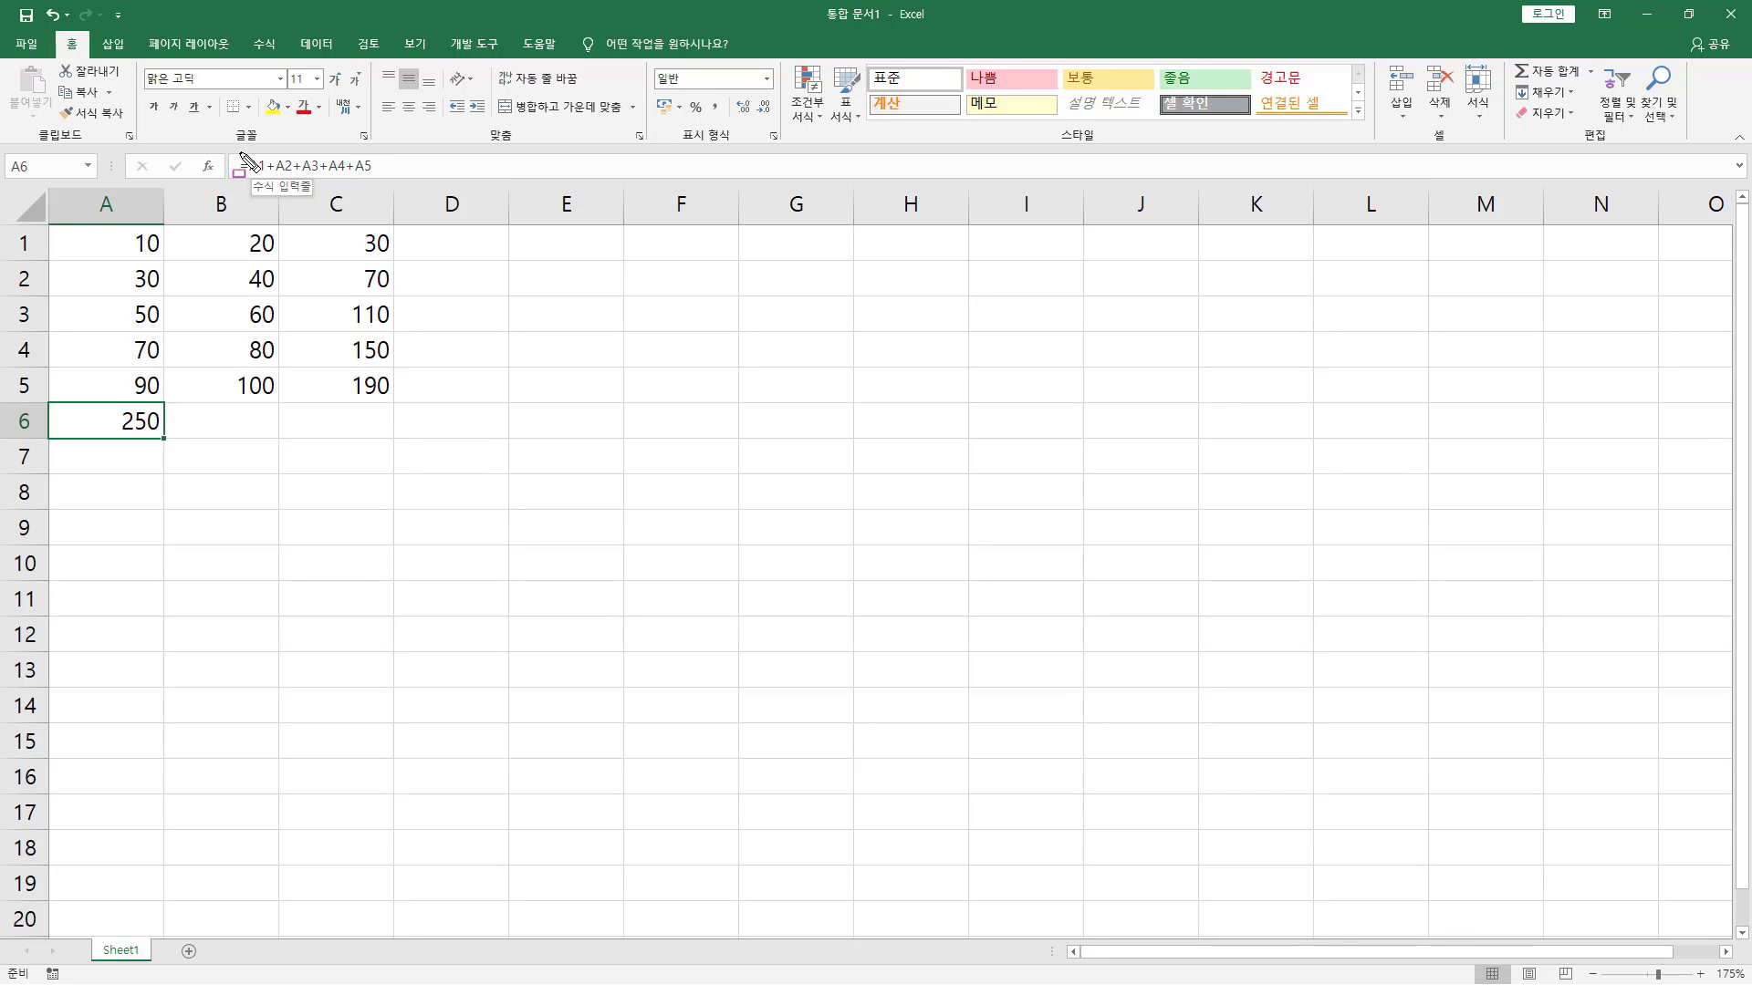
mouse_move(239, 149)
mouse_down()
mouse_move(337, 187)
mouse_move(394, 186)
mouse_up()
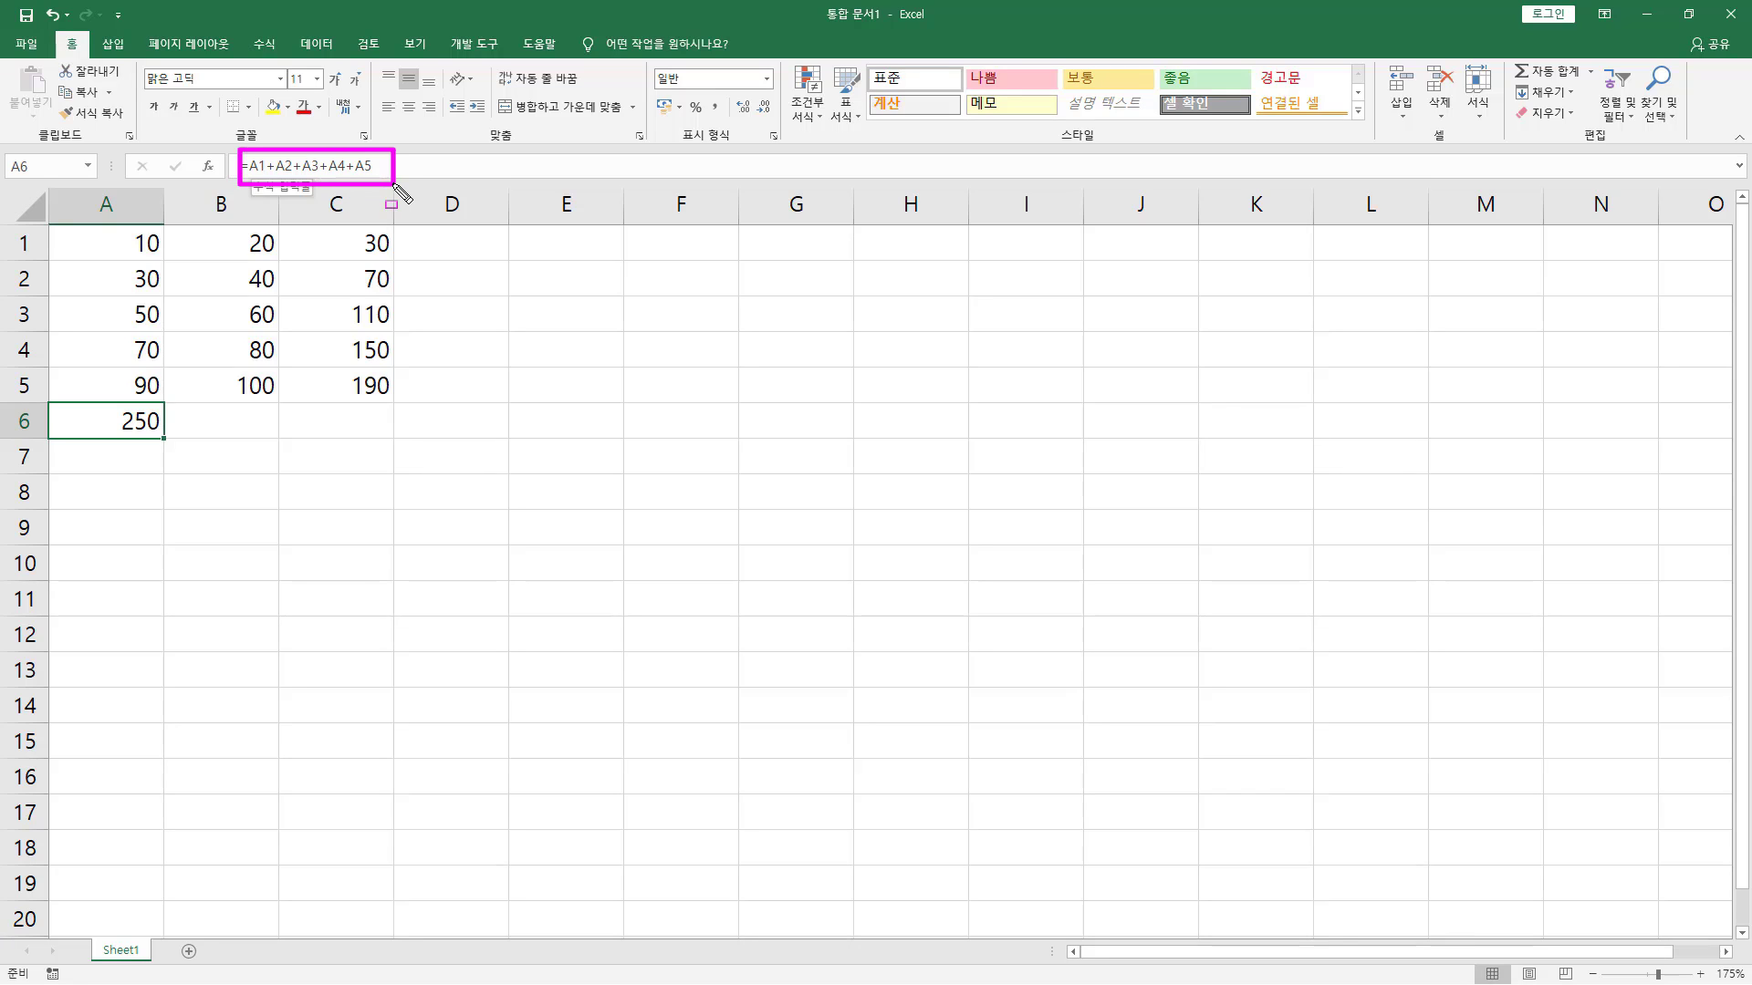
double_click(151, 422)
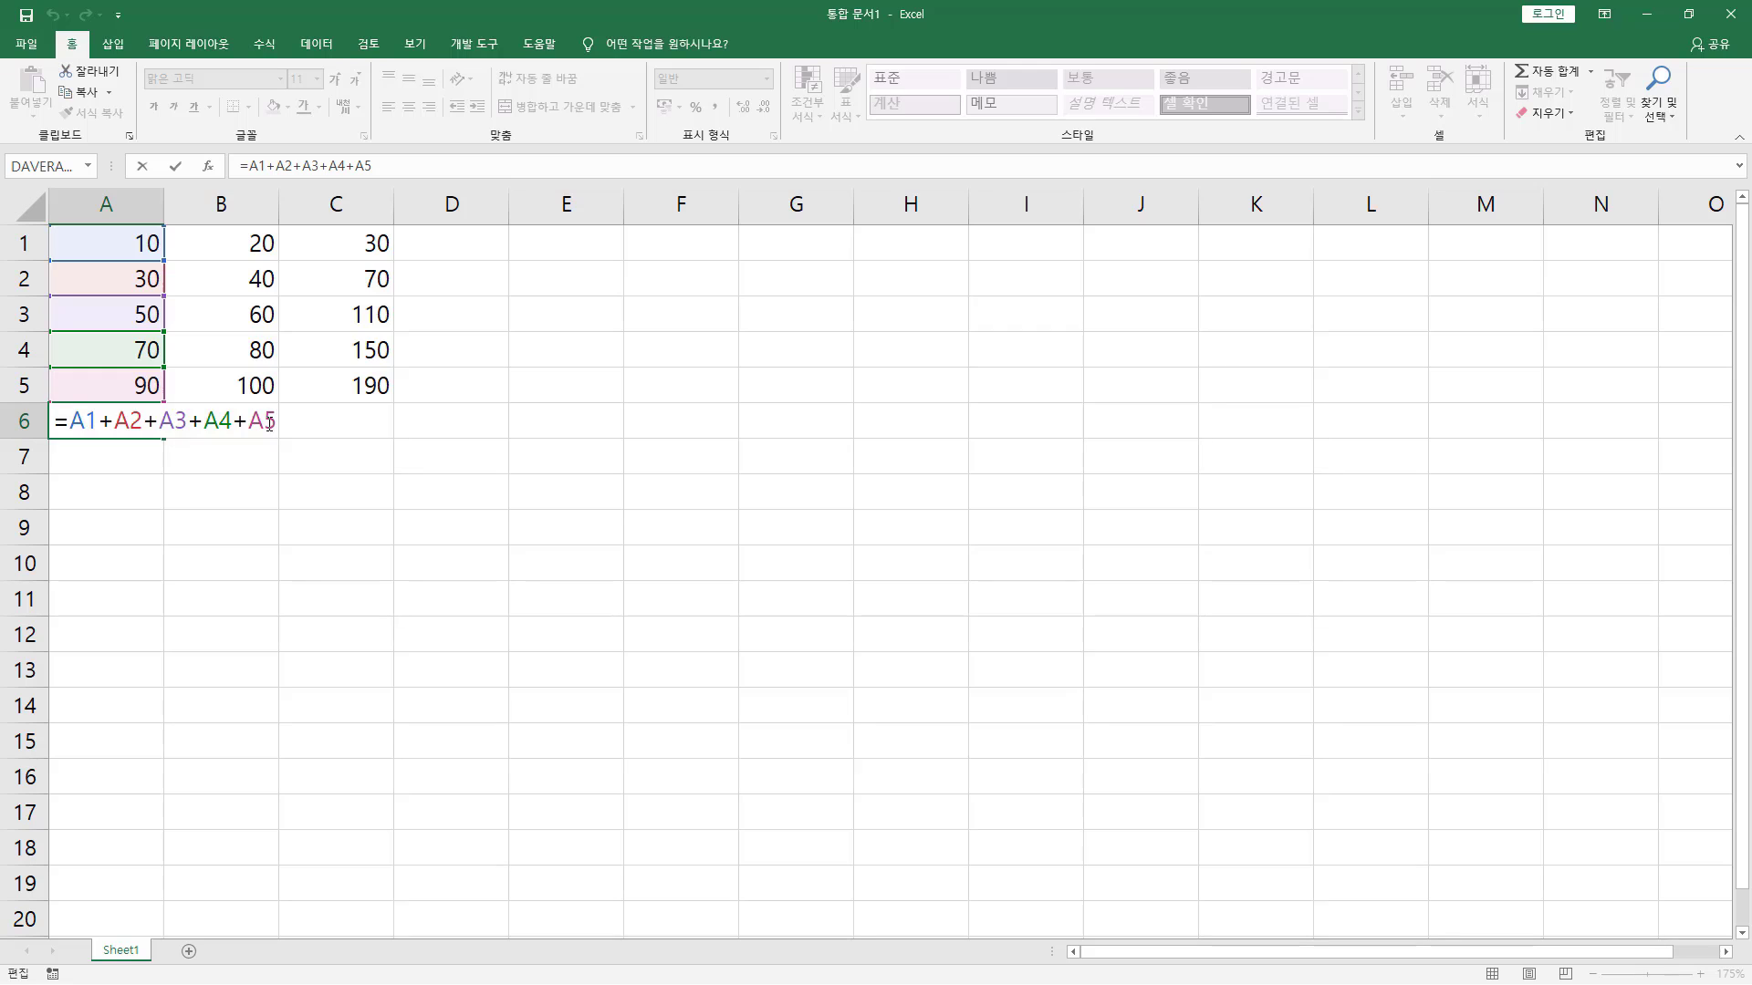
key(ctrl+Return)
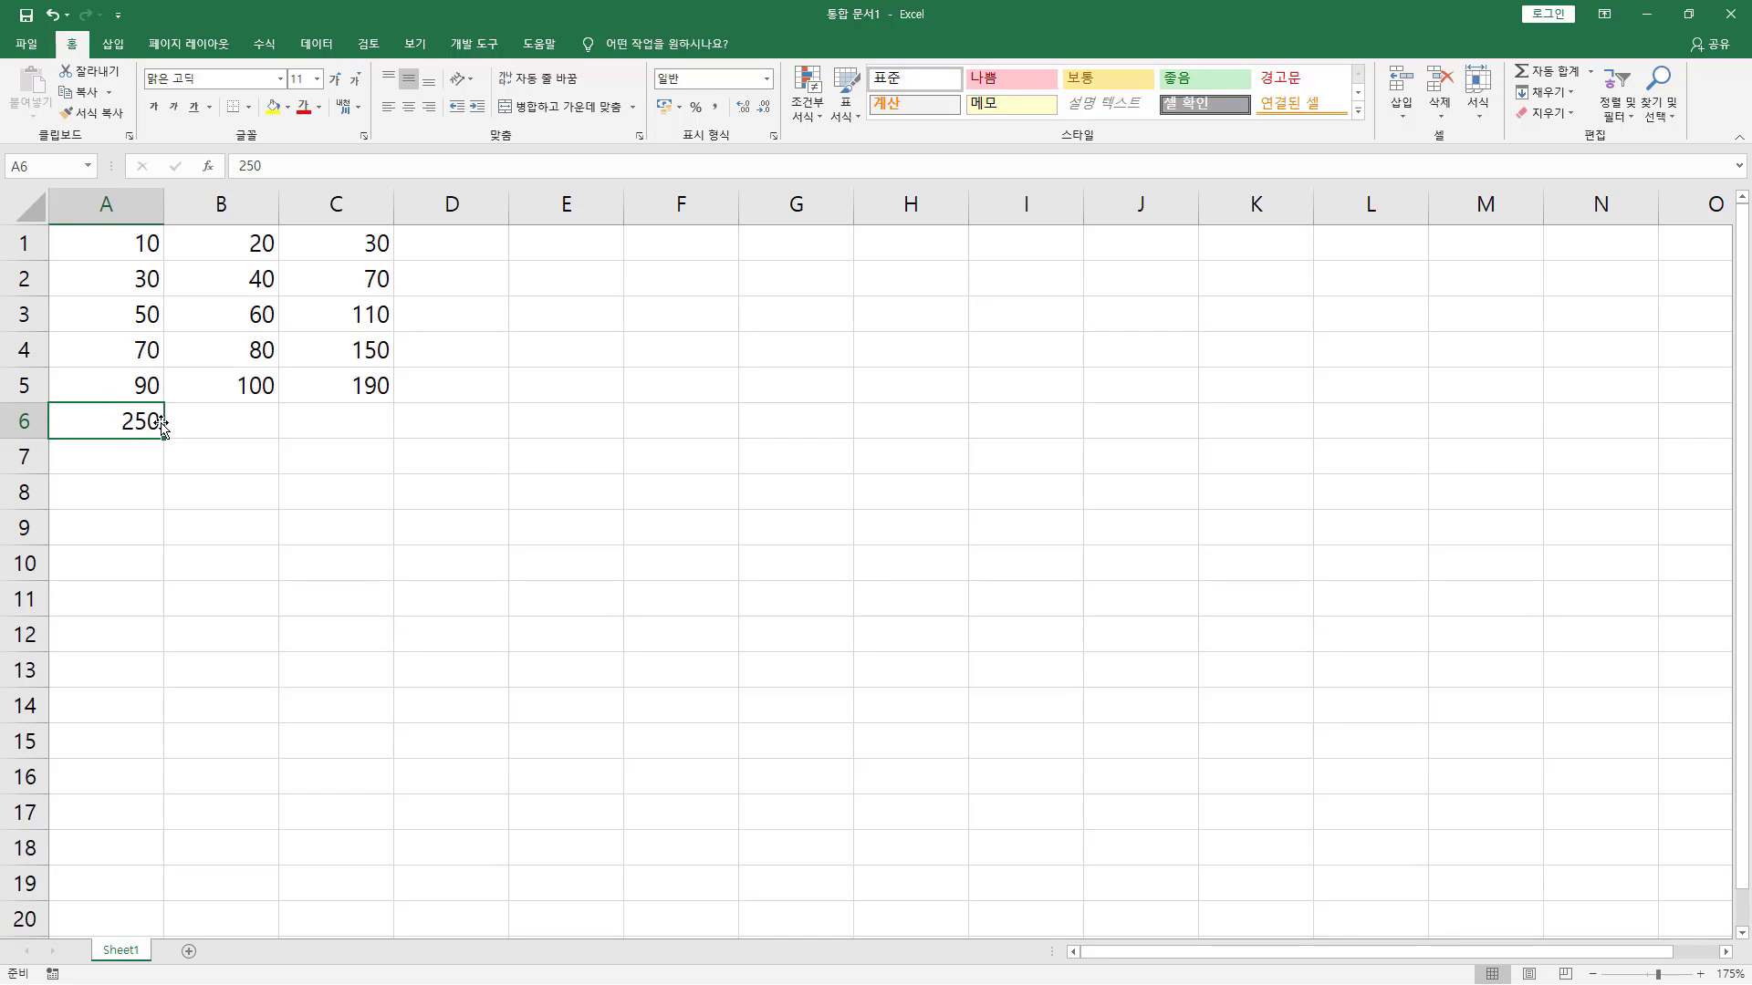
key(ctrl+2)
drag(224, 152, 293, 177)
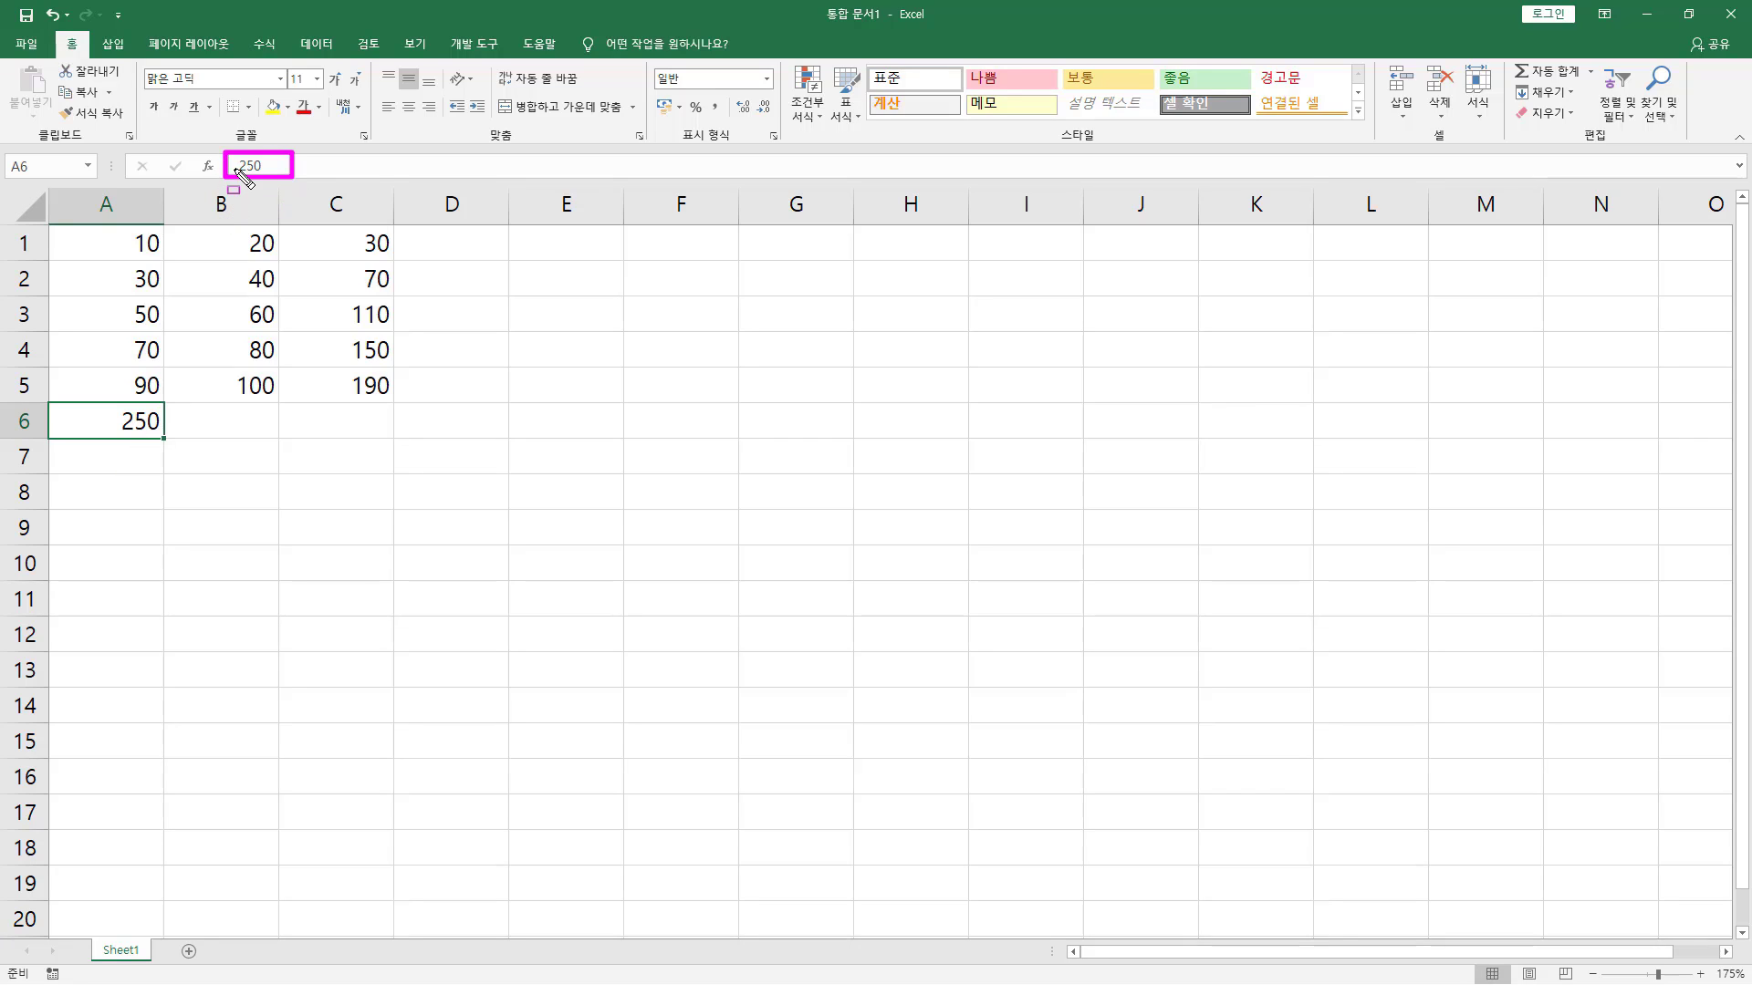